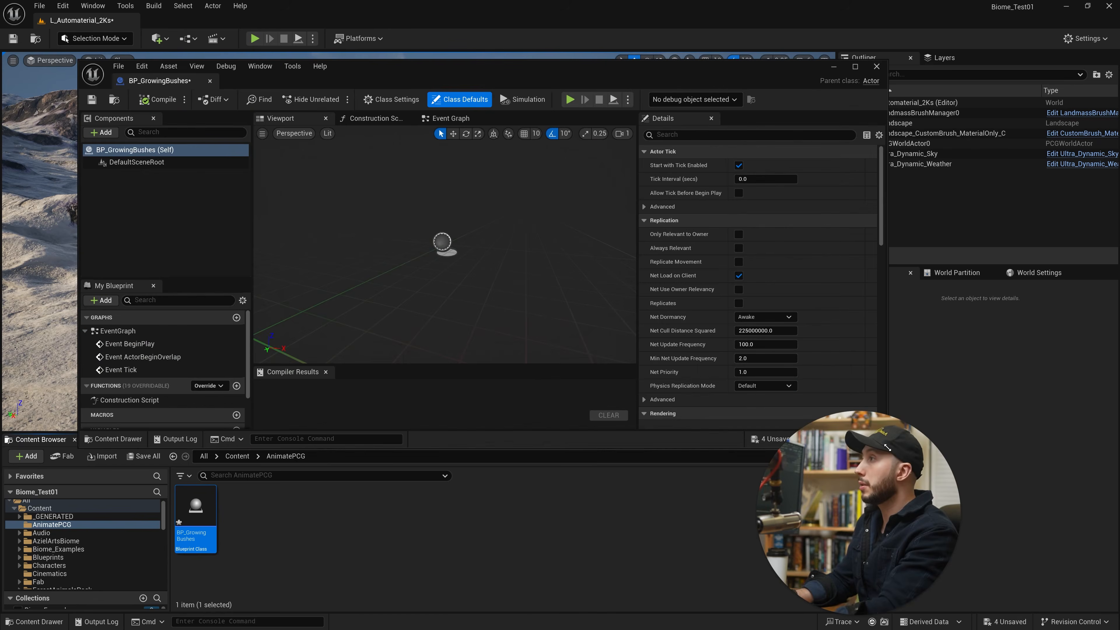
Create a PCG Graph asset named PCG_BushGrow in the AnimatePCG folder.
right_click(316, 532)
mouse_move(369, 477)
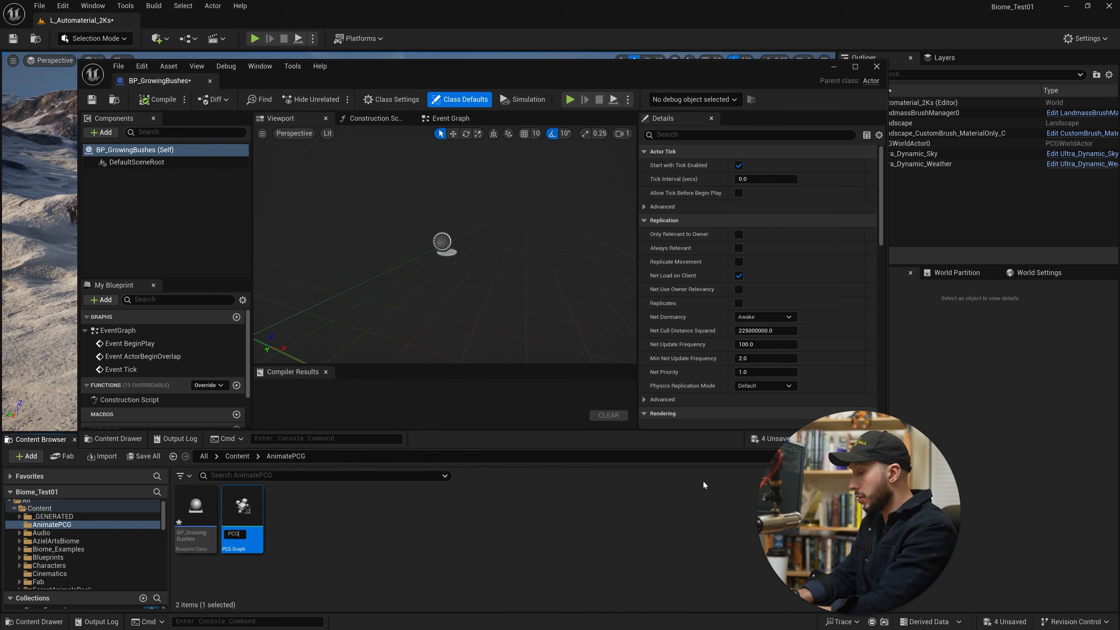
type("_BushG")
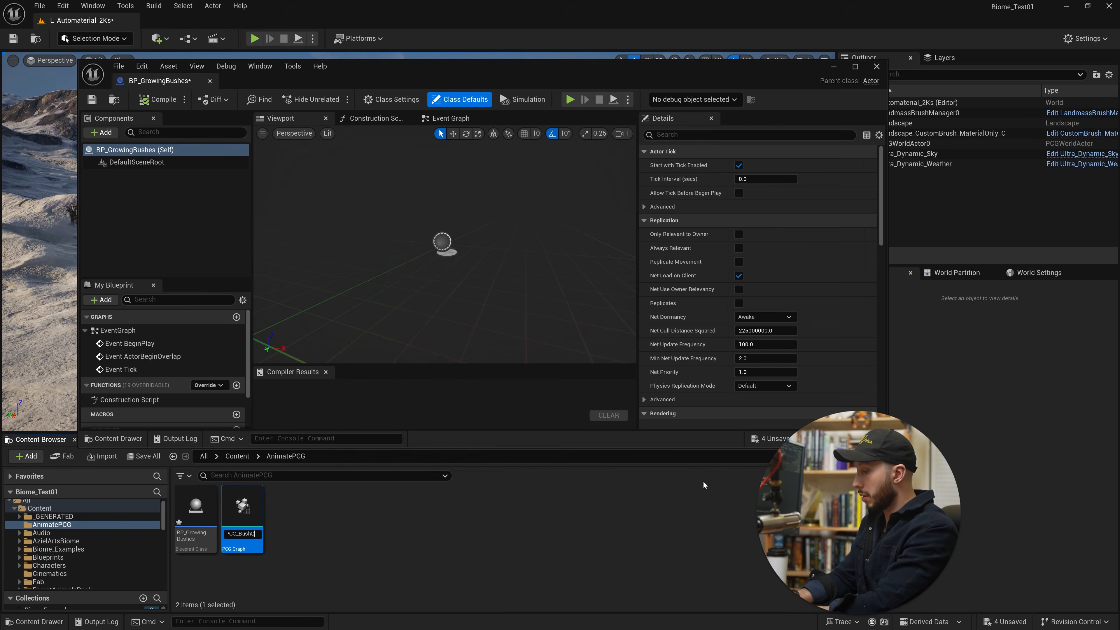
type("row")
key("Return")
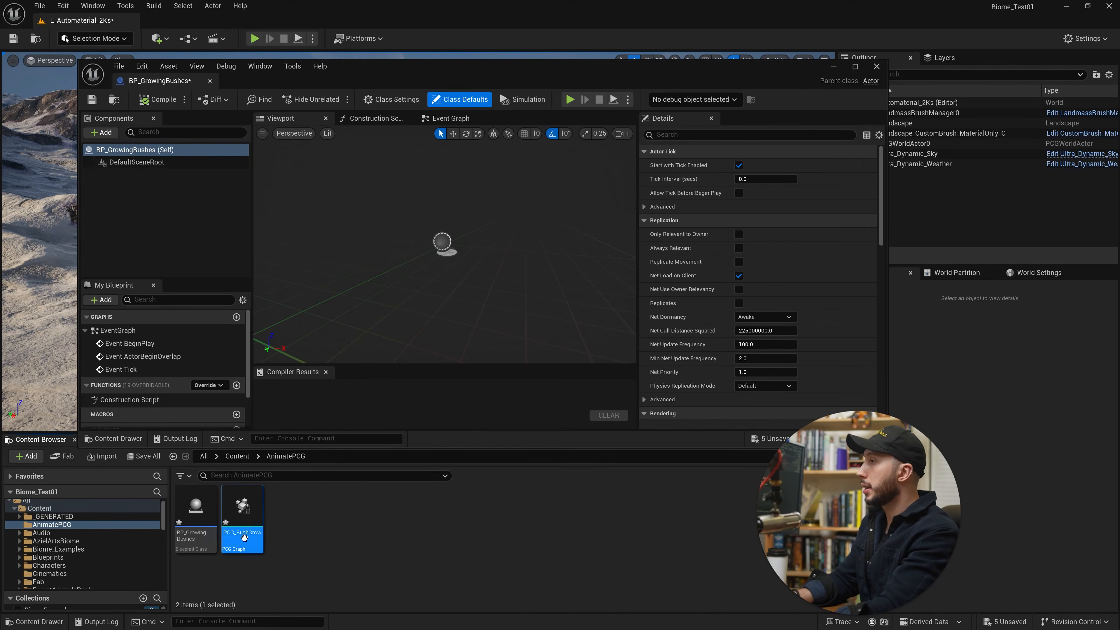
Add a PCG component to BP_GrowingBushes, assign PCG_BushGrow as its graph, and compile the blueprint.
left_click(101, 133)
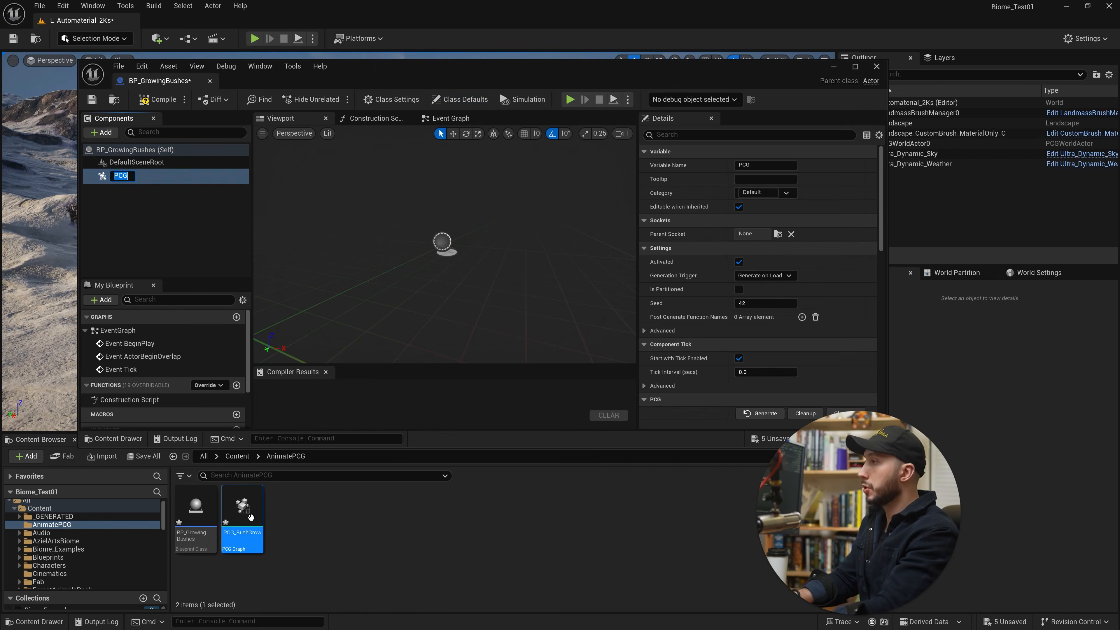
left_click_drag(250, 516, 752, 352)
scroll(733, 365, "down", 5)
left_click(157, 100)
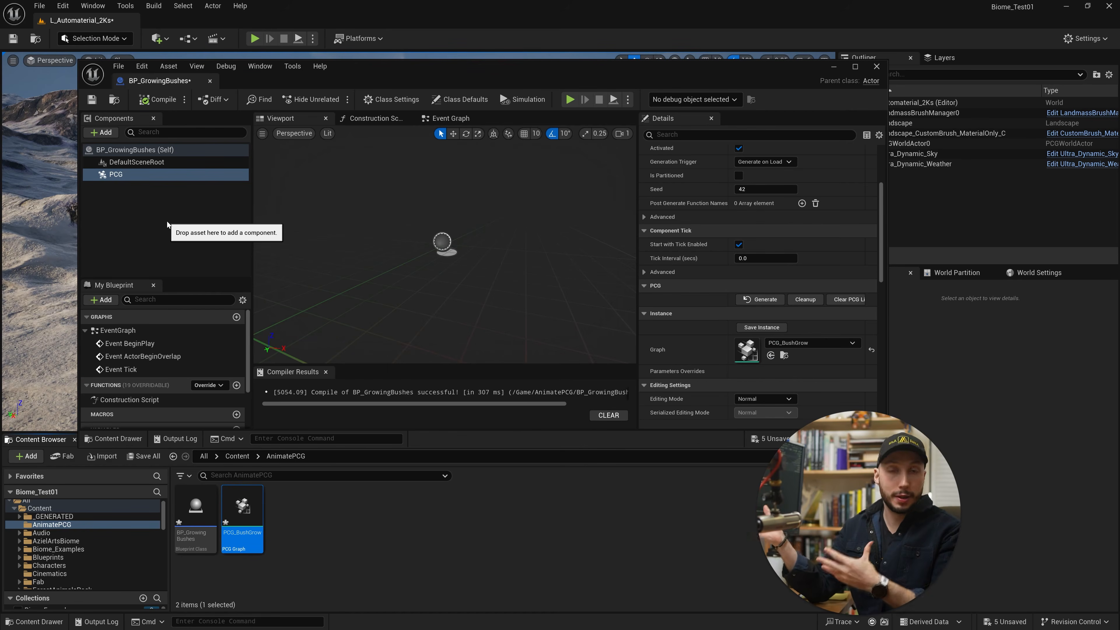
Add a Box Collision component to the blueprint and compile it.
left_click(101, 133)
type("box")
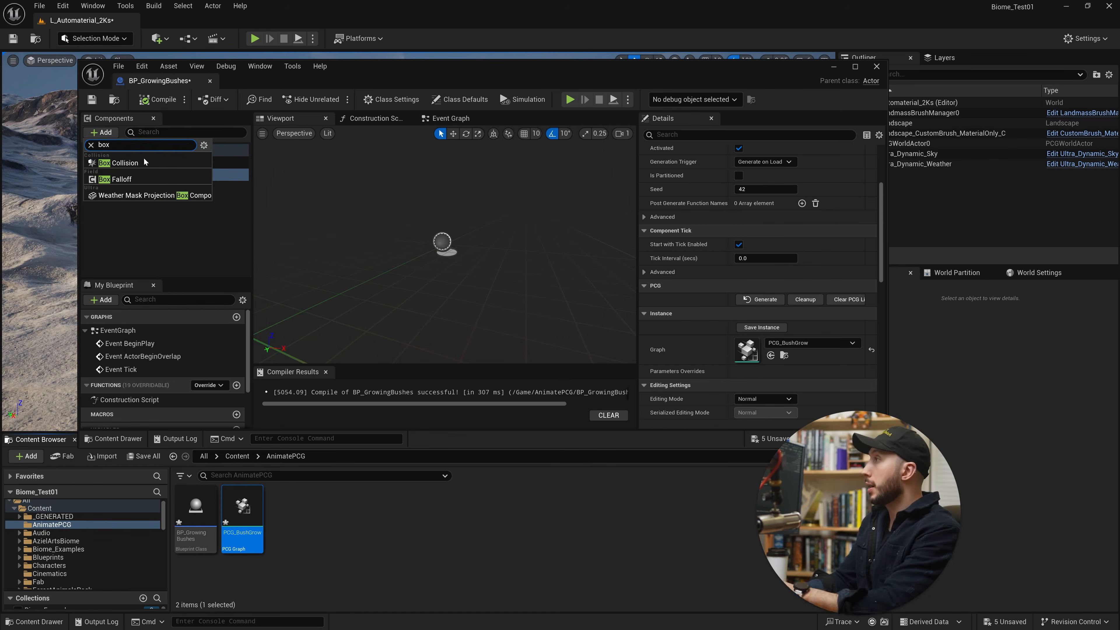
left_click(118, 165)
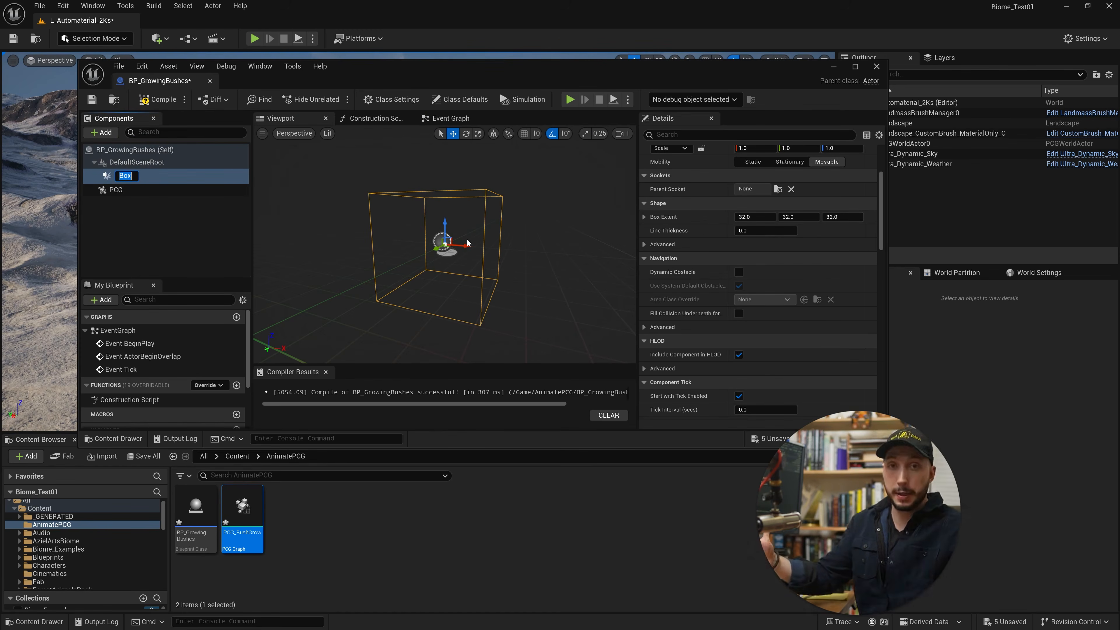
left_click(164, 101)
Create a new blueprint variable named BushGrow.
scroll(154, 346, "down", 3)
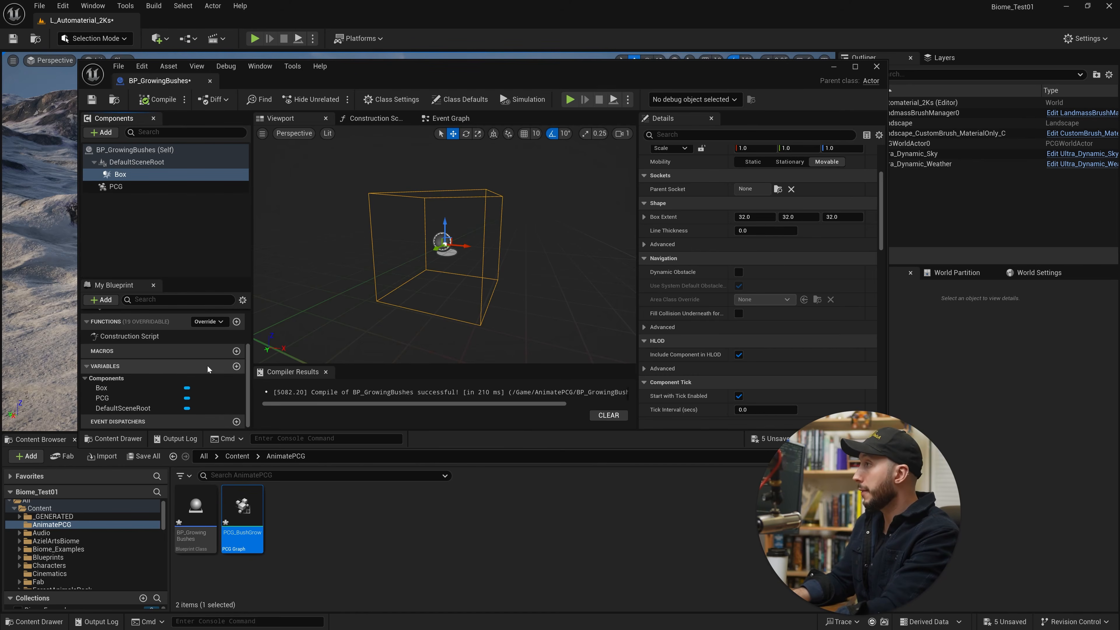
left_click(236, 366)
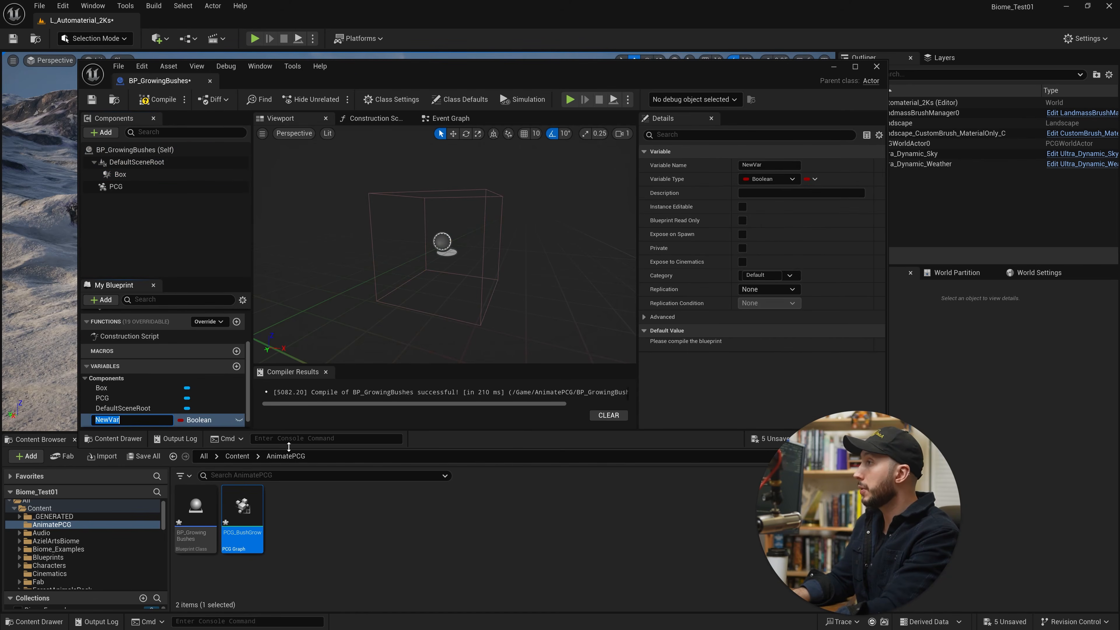
left_click_drag(286, 447, 264, 554)
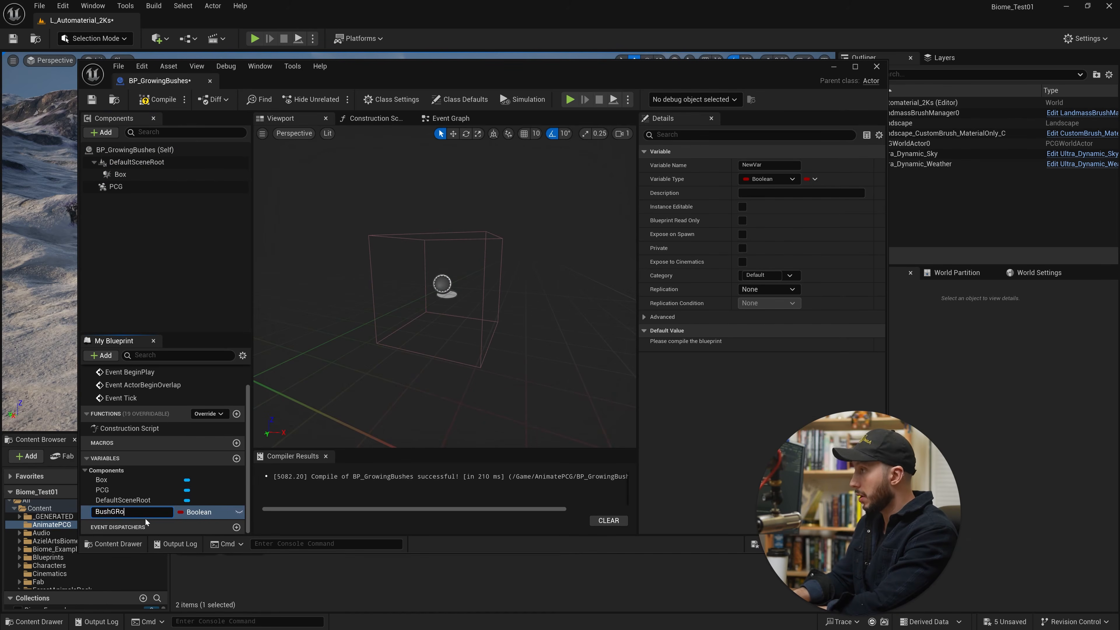
type("BushGRow")
key("BackSpace")
key("BackSpace")
key("BackSpace")
type("row")
key("Return")
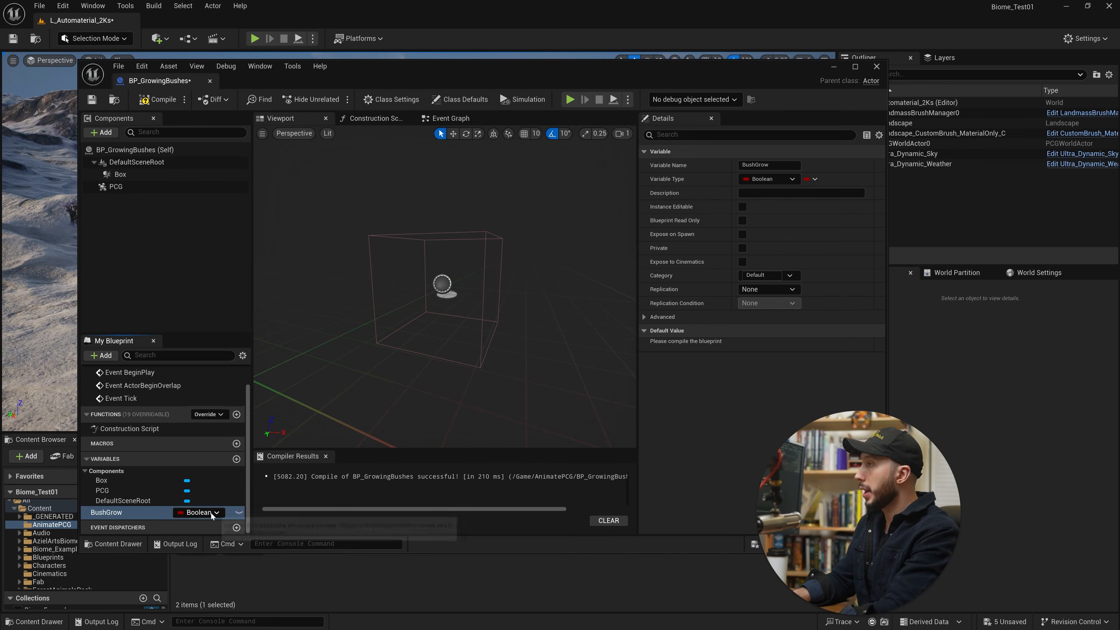
Make BushGrow an instance-editable Float exposed to cinematics, and compile the blueprint.
left_click(212, 514)
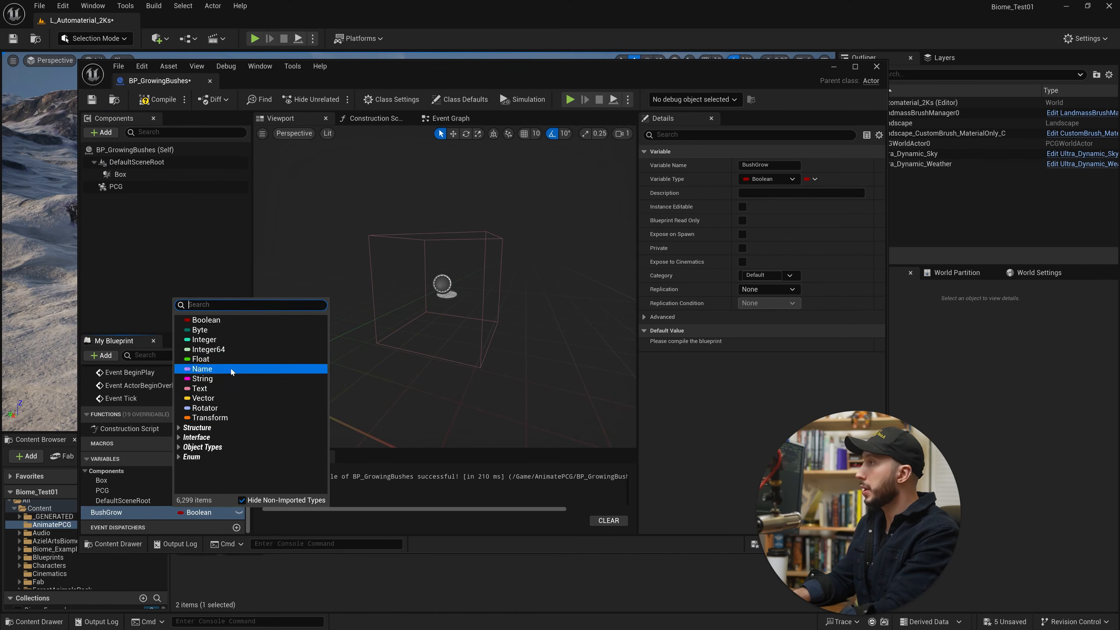
left_click(227, 361)
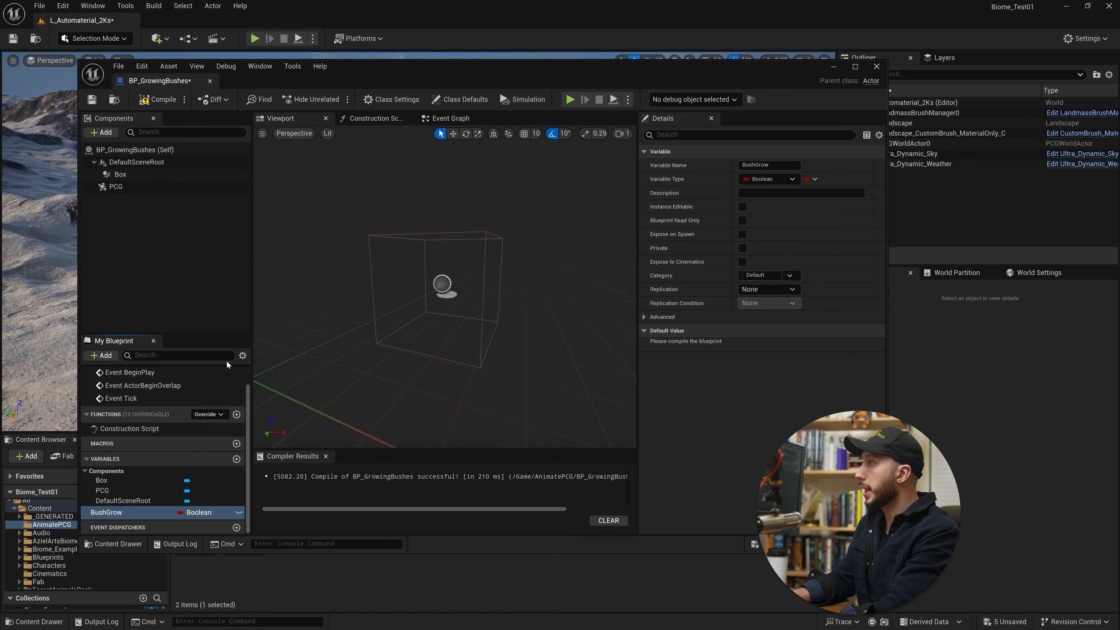
left_click(239, 512)
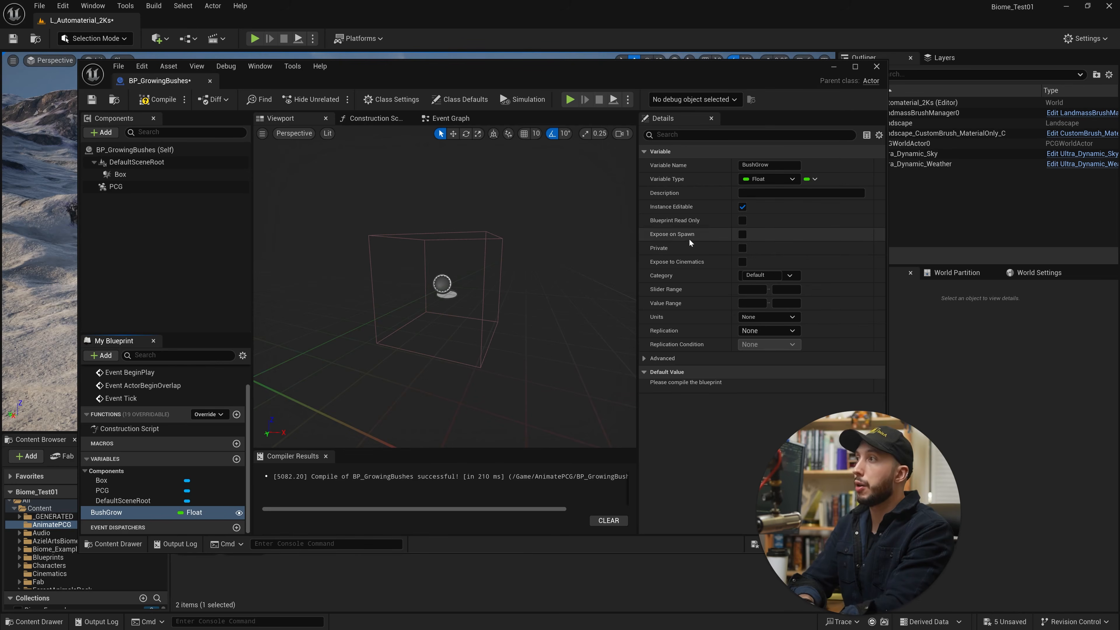
left_click(742, 262)
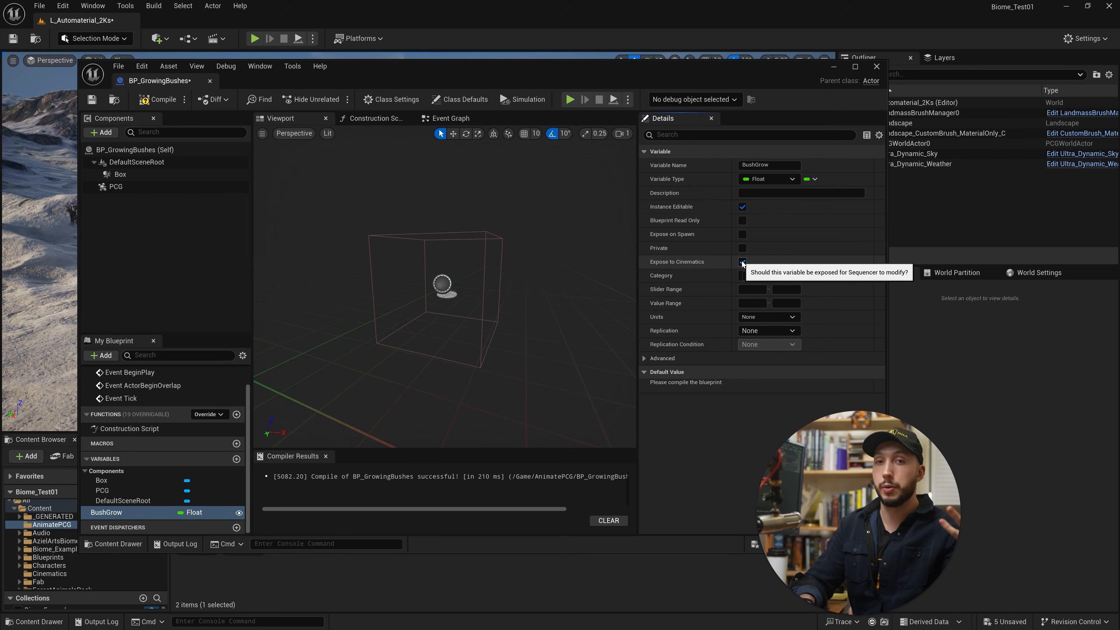
left_click(162, 101)
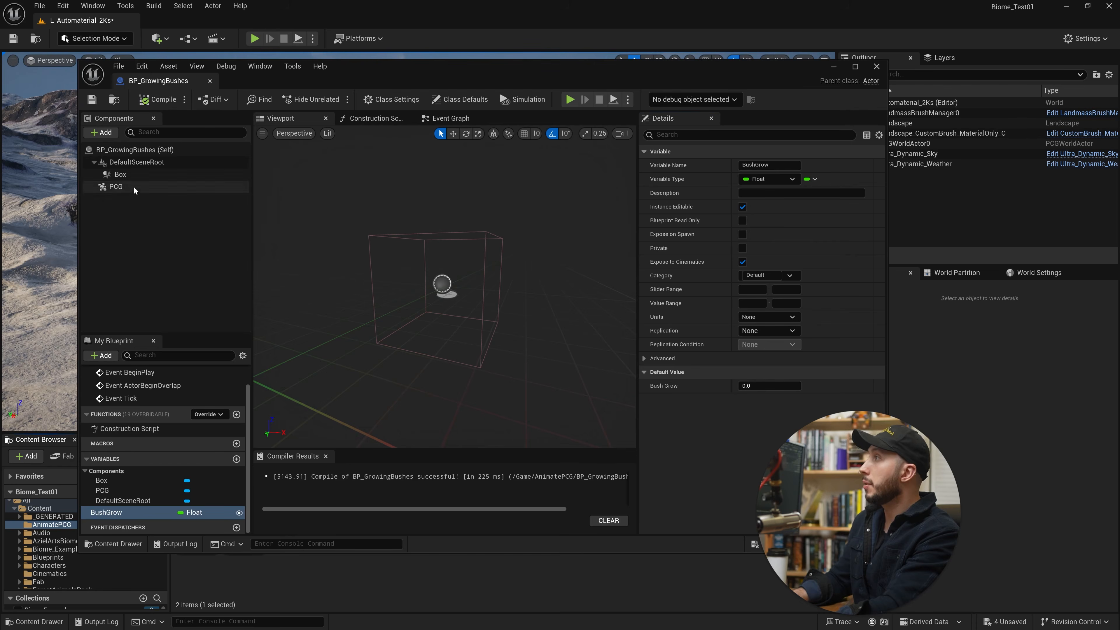
Open the graph assigned to the PCG component and add a Get Landscape Data node below the Input node.
left_click(117, 187)
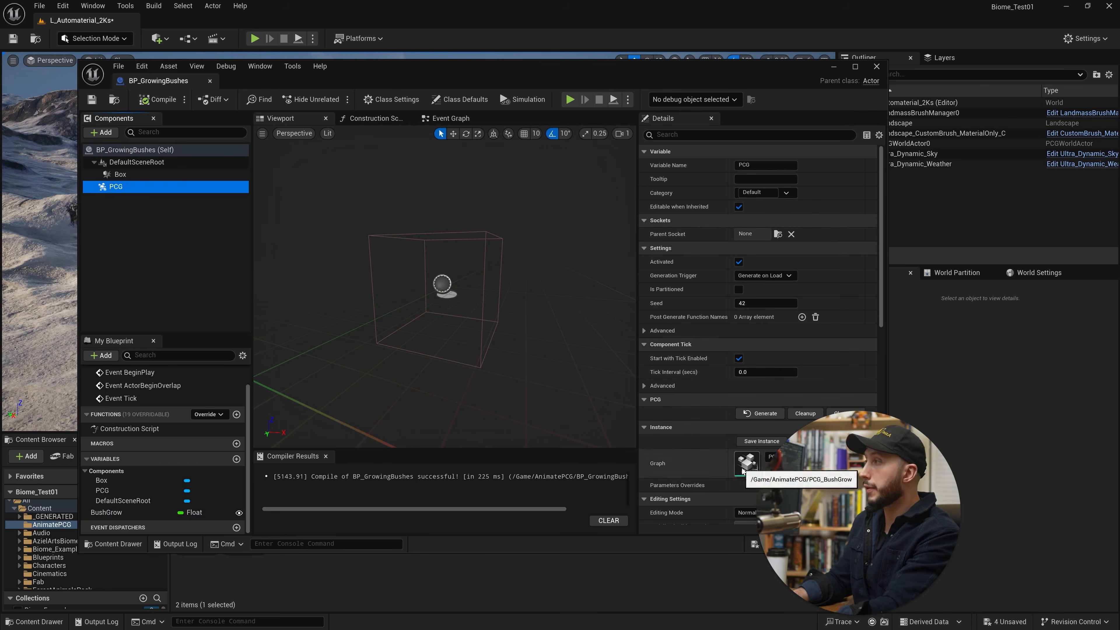
double_click(746, 464)
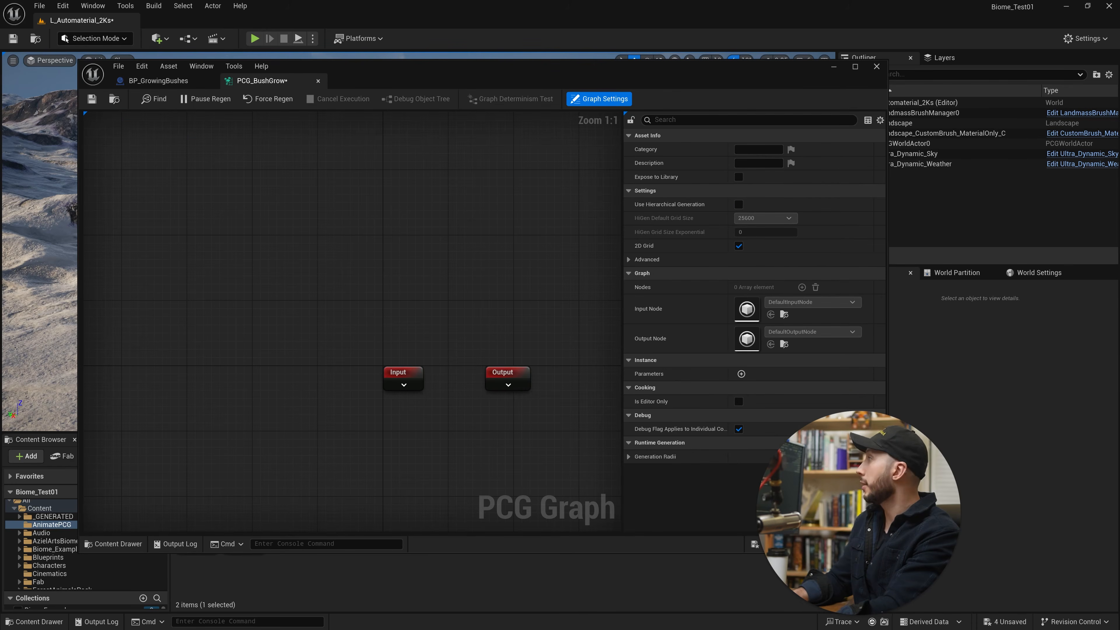
right_click_drag(346, 378, 230, 225)
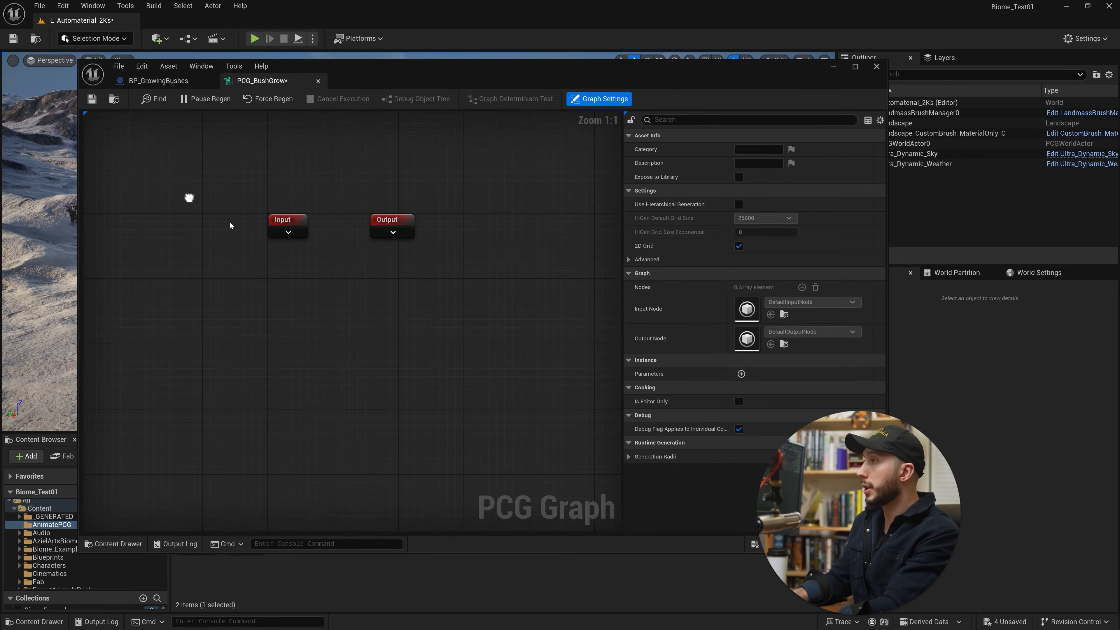
right_click(274, 315)
type("land")
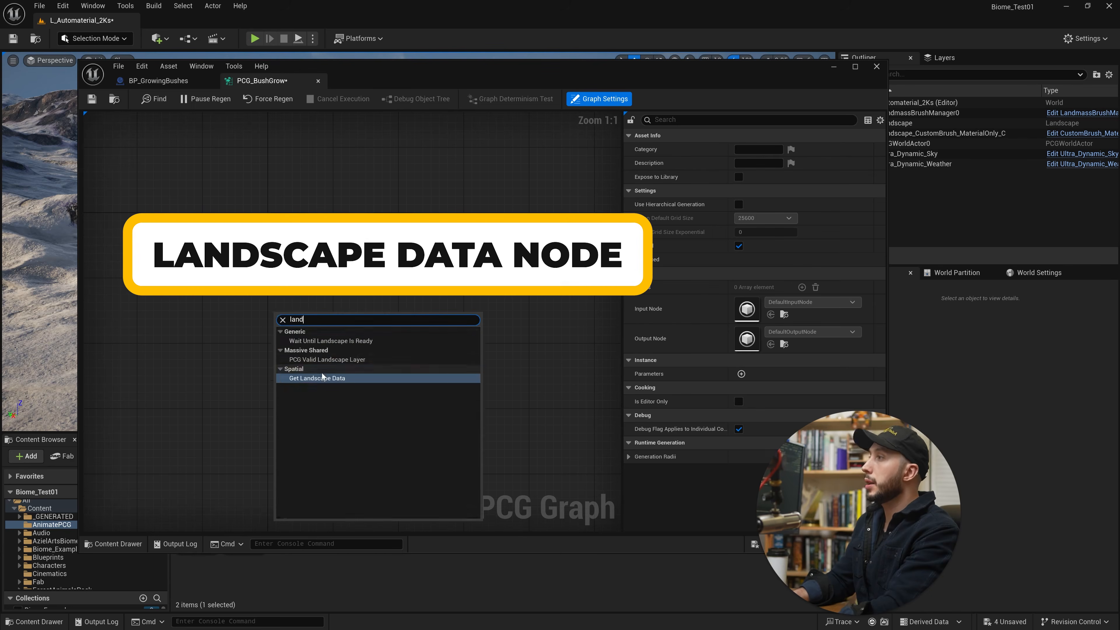
left_click(322, 378)
Add a Surface Sampler node with its Surface input fed by the Get Landscape Data output.
left_click_drag(348, 333, 379, 331)
type("surf")
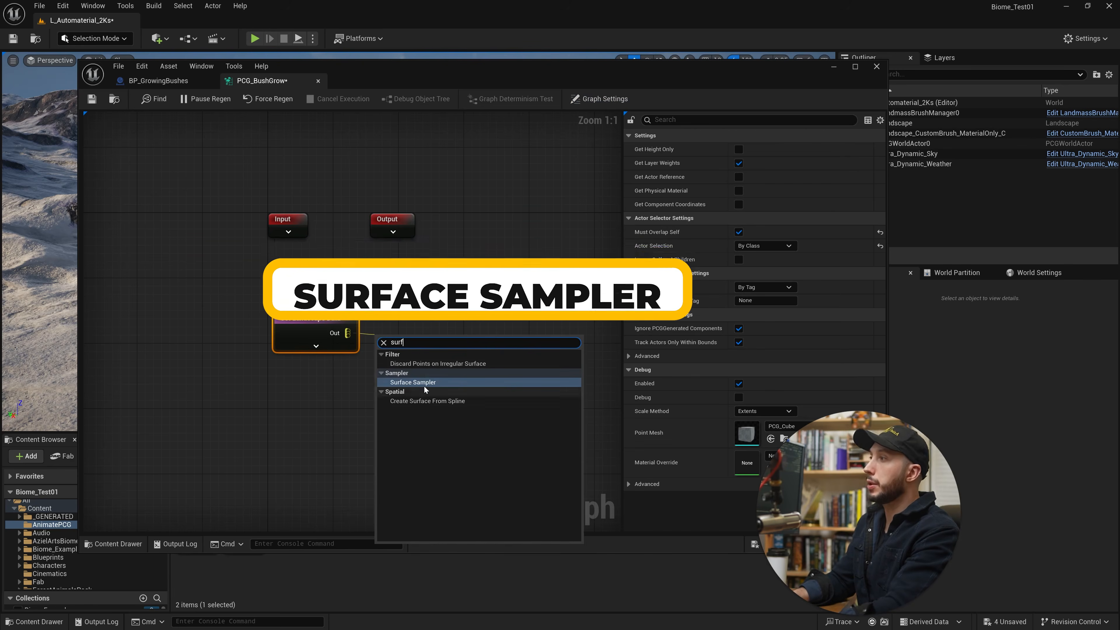
left_click(423, 382)
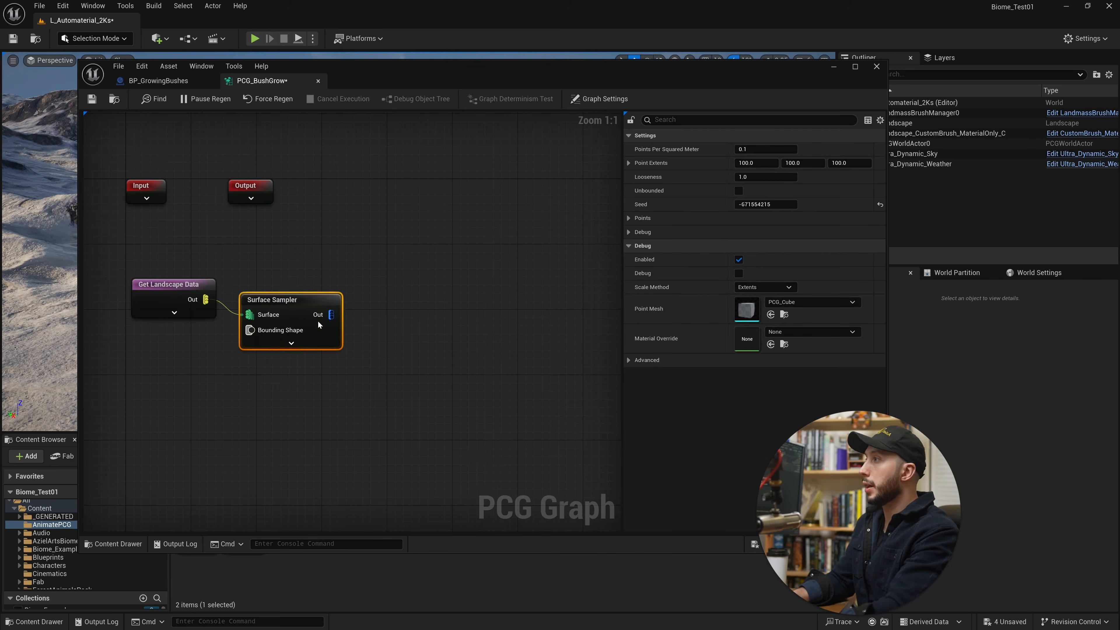
Add a Transform Points node connected to the Surface Sampler output and set its Rotation Max Z to 360°.
left_click_drag(331, 315, 387, 305)
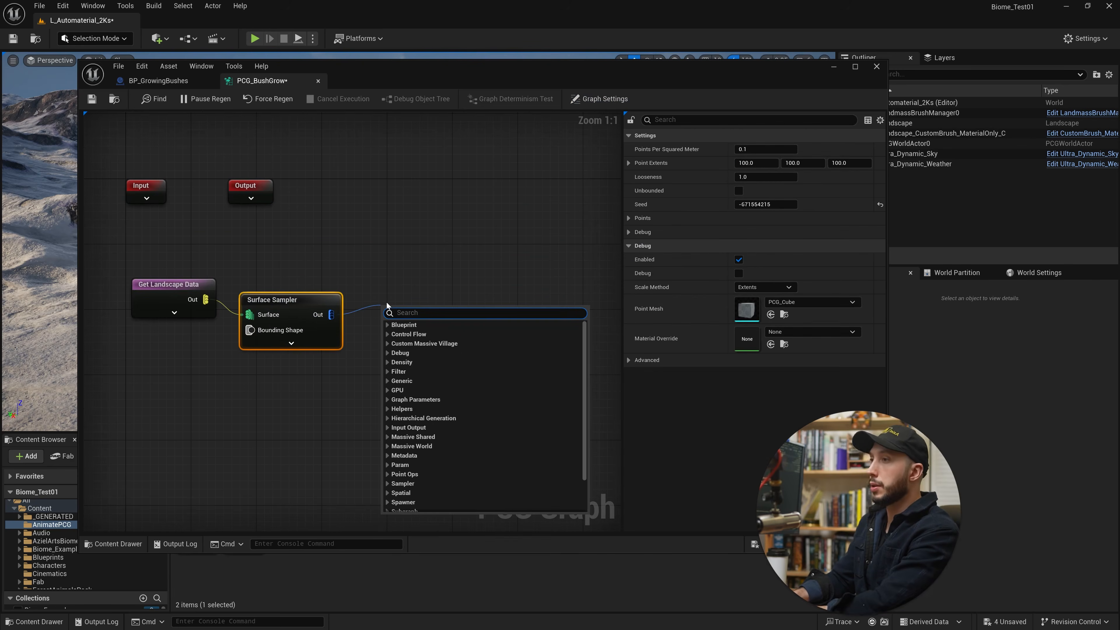
type("tran")
scroll(441, 441, "down", 5)
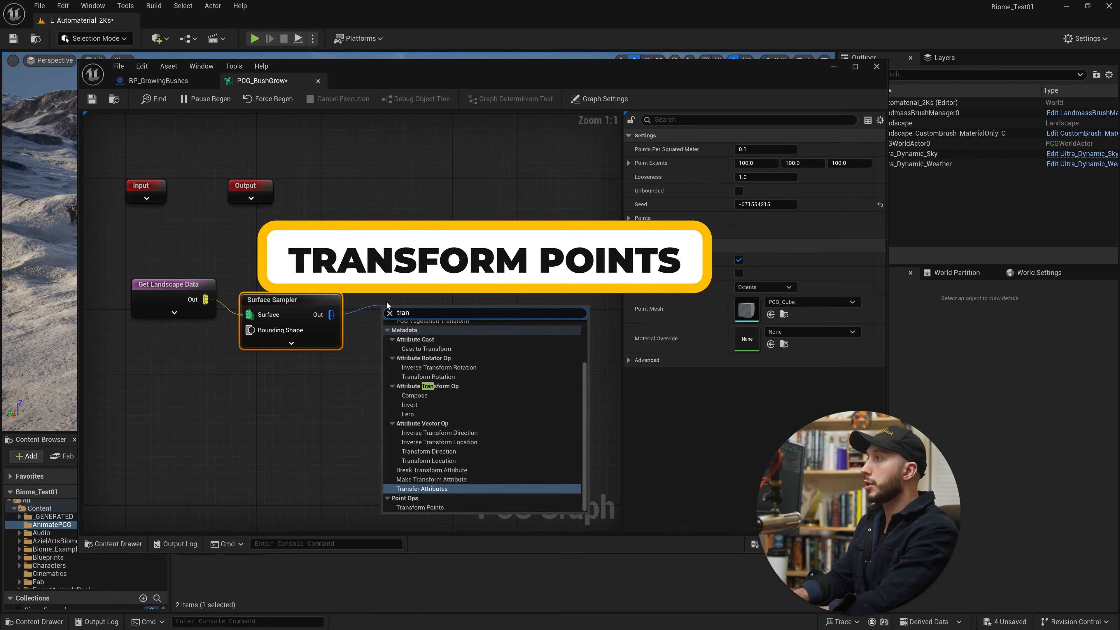
left_click(440, 507)
left_click(843, 233)
type("360")
key("Return")
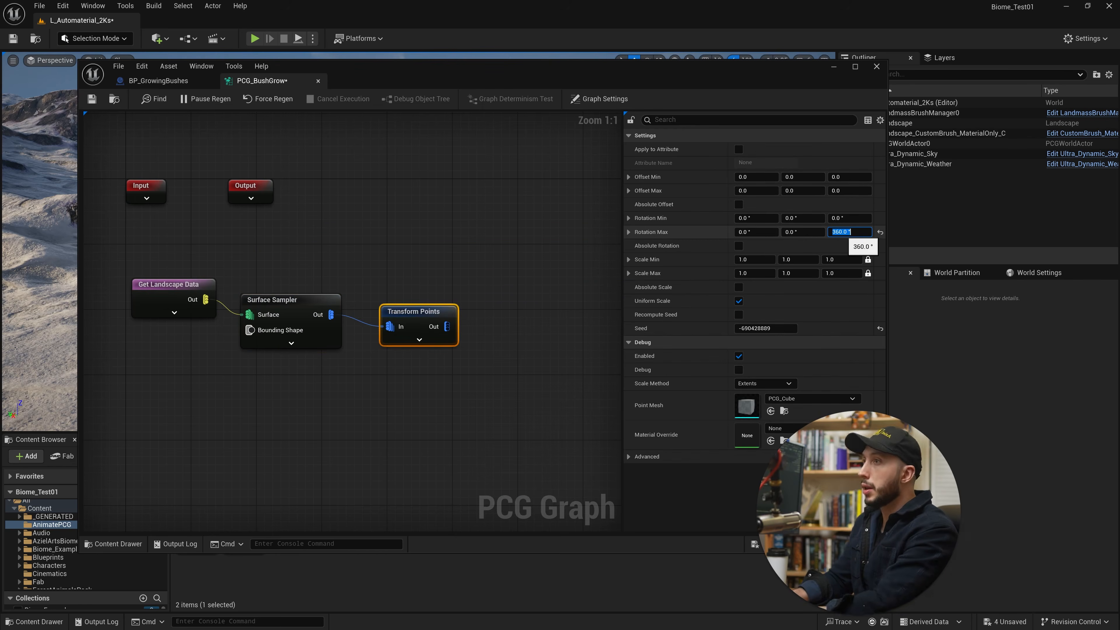
Add a Static Mesh Spawner node connected to the Transform Points output.
left_click_drag(447, 326, 502, 314)
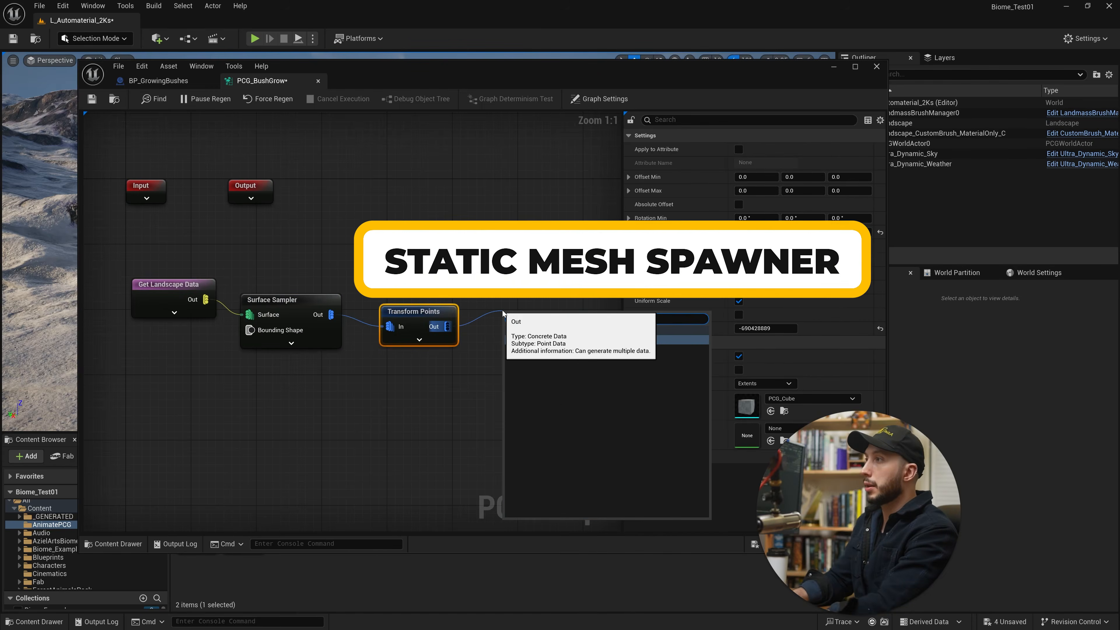
left_click(545, 342)
right_click_drag(533, 344, 383, 304)
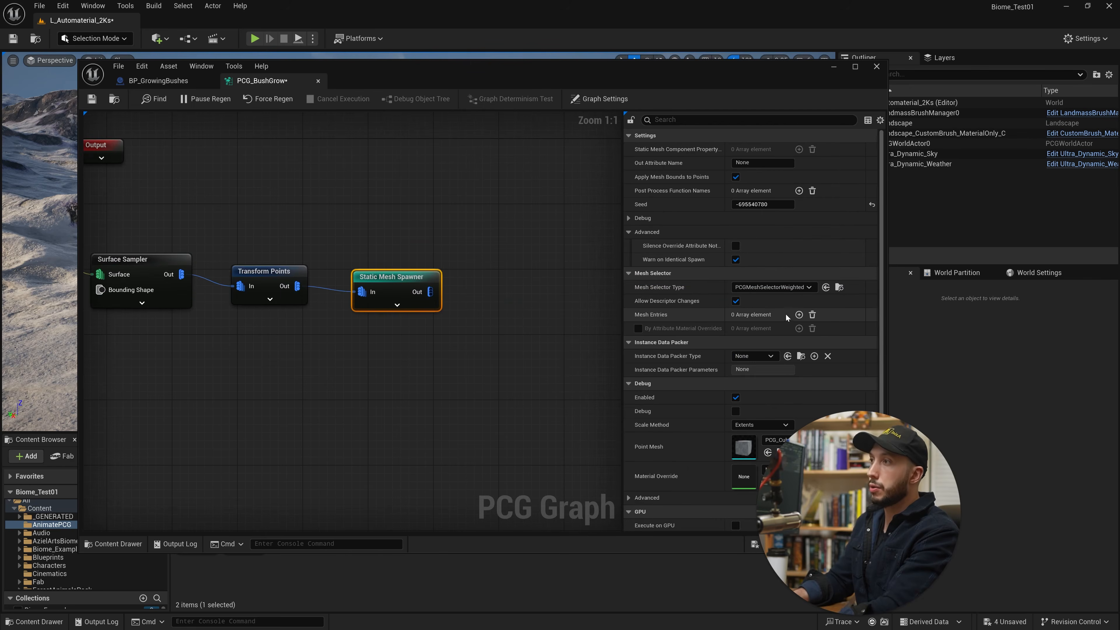
Add one mesh entry to the Static Mesh Spawner and open the static mesh choices in its descriptor.
left_click(799, 314)
left_click(638, 329)
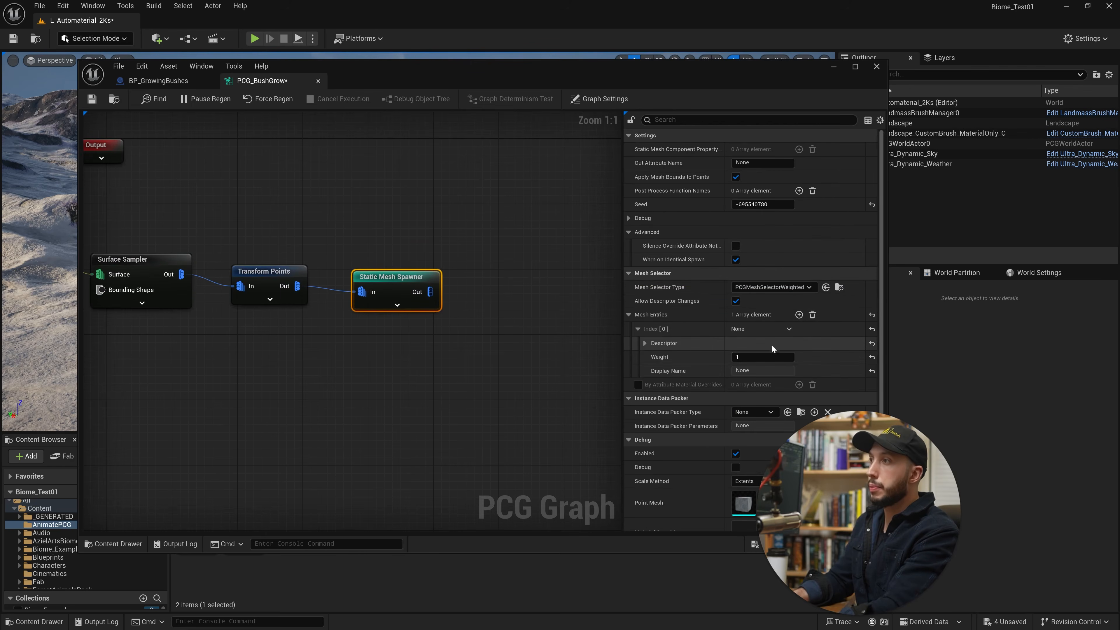
left_click(644, 343)
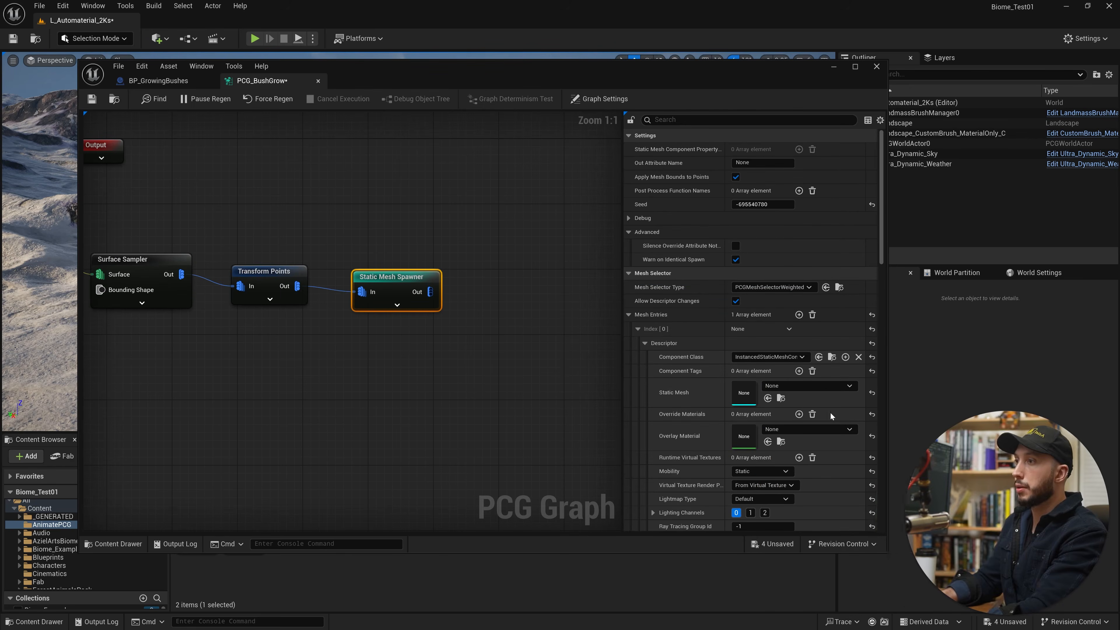
left_click(810, 386)
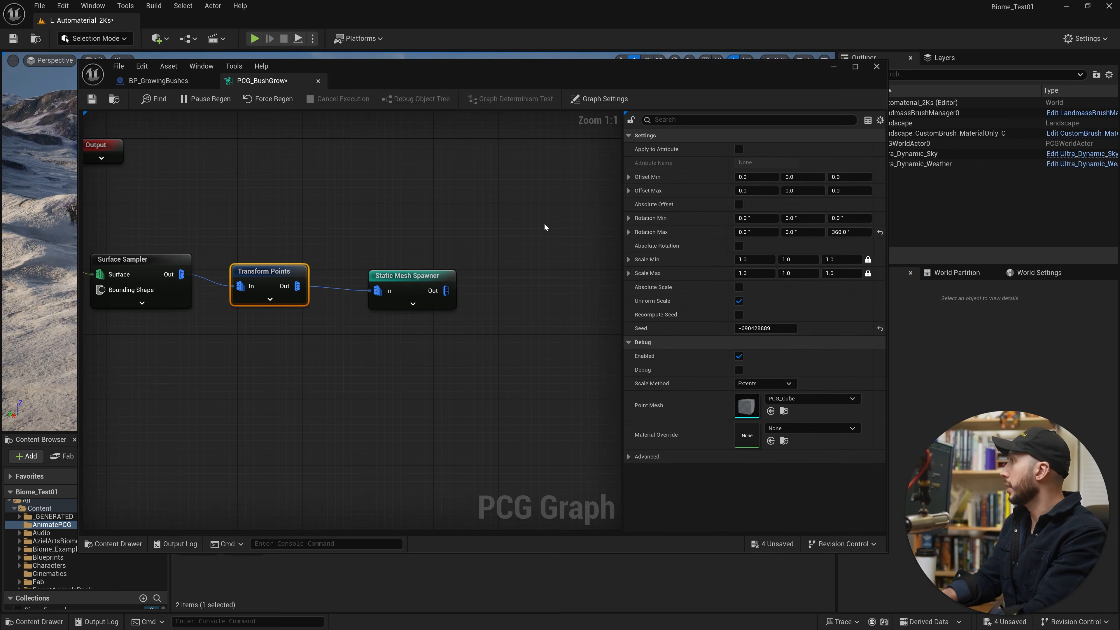
Set the Transform Points node's Scale Max to 3 on all axes and save the graph.
left_click(842, 273)
type("3")
key("Return")
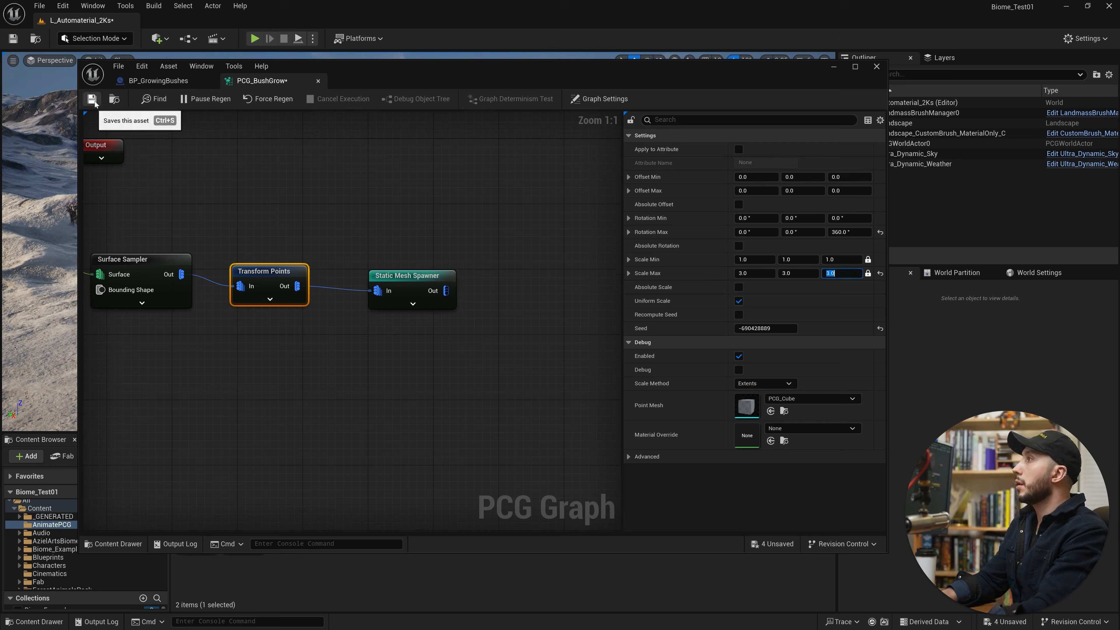
left_click(92, 98)
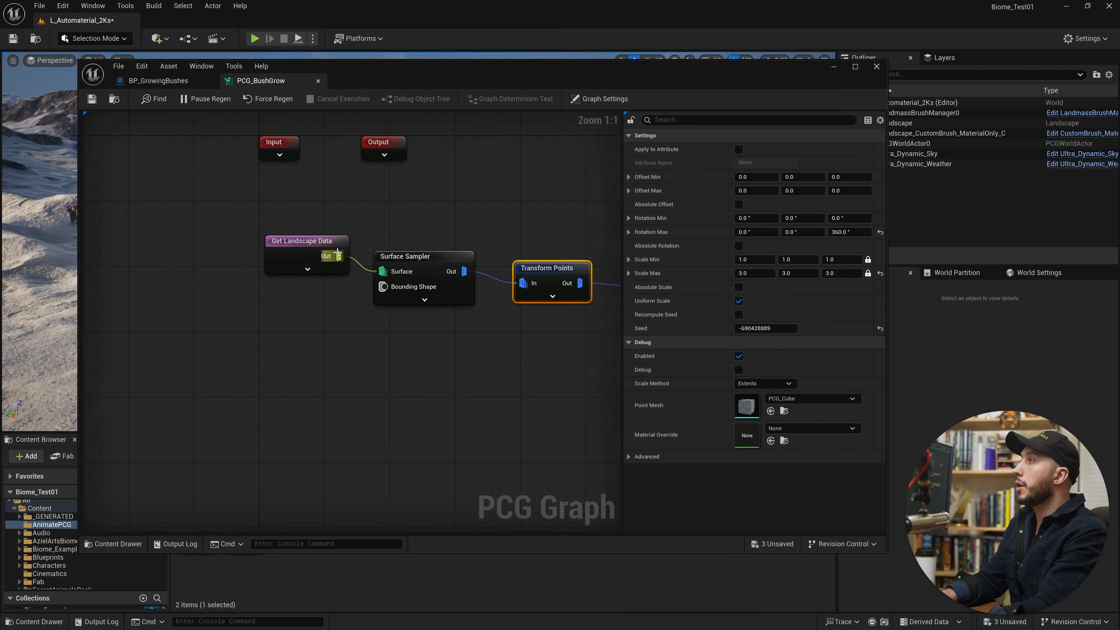
left_click(282, 245)
right_click_drag(534, 216, 417, 211)
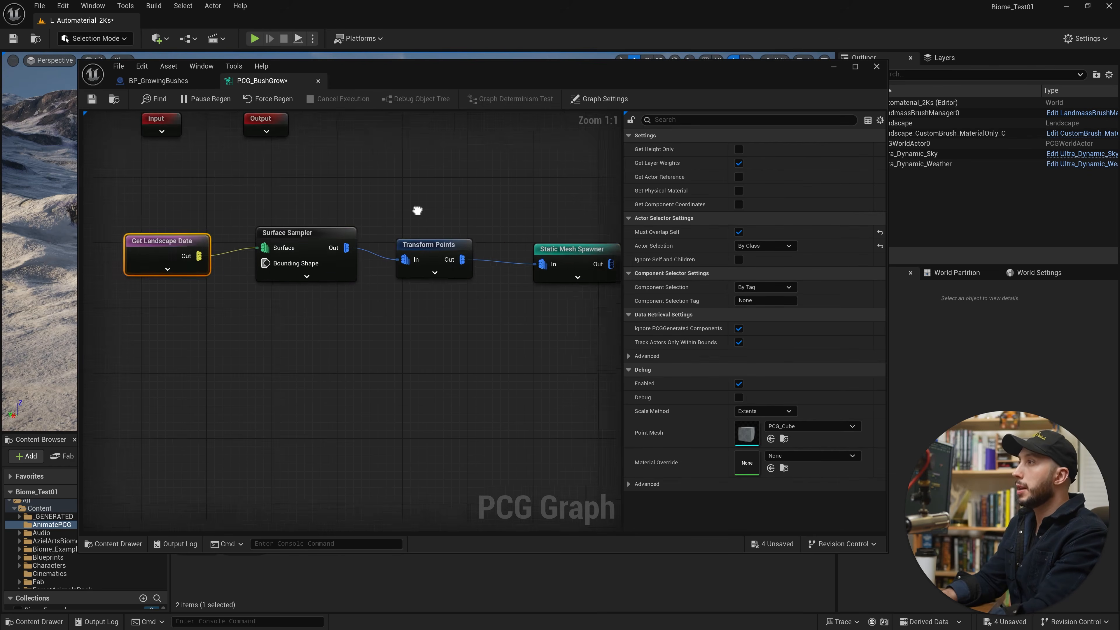
scroll(418, 211, "down", 1)
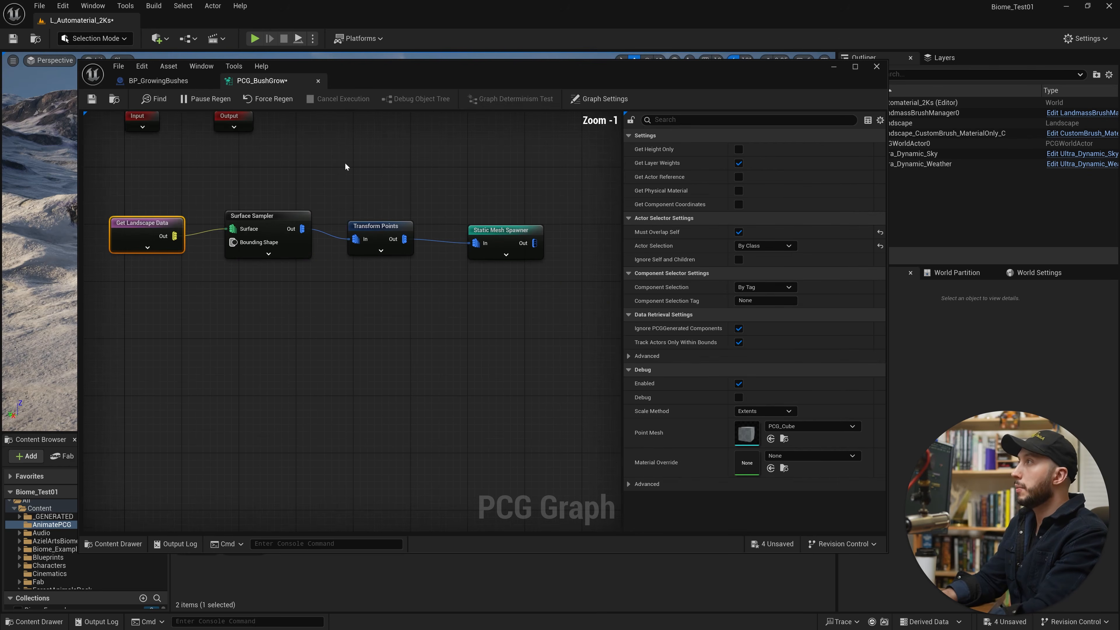
left_click(154, 84)
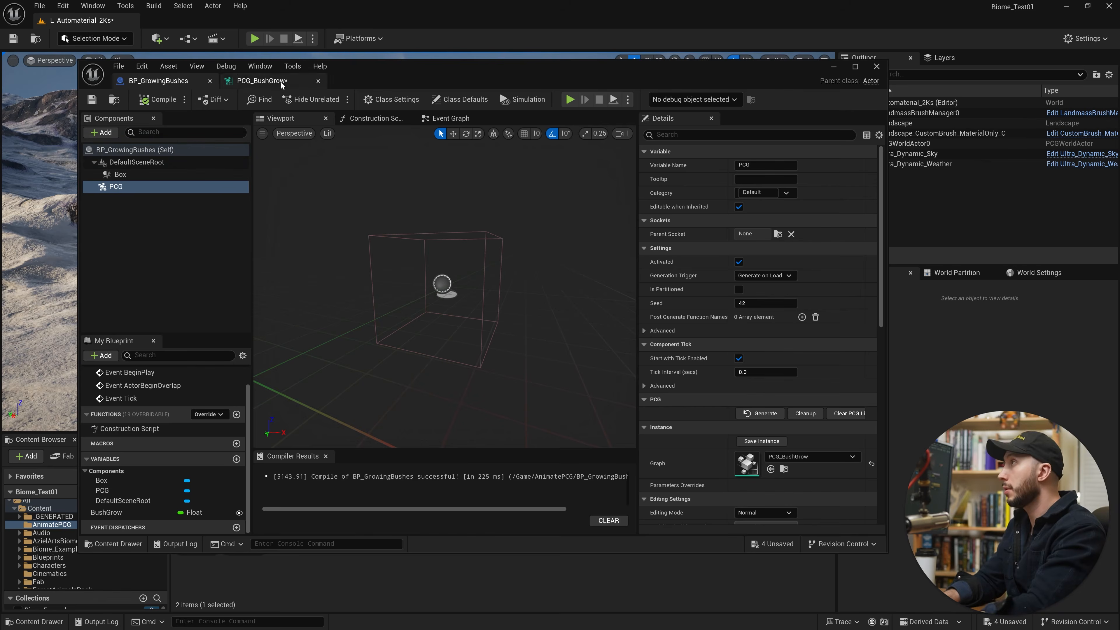
left_click(262, 80)
Add a Get Actor Property node in the empty area below the Get Landscape Data node.
right_click(179, 346)
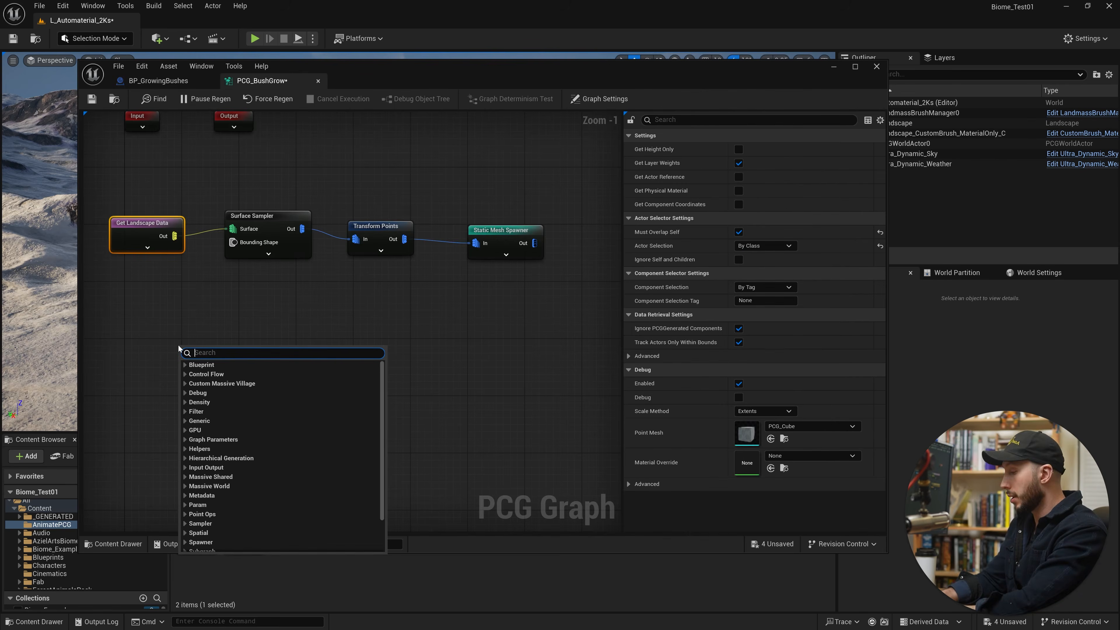
type("get act")
left_click(242, 392)
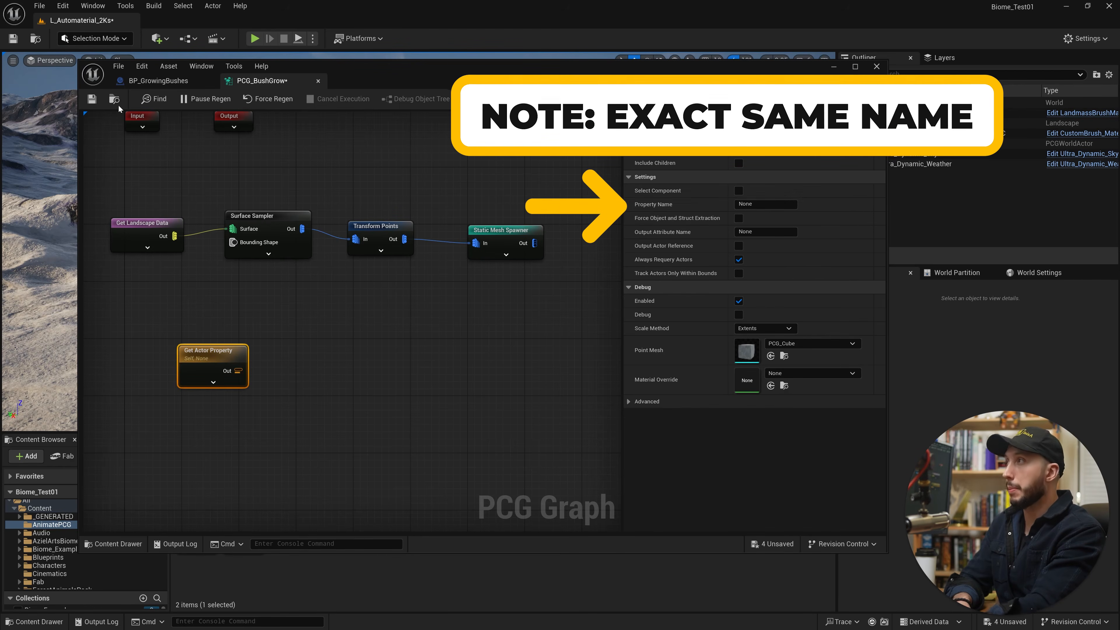
Check the variable's name in BP_GrowingBushes and set the Get Actor Property node's Property Name to BushGrow.
left_click(154, 80)
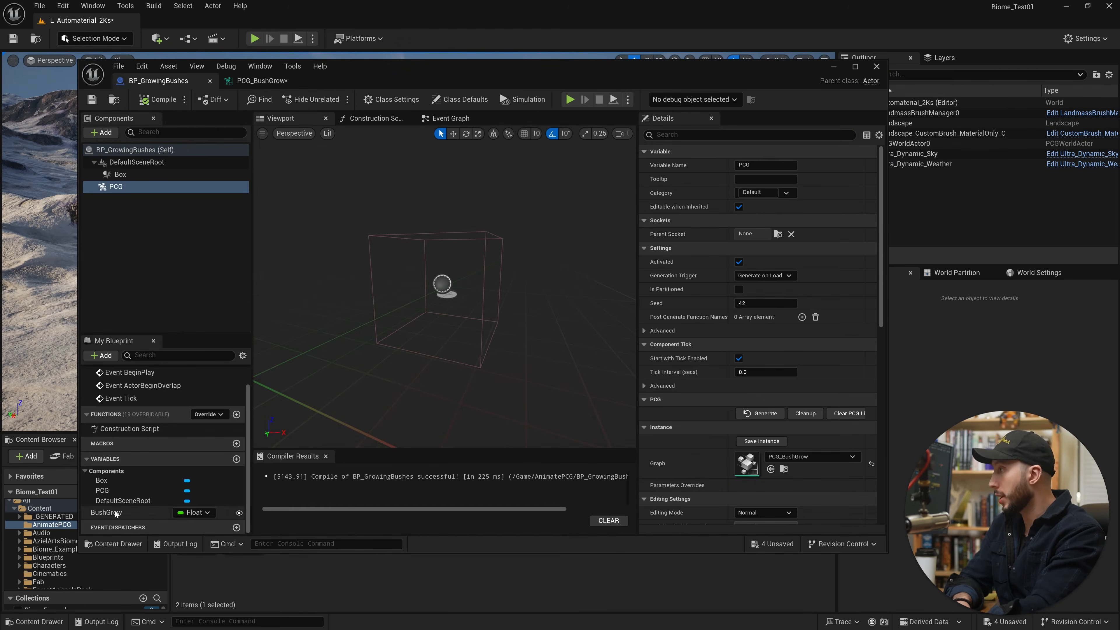
left_click(262, 81)
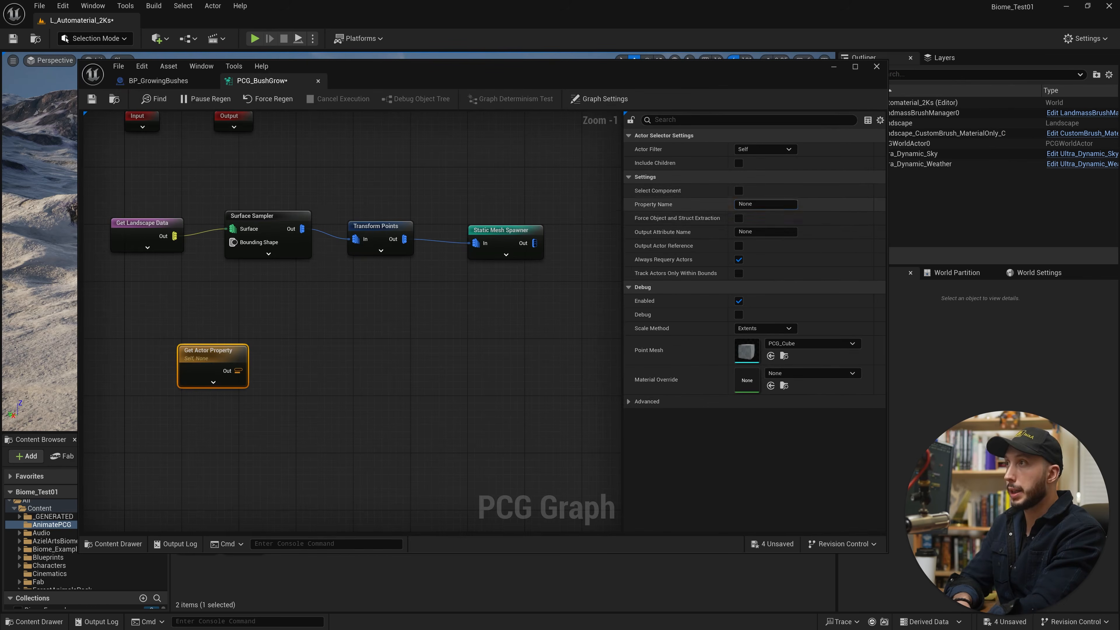
left_click(766, 204)
type("Bush")
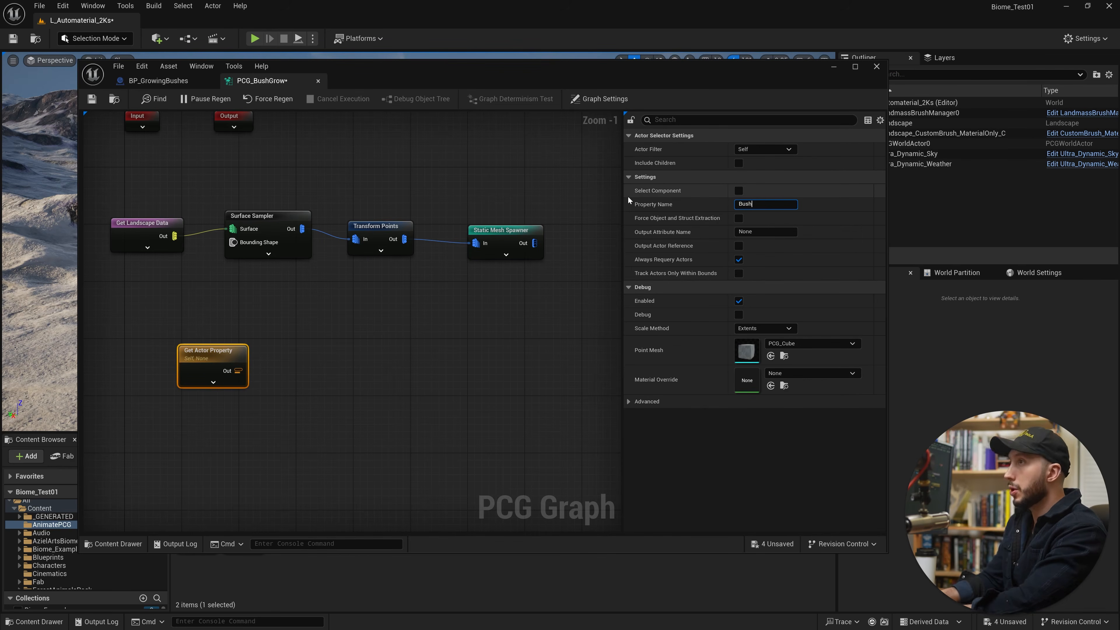
type("Grow")
key("Return")
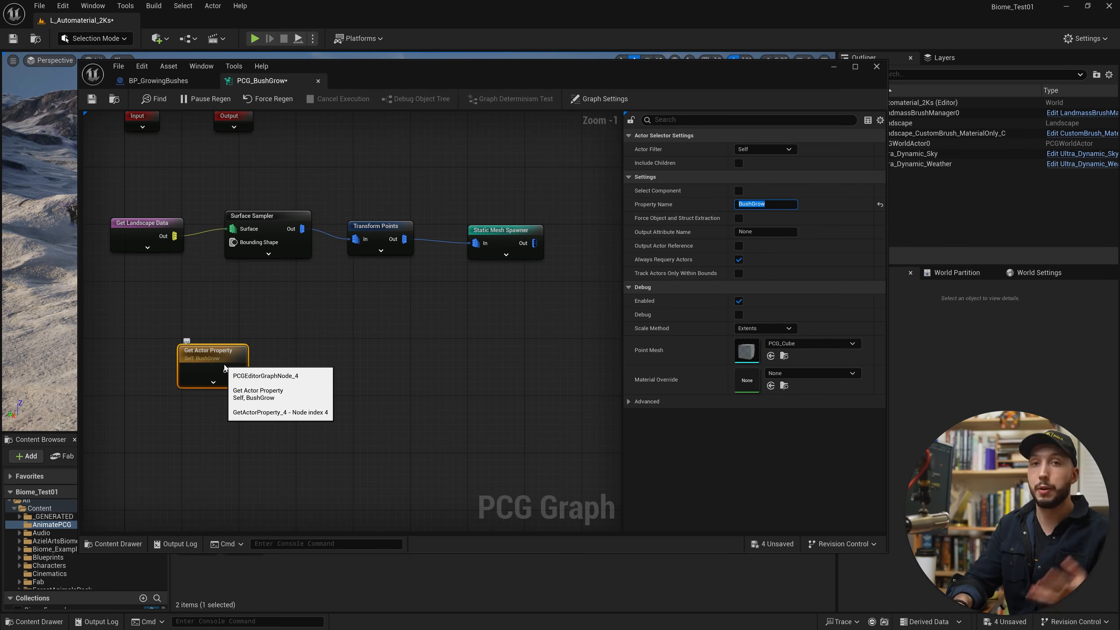
Connect the Get Actor Property output to the Surface Sampler's Points Per Squared Meter input and arrange the two nodes neatly.
left_click_drag(217, 343, 182, 286)
left_click(266, 253)
left_click(269, 253)
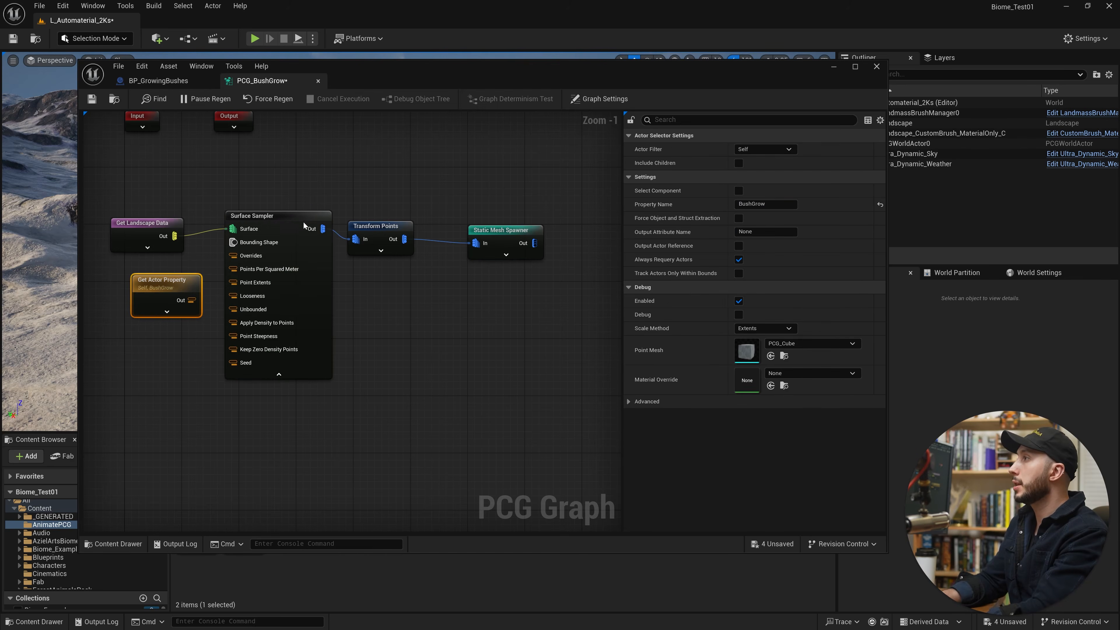
left_click(304, 222)
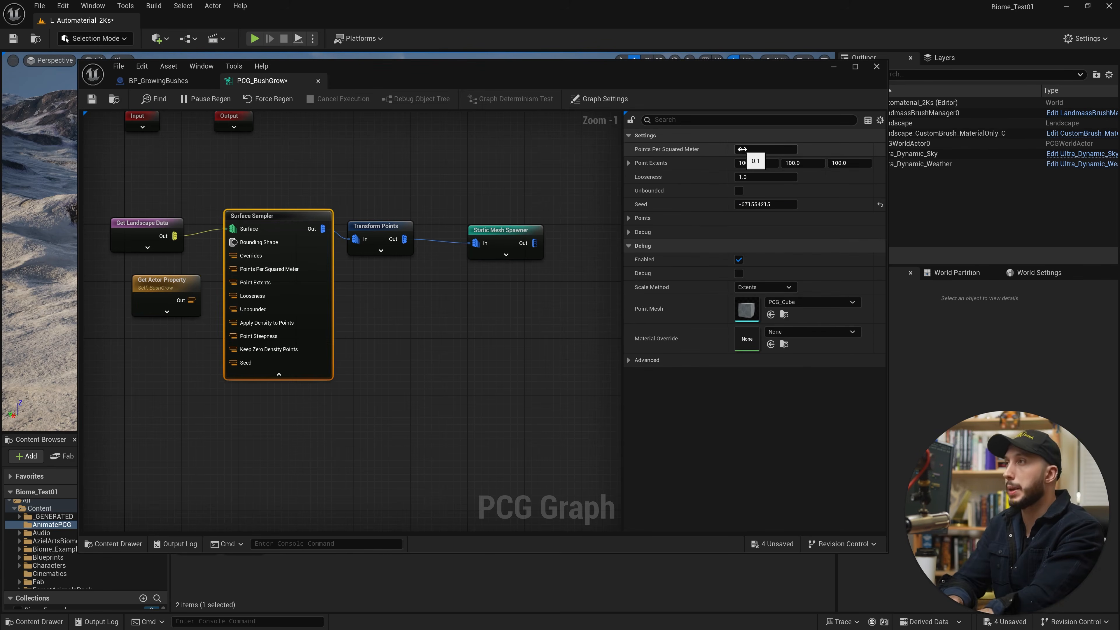
left_click_drag(163, 293, 148, 286)
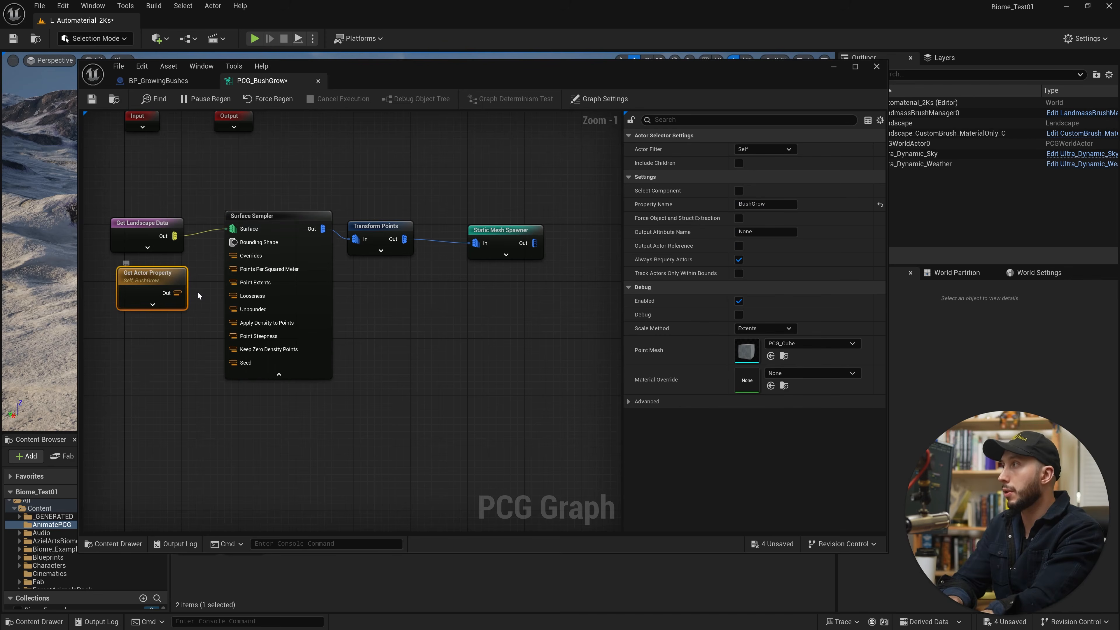
left_click_drag(234, 269, 177, 293)
left_click_drag(162, 290, 155, 284)
left_click(279, 375)
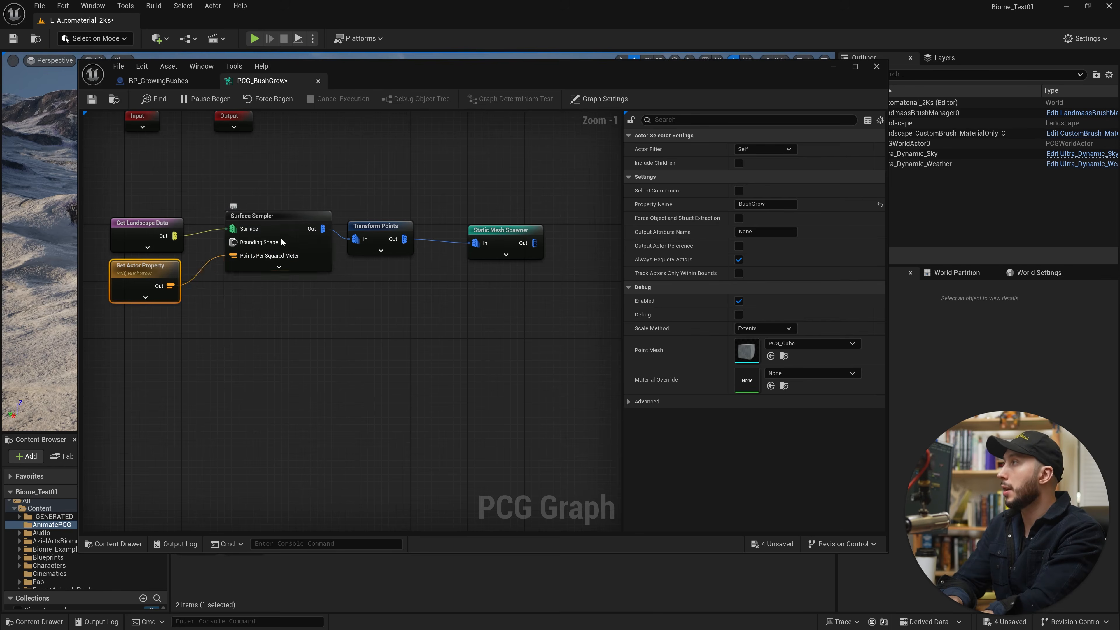
left_click_drag(285, 239, 284, 253)
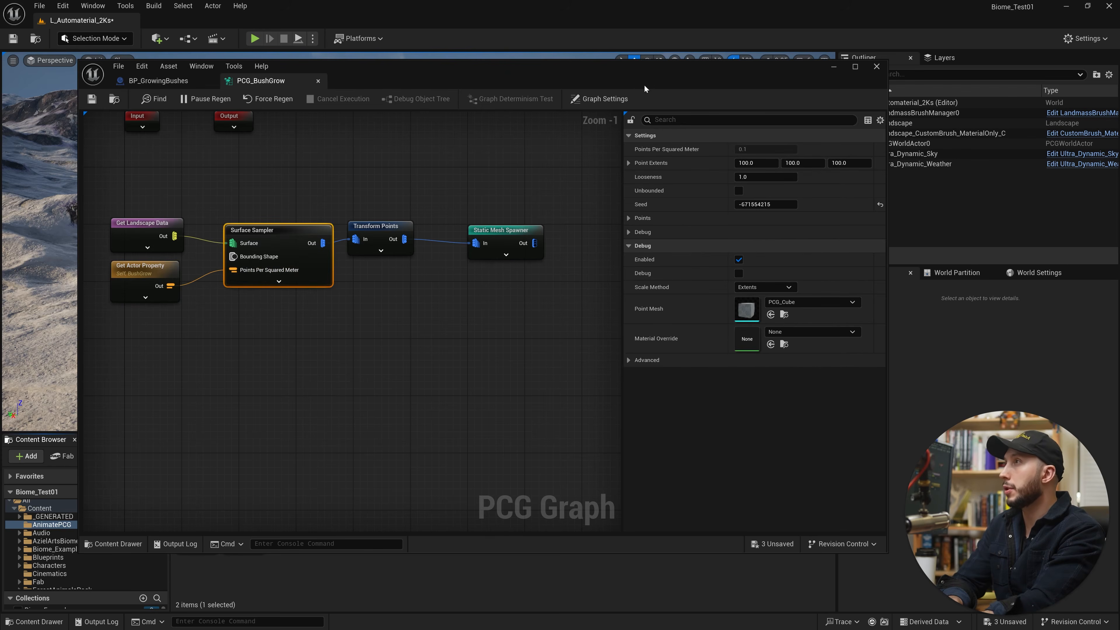
Place BP_GrowingBushes on the landscape in the level with a scale of 100 on all axes.
left_click(834, 69)
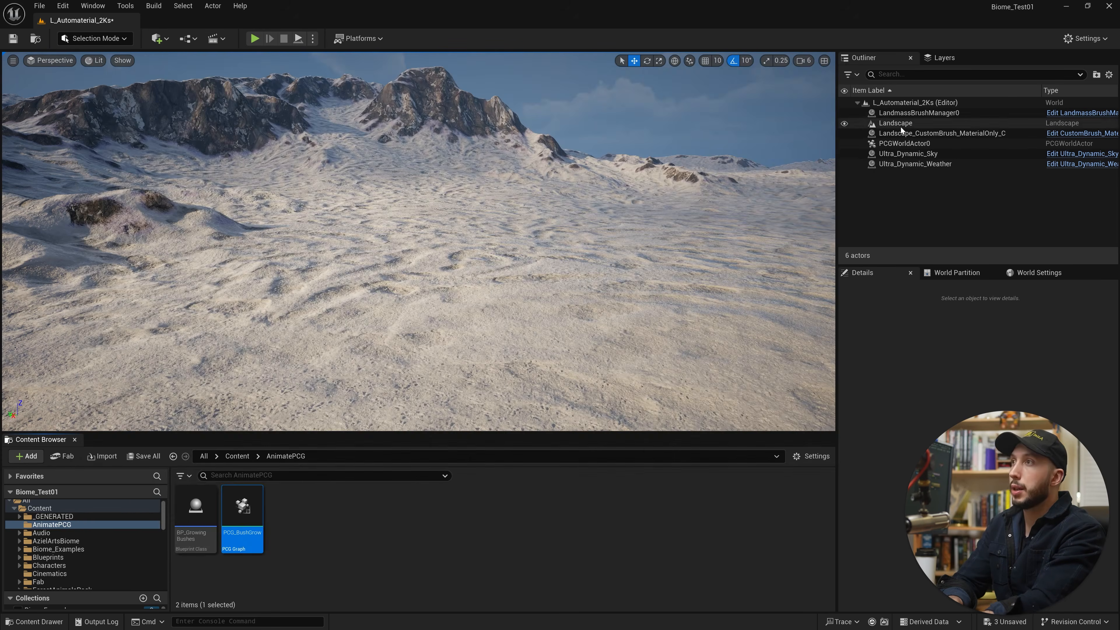
left_click_drag(423, 294, 422, 292)
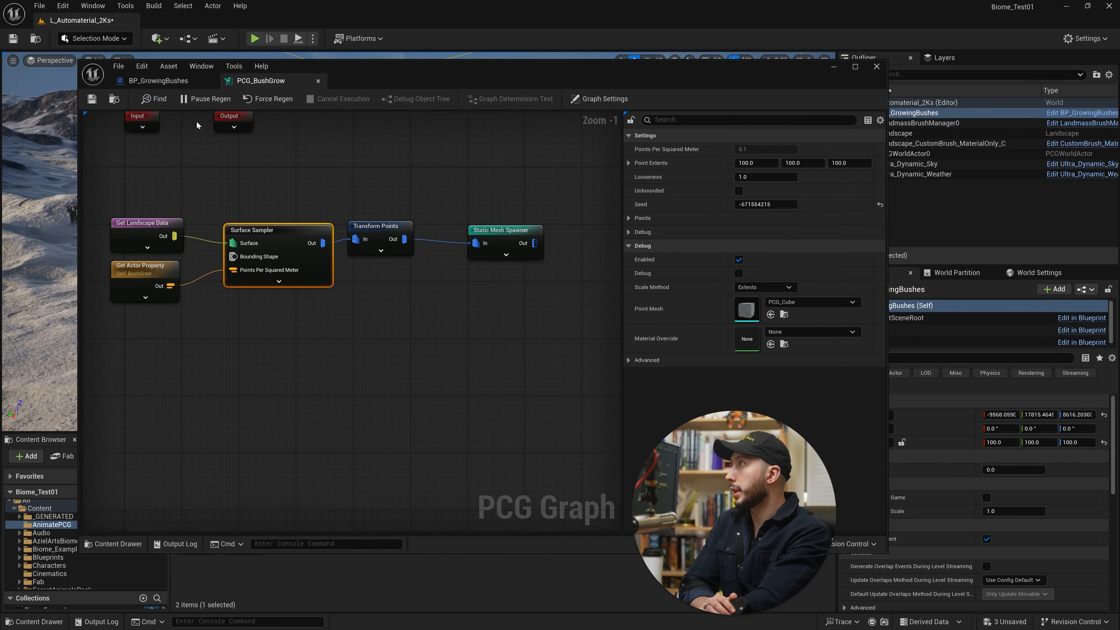
Check the BushGrow variable's public visibility in the blueprint and raise Bush Grow on the placed actor to about 0.037.
left_click(158, 80)
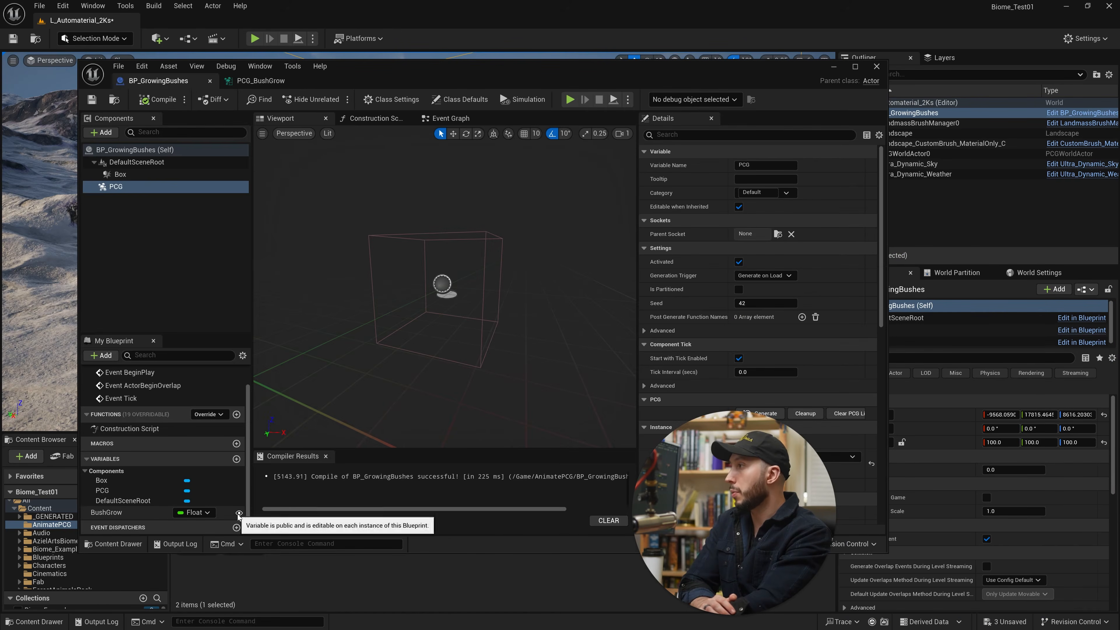
left_click(834, 67)
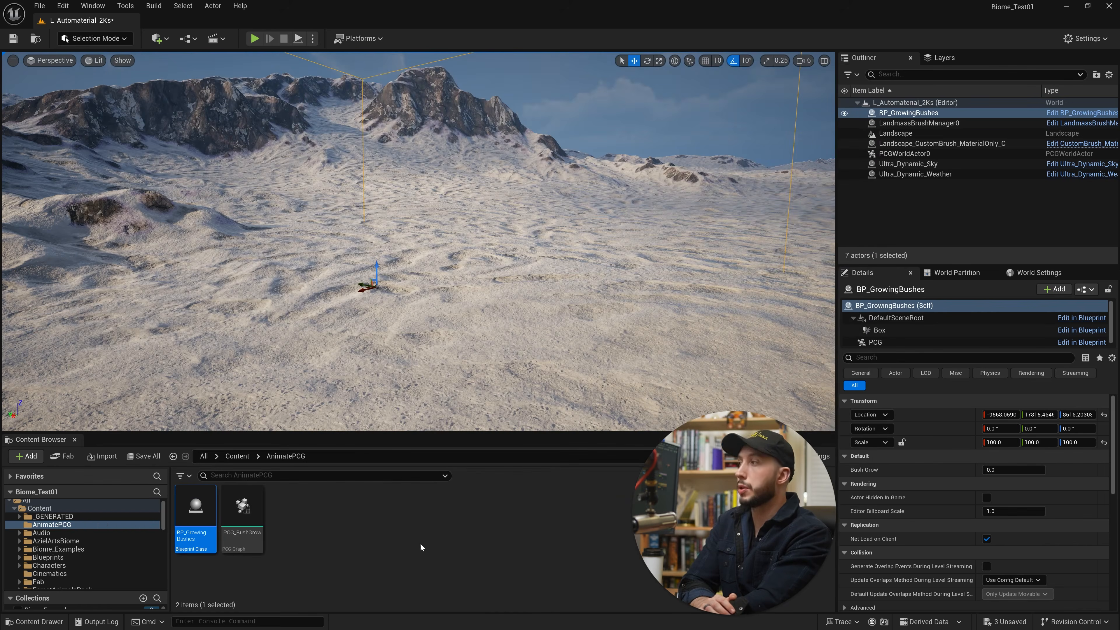
mouse_move(1001, 470)
left_mouse_down()
mouse_move(1024, 471)
mouse_move(996, 471)
mouse_move(1006, 470)
left_mouse_up()
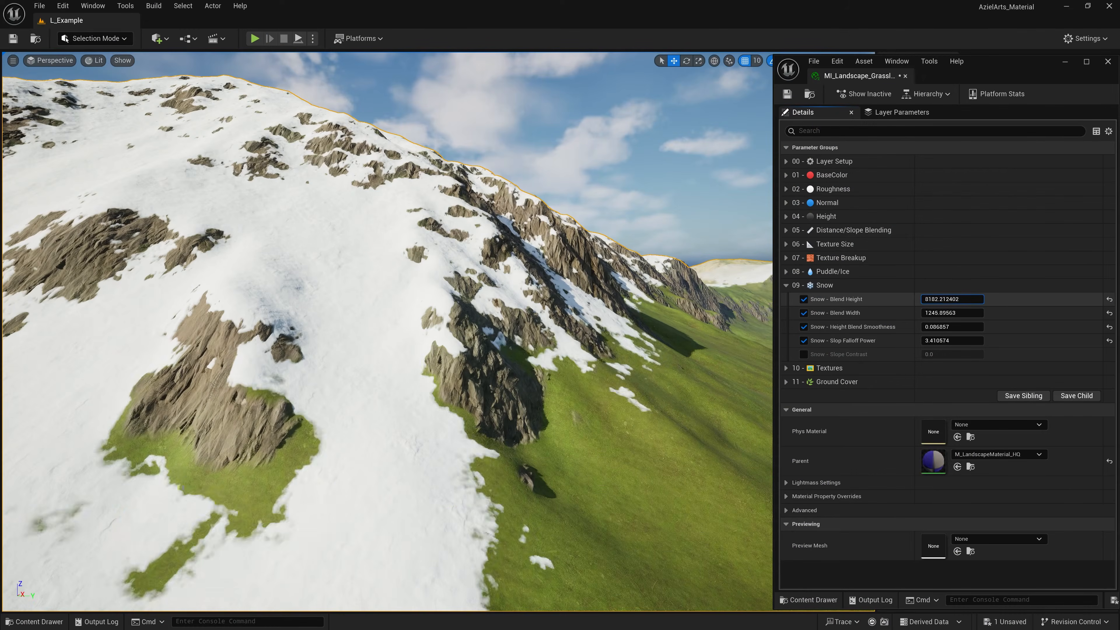
Adjust the snow blending and slope falloff parameters in the grassland and snow landscape material instances.
left_click_drag(952, 299, 935, 299)
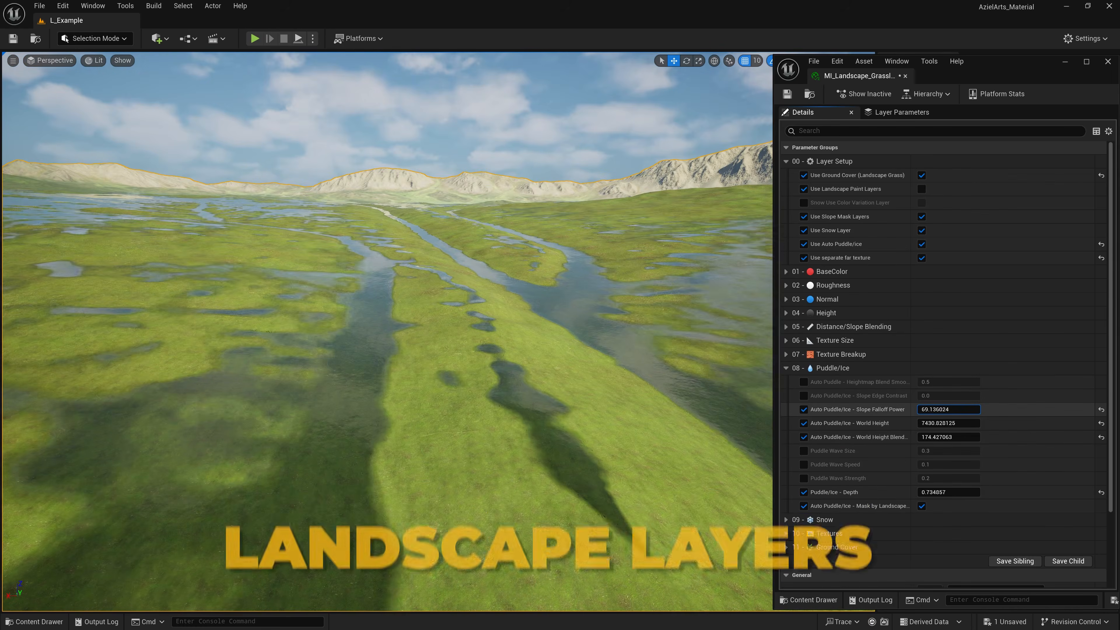
left_click_drag(948, 409, 935, 409)
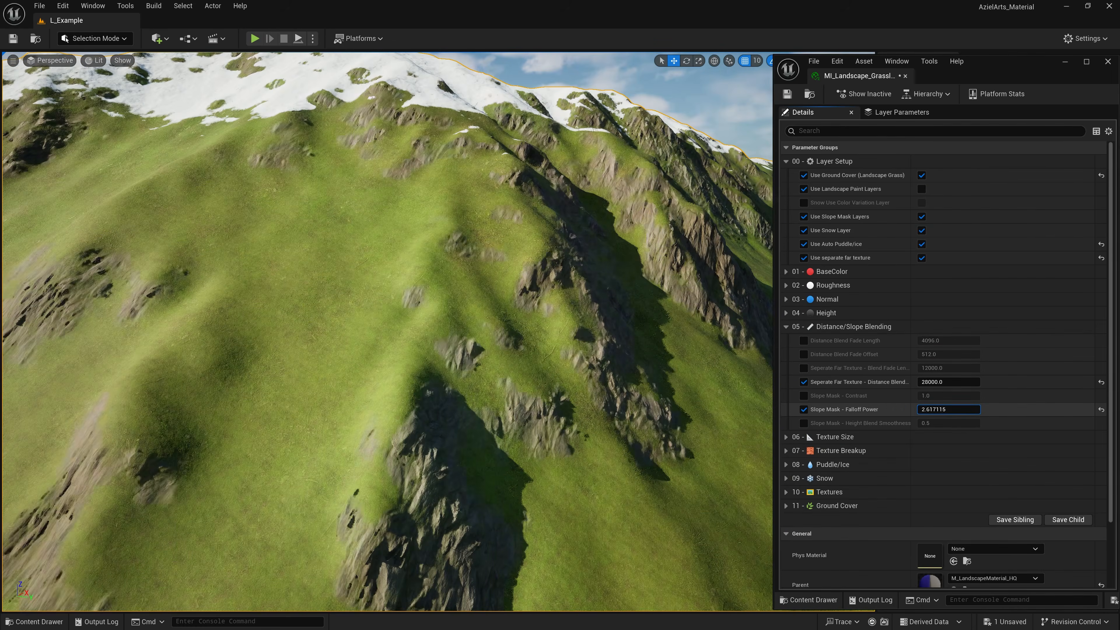
left_click_drag(948, 409, 955, 410)
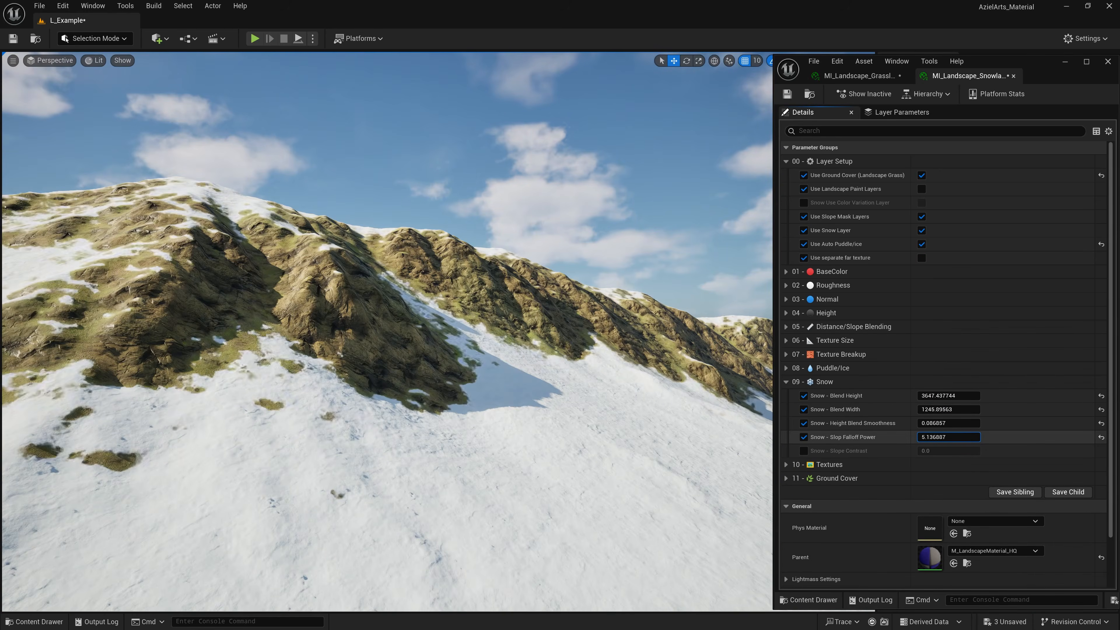
left_click_drag(949, 438, 931, 437)
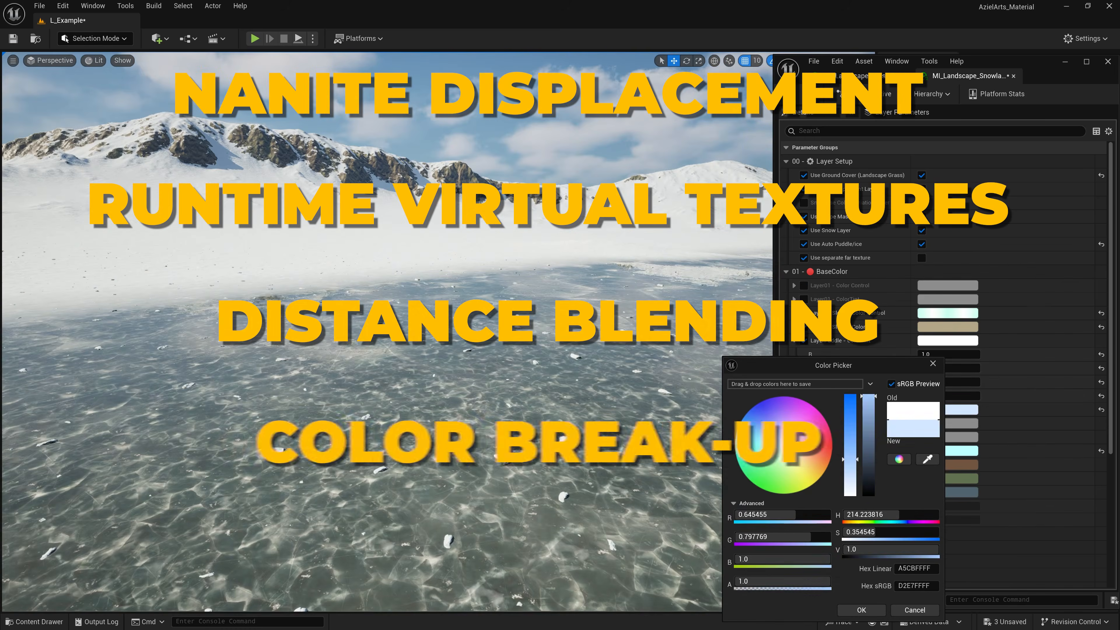
Shift the snow material's base colour towards violet, and undo the Variation Size edit in MI_Landscape_Desert before adjusting its colour variation.
left_click_drag(769, 428, 769, 424)
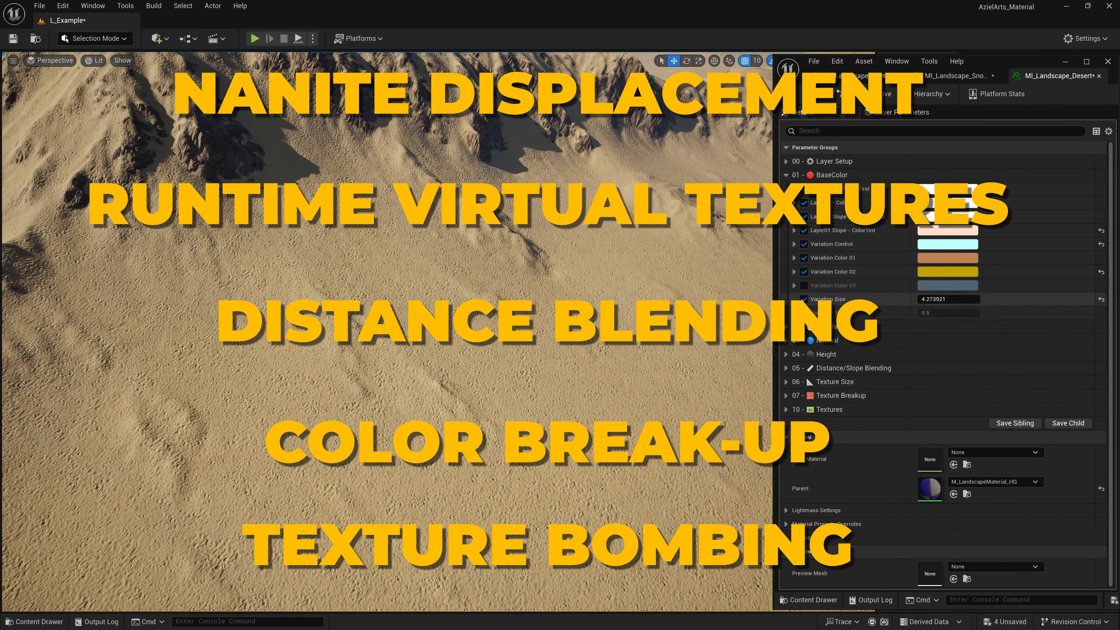
key("ctrl+z")
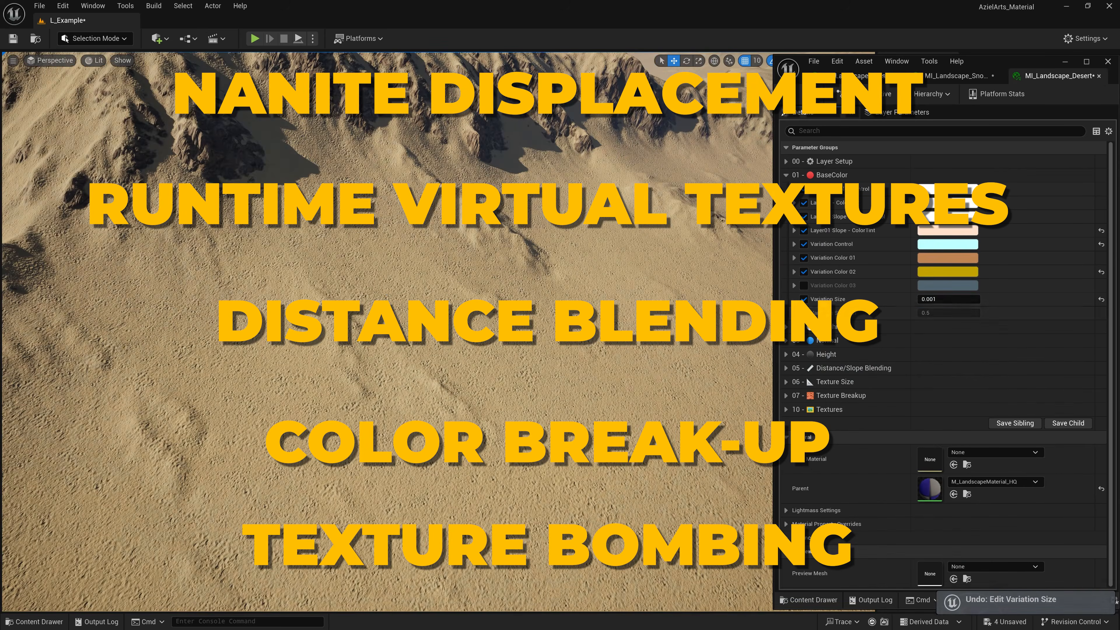
mouse_move(948, 313)
left_mouse_down()
mouse_move(986, 313)
mouse_move(968, 313)
left_mouse_up()
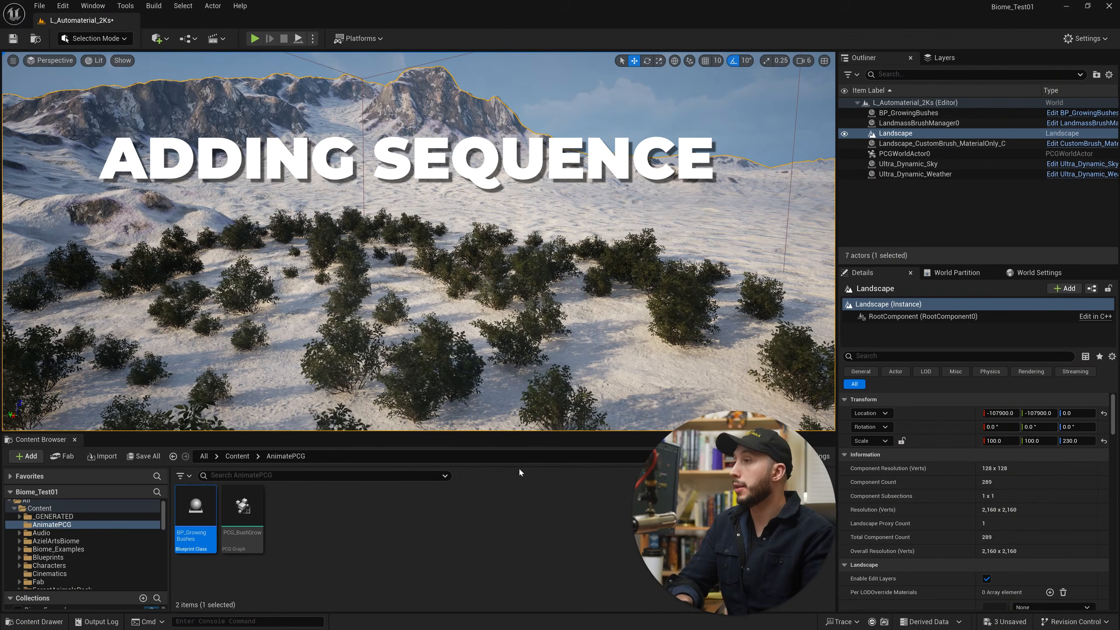
Create a Level Sequence named LS_BushGrow in the AnimatePCG folder and open it in Sequencer.
right_click(313, 533)
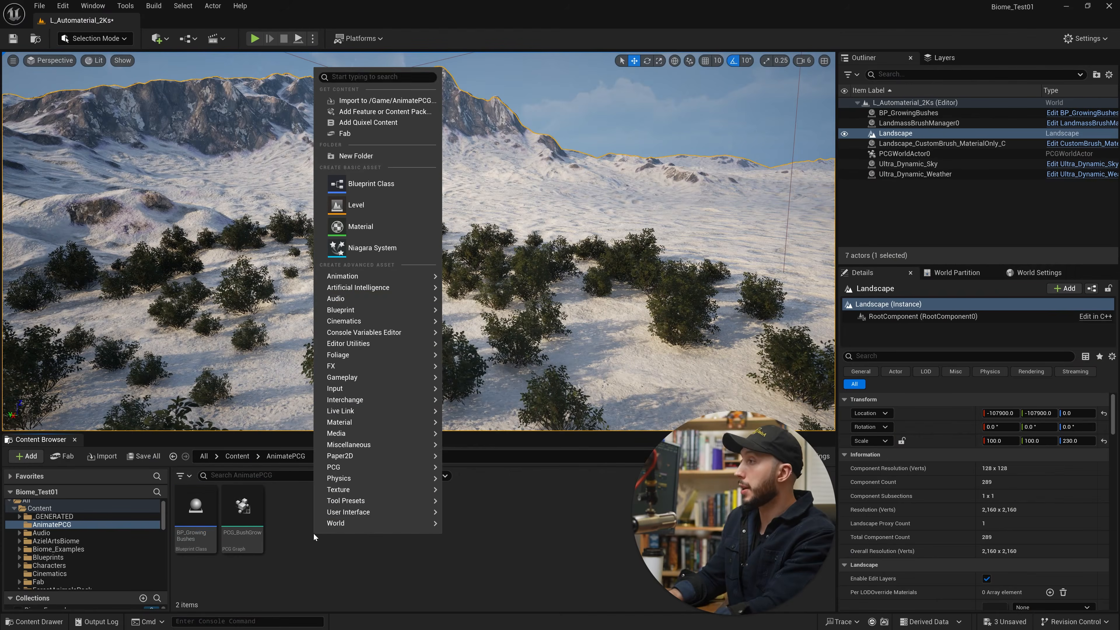
mouse_move(372, 325)
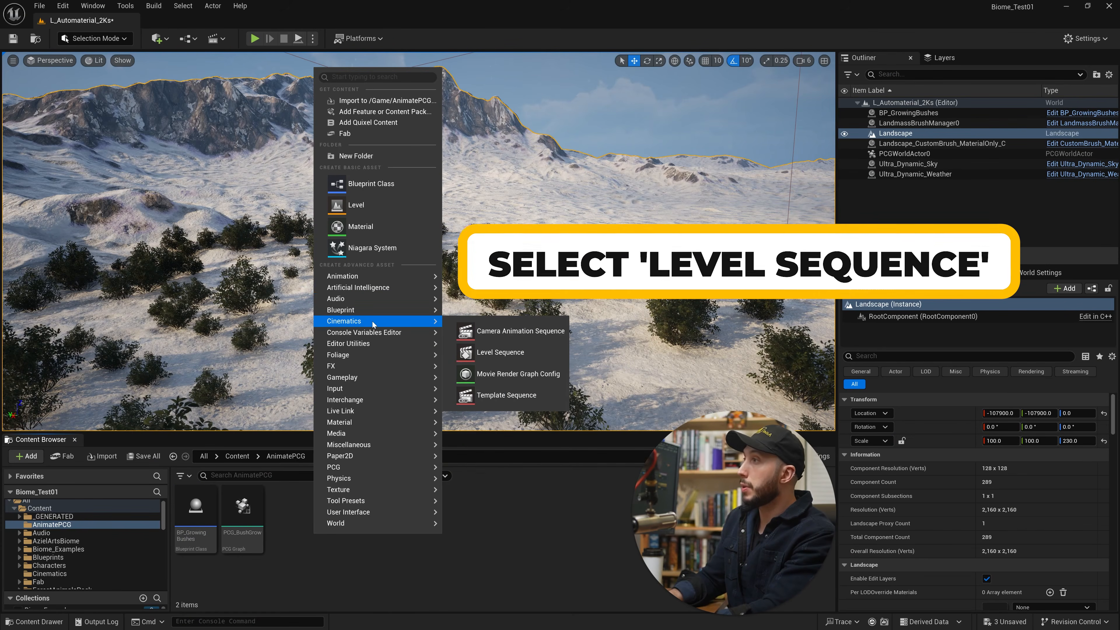
left_click(499, 352)
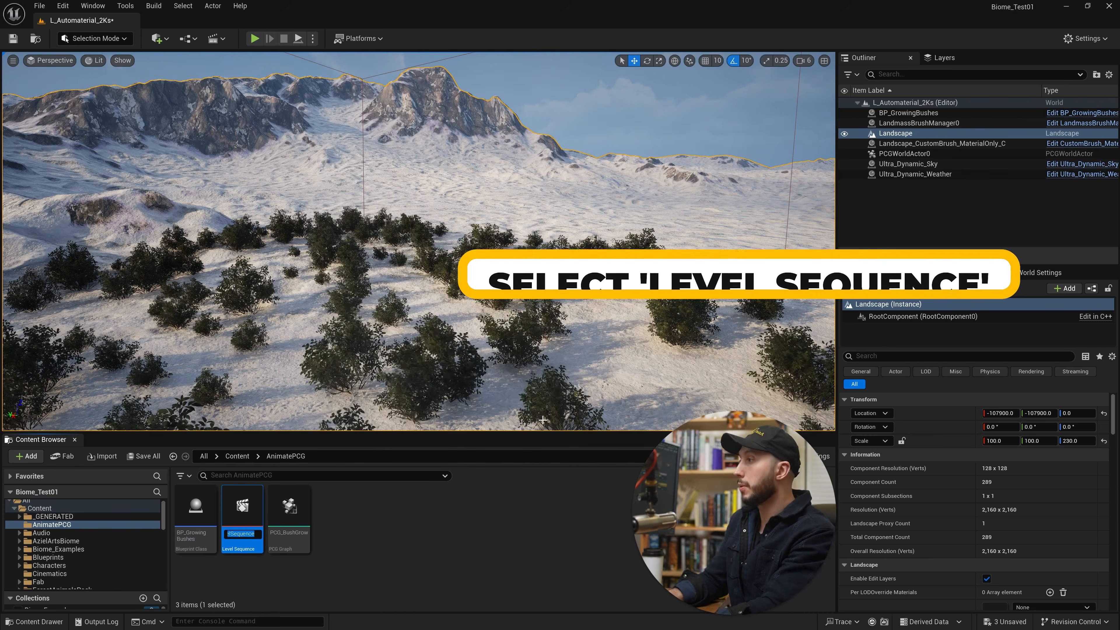
type("LS_")
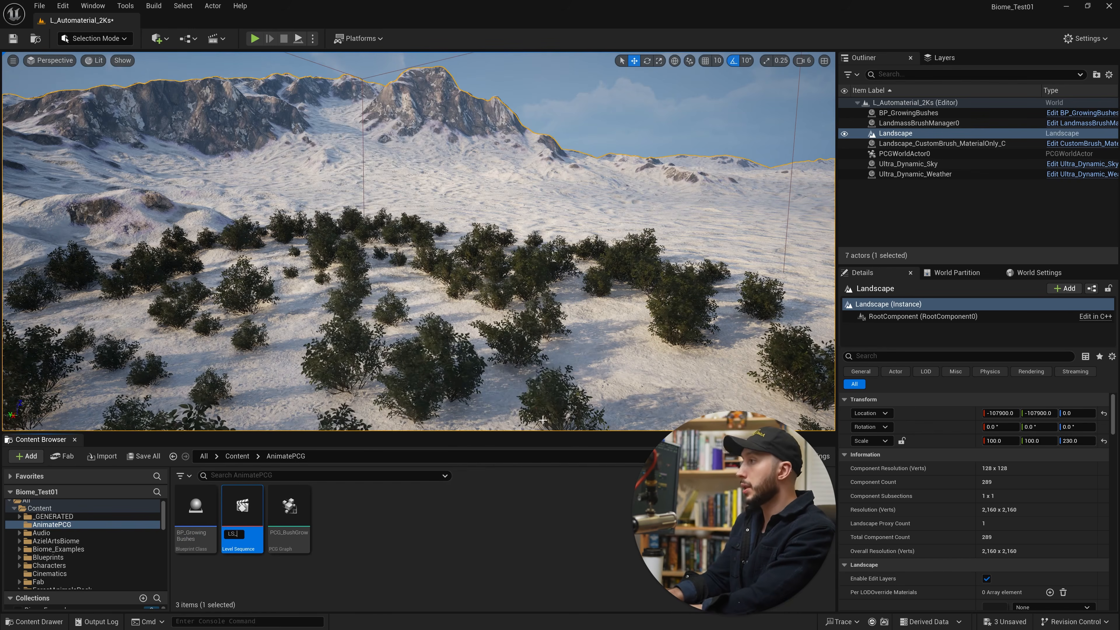
type("Bus")
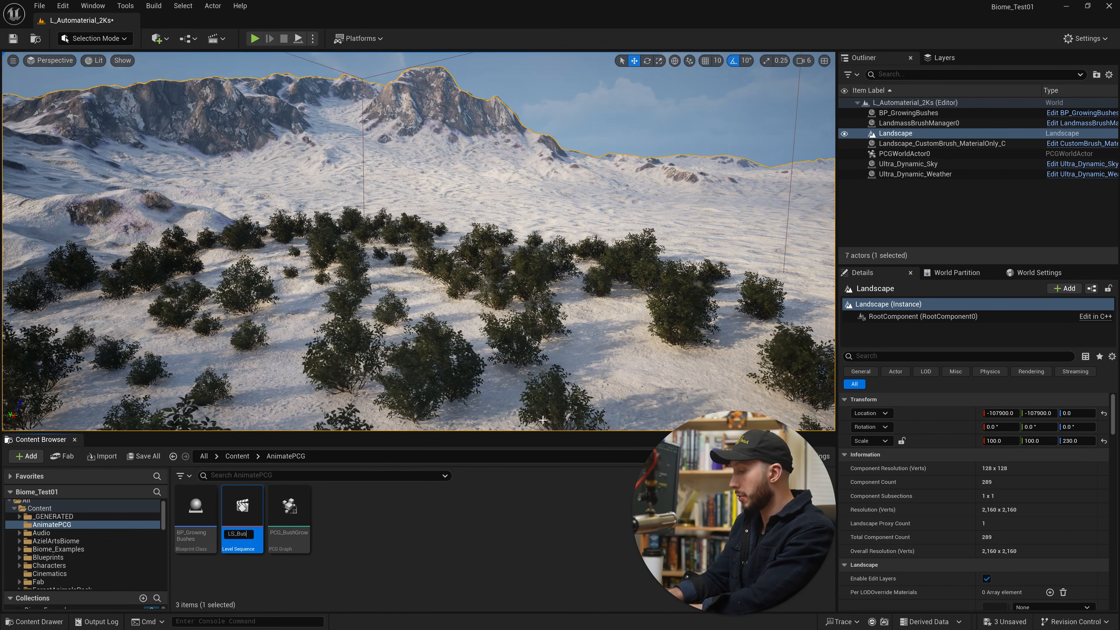
type("hGrow")
double_click(242, 514)
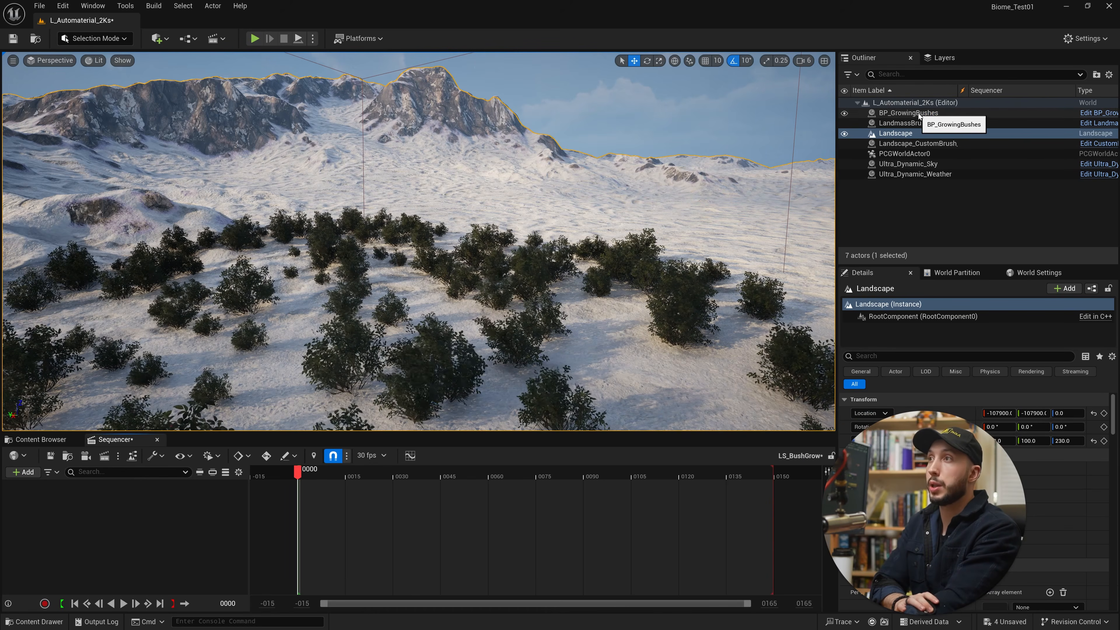
Add the BP_GrowingBushes actor to the LS_BushGrow sequence and give it a Bush Grow property track.
mouse_move(919, 116)
left_mouse_down()
mouse_move(213, 498)
mouse_move(167, 505)
left_mouse_up()
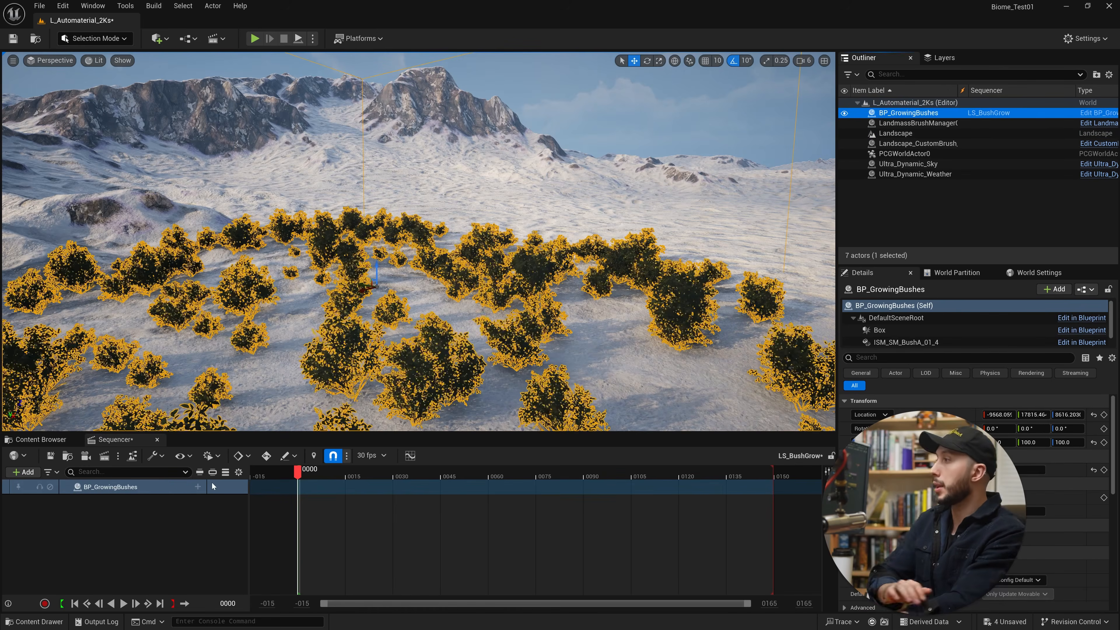
left_click(198, 487)
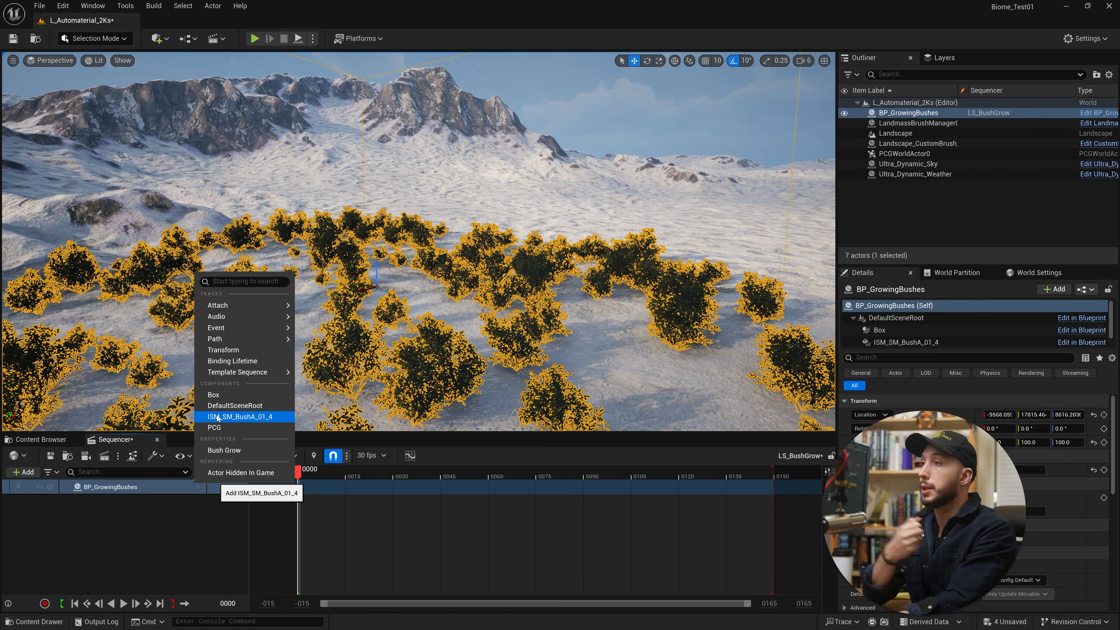
mouse_move(263, 344)
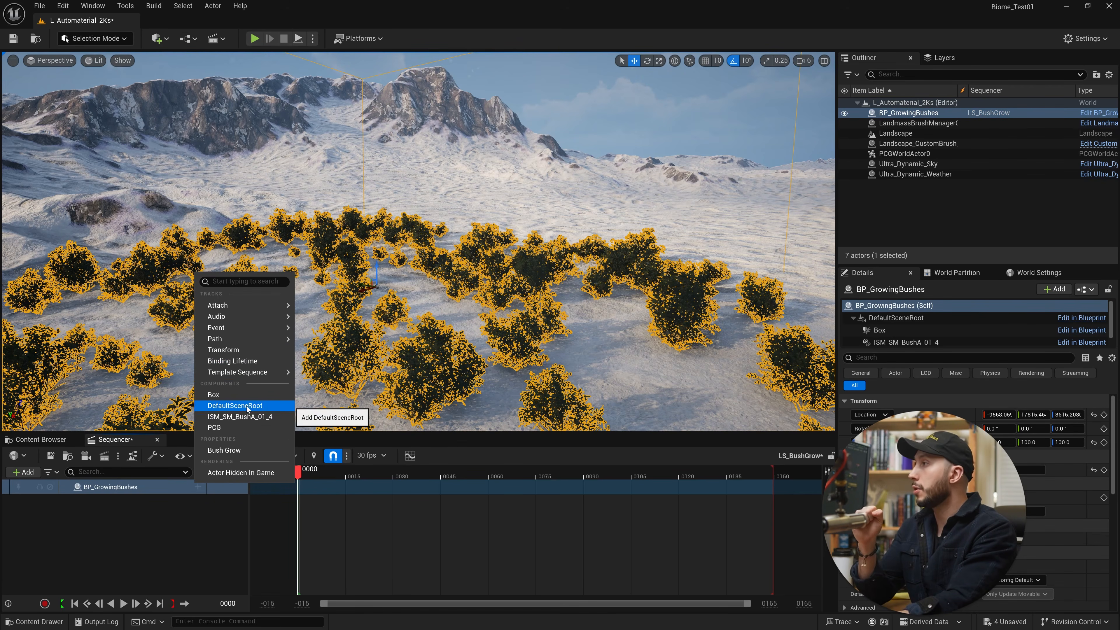
left_click(240, 451)
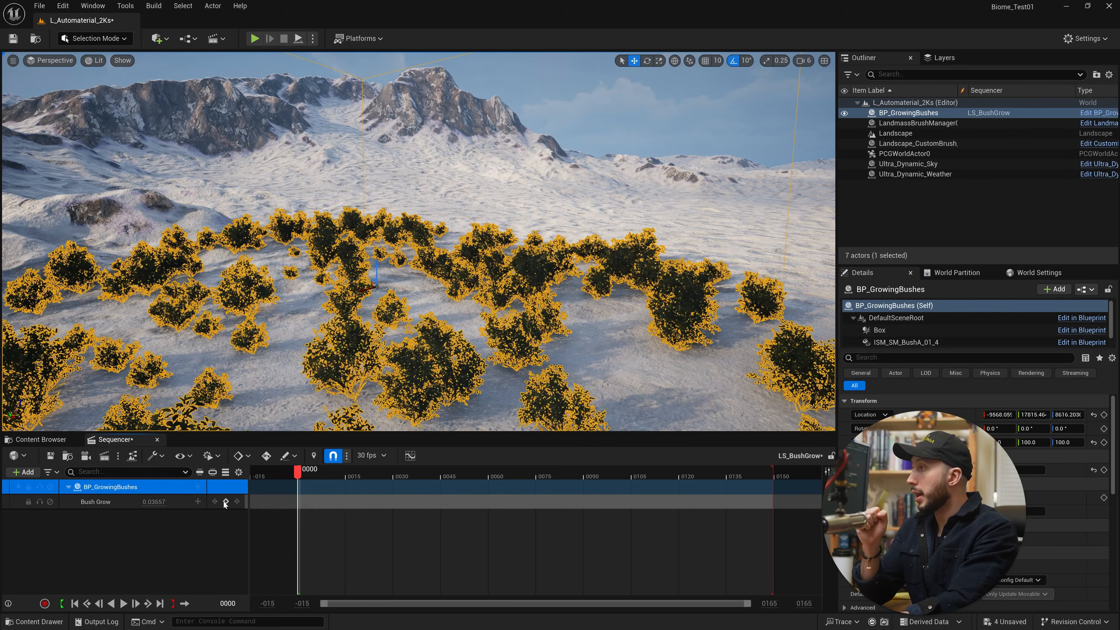
Set the Bush Grow track's value to 0 and add a key for it at frame 0.
left_click(154, 502)
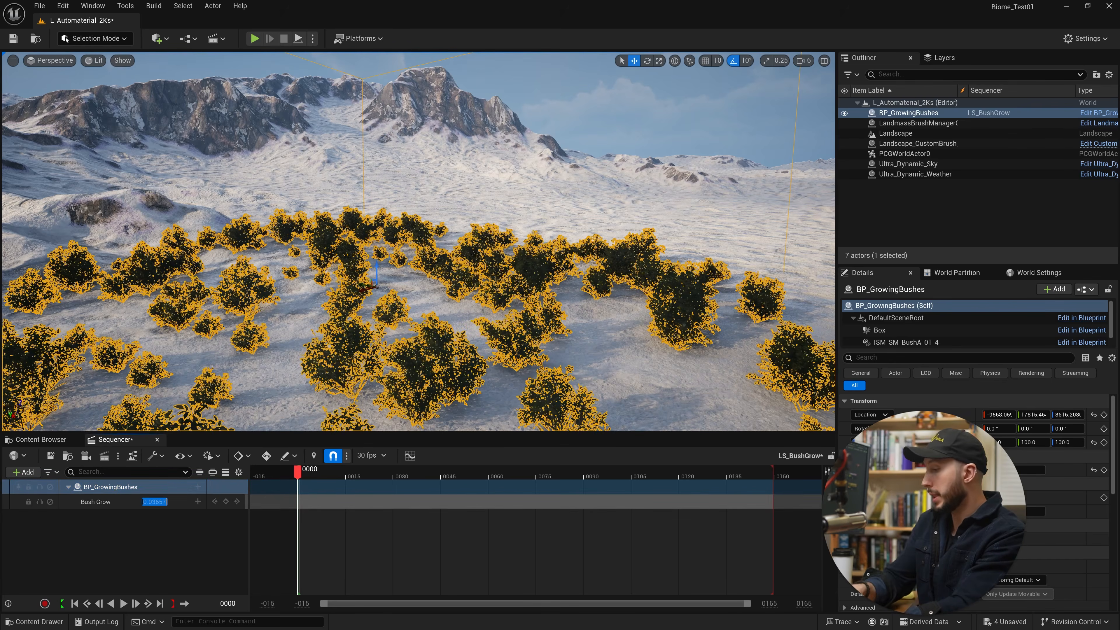
type("0")
key("Return")
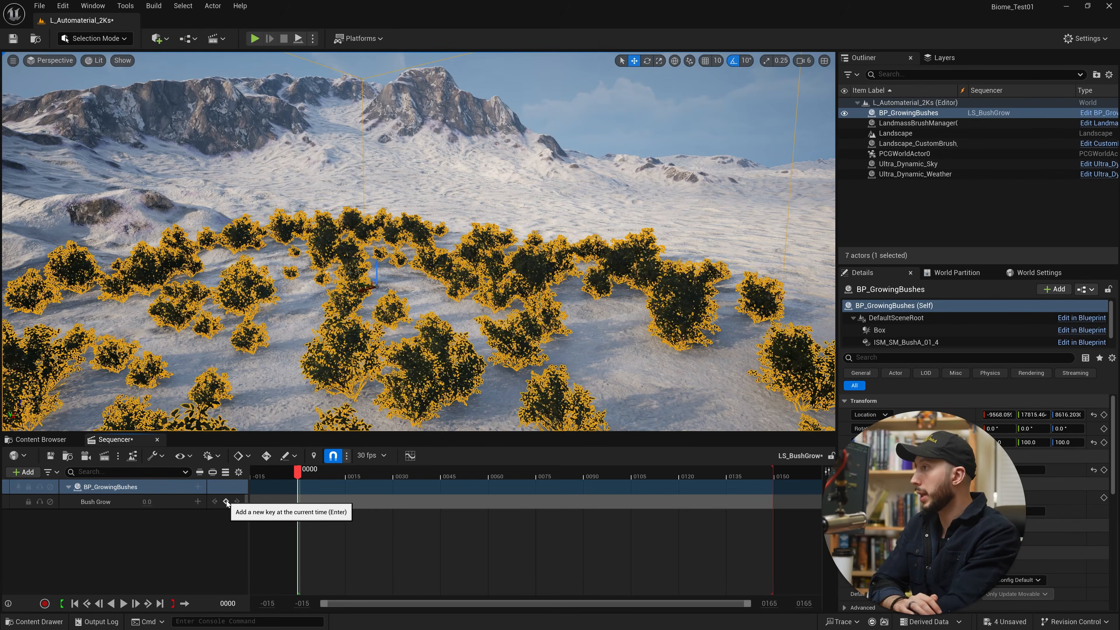
left_click(226, 501)
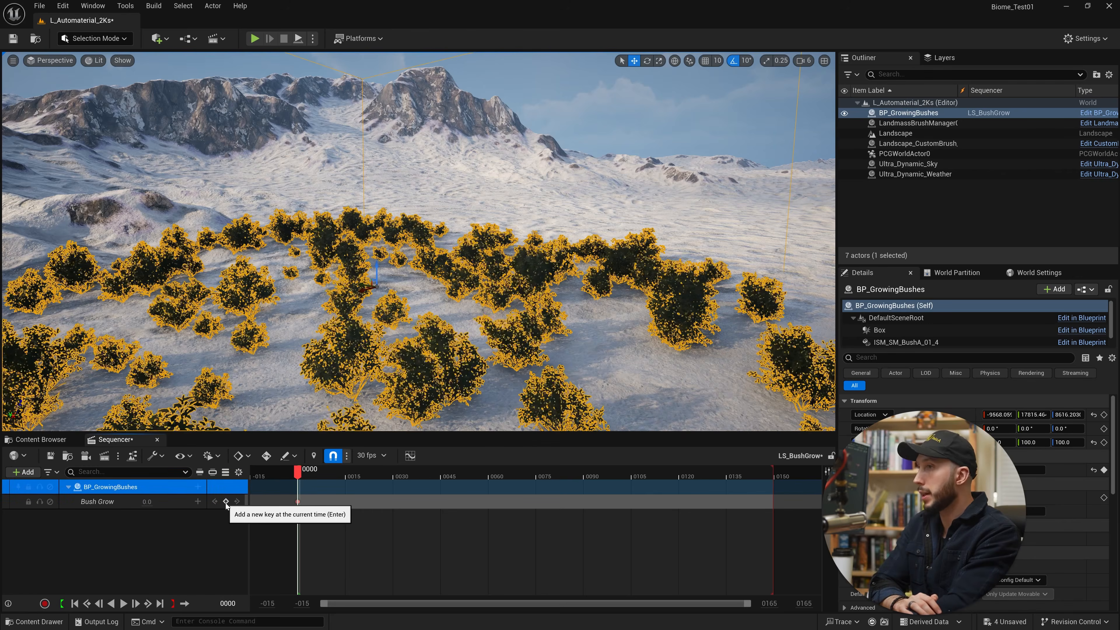
Set the Bush Grow track's end value and key it at frame 148, then scrub the sequence to check it.
left_click_drag(300, 474, 528, 487)
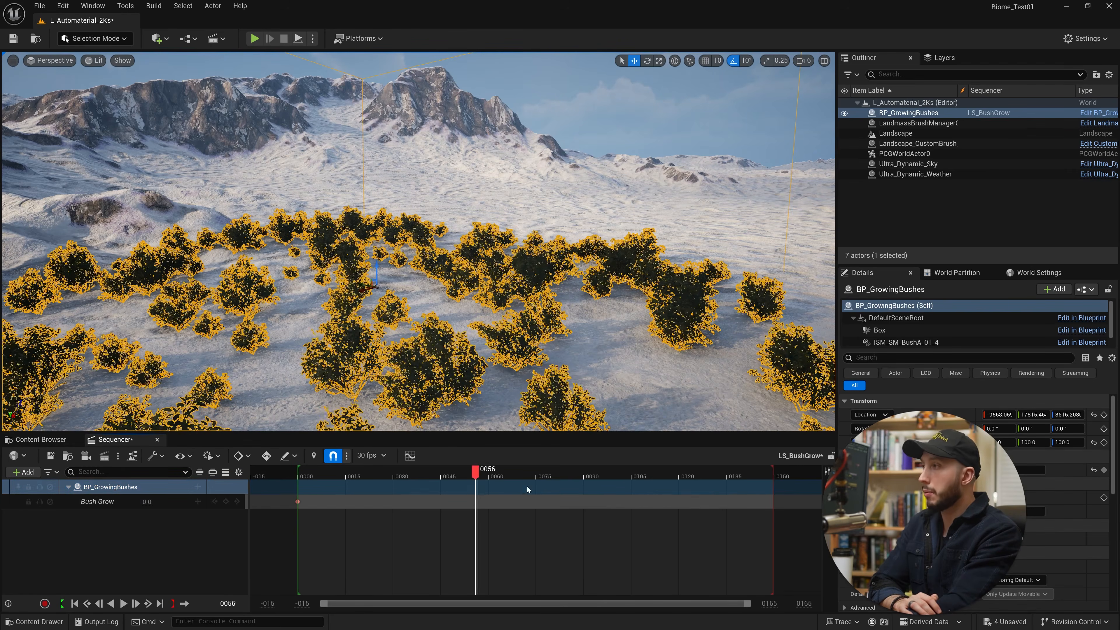
left_click_drag(776, 482, 770, 484)
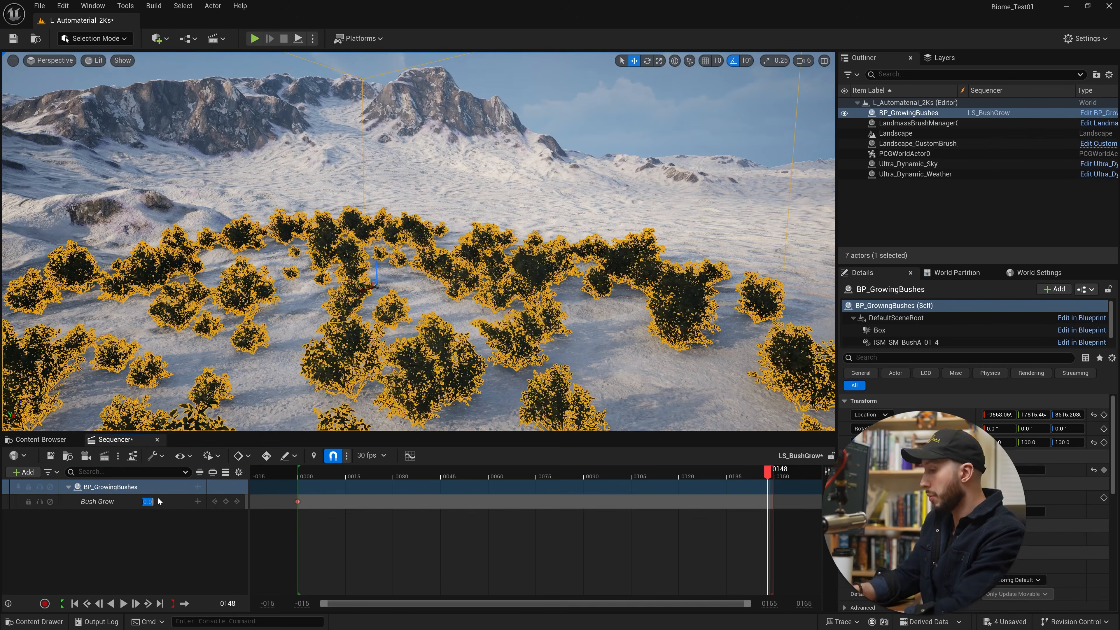
key("Return")
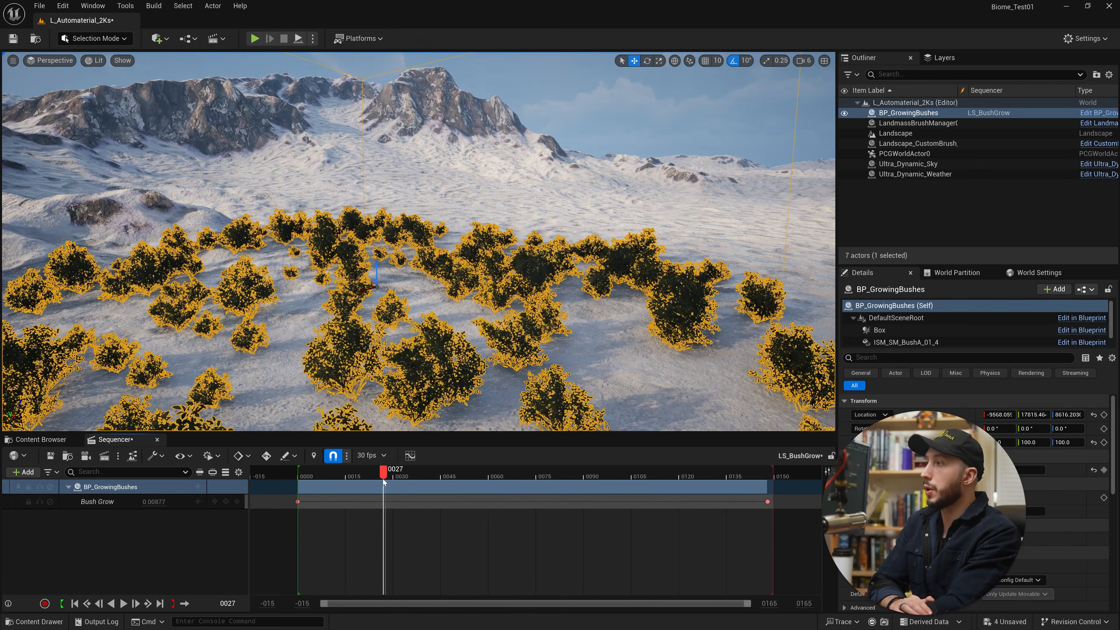
left_click_drag(338, 494, 434, 492)
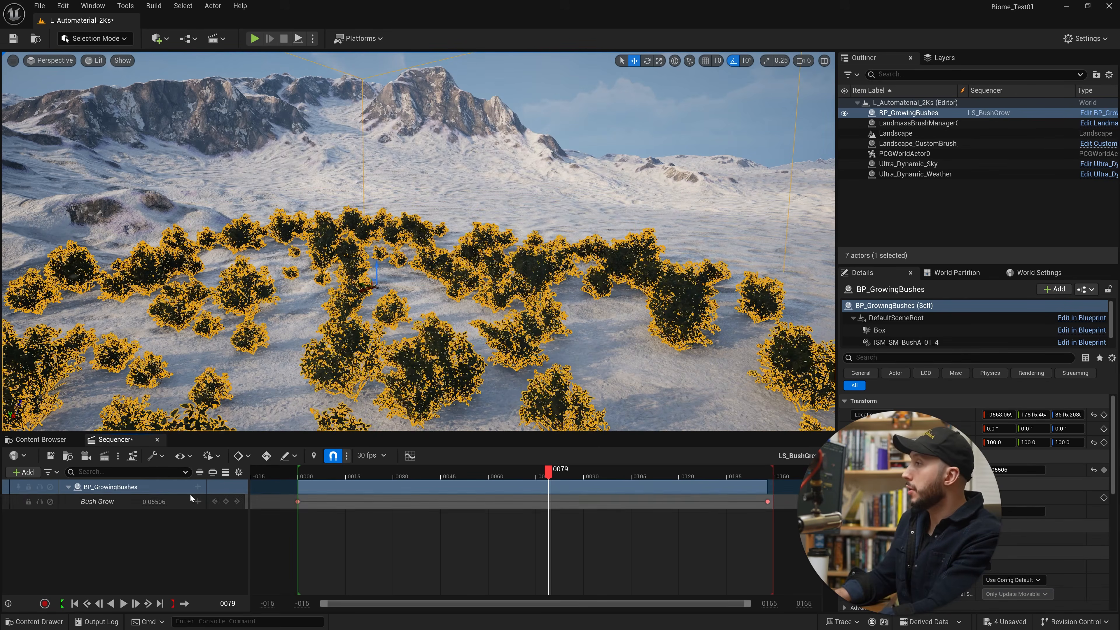
Add an Event Repeater track to BP_GrowingBushes and extend its section's start to frame 0.
left_click(198, 487)
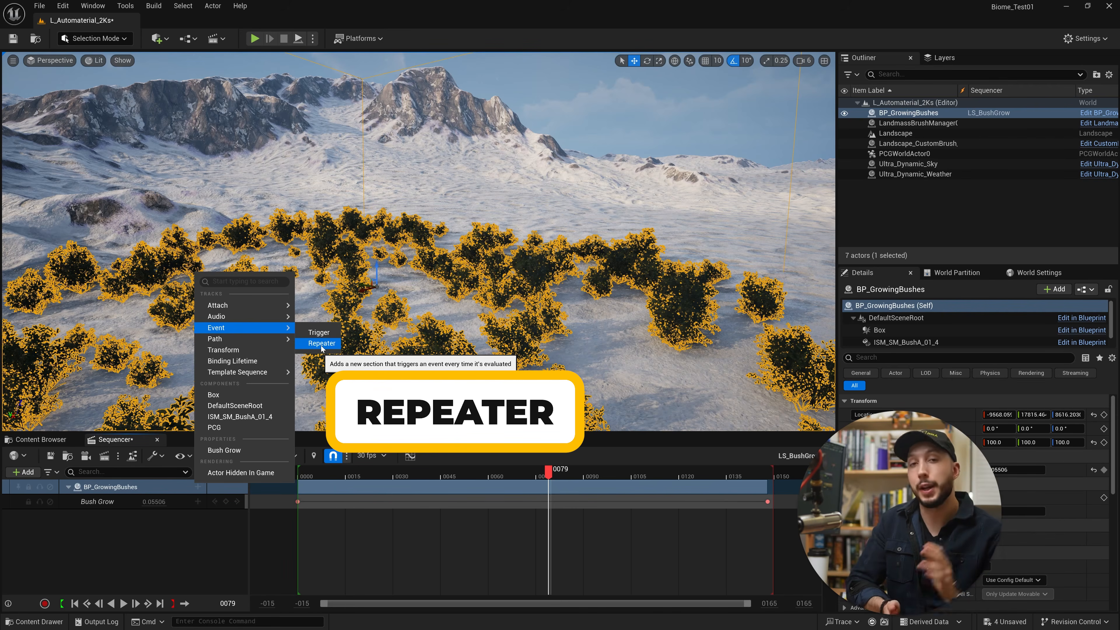
left_click(321, 344)
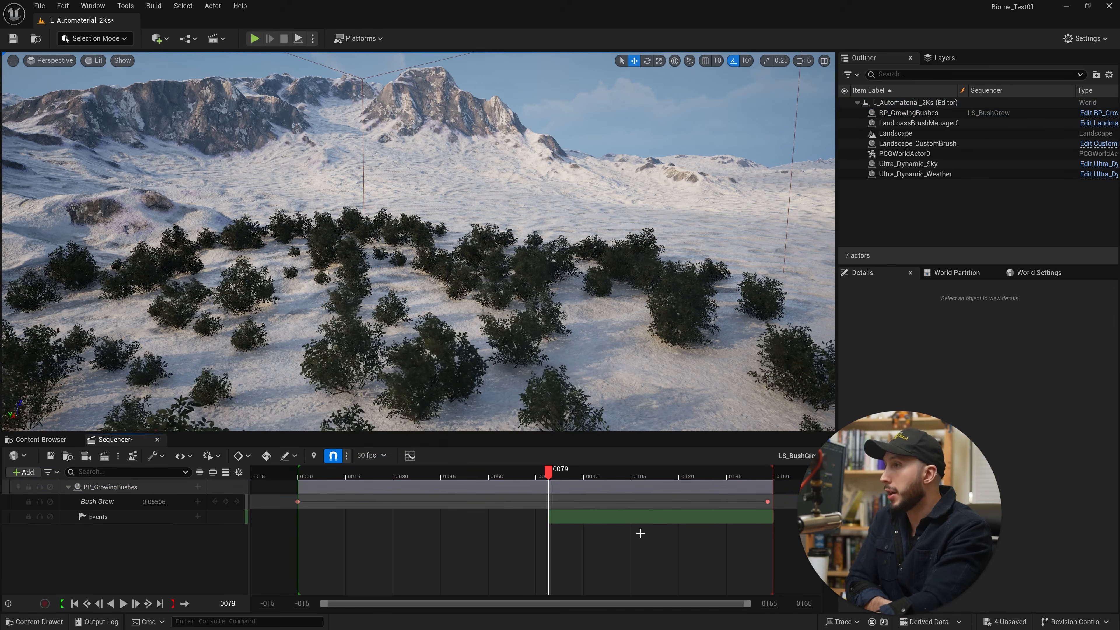
left_click_drag(552, 525, 524, 519)
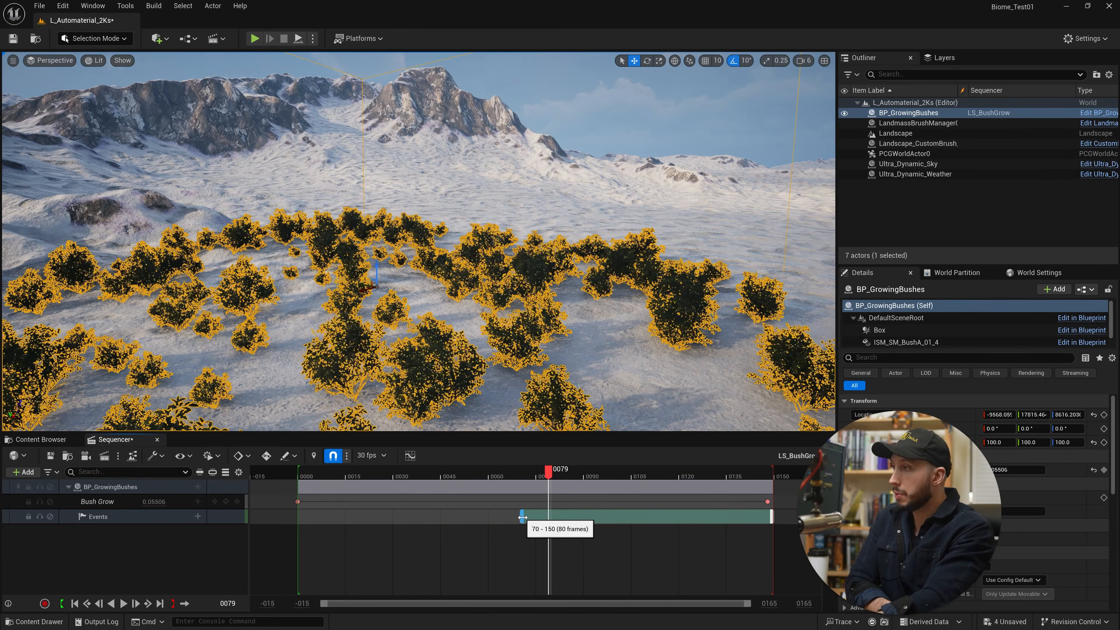
left_click_drag(524, 519, 299, 518)
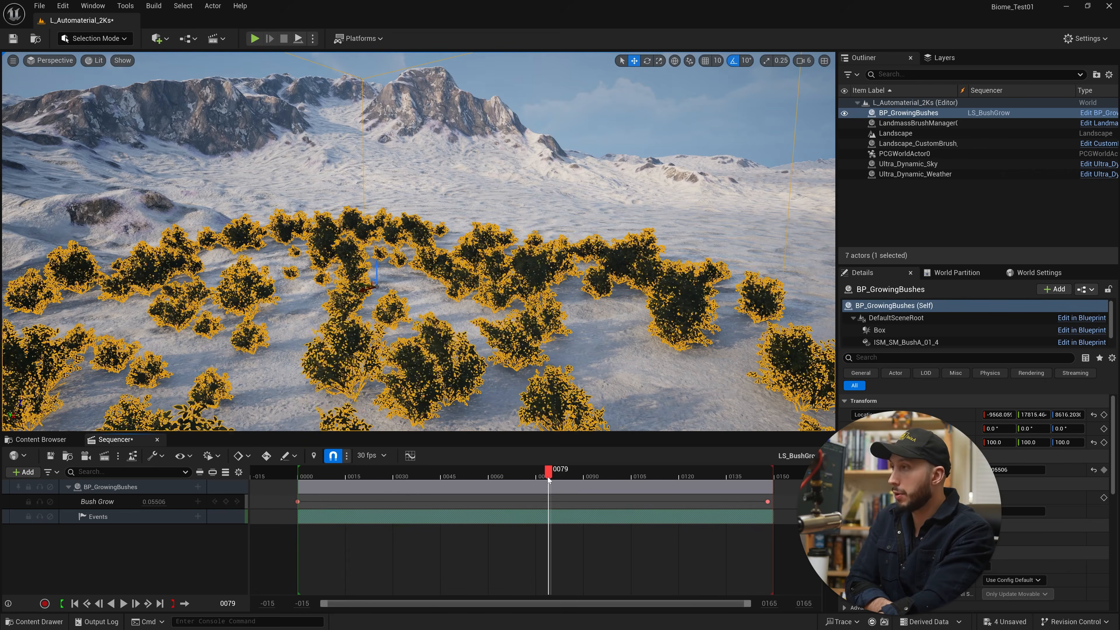
left_click(372, 476)
left_click_drag(374, 477, 463, 477)
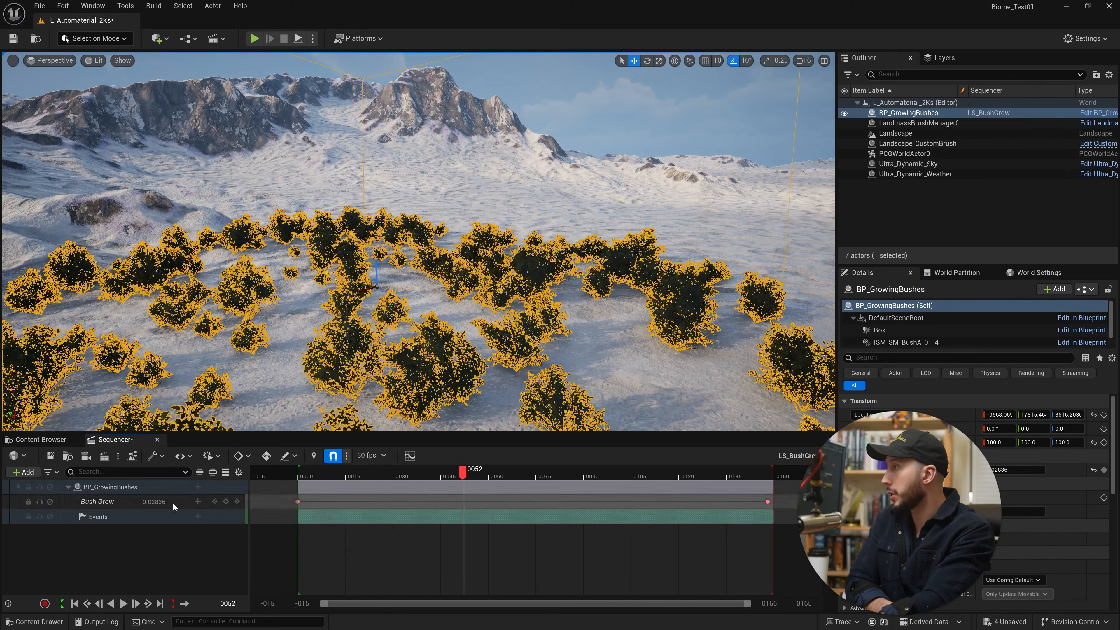
Create a new endpoint for the event section spanning frames 0 to 150 and enlarge its director blueprint window.
left_click(378, 520)
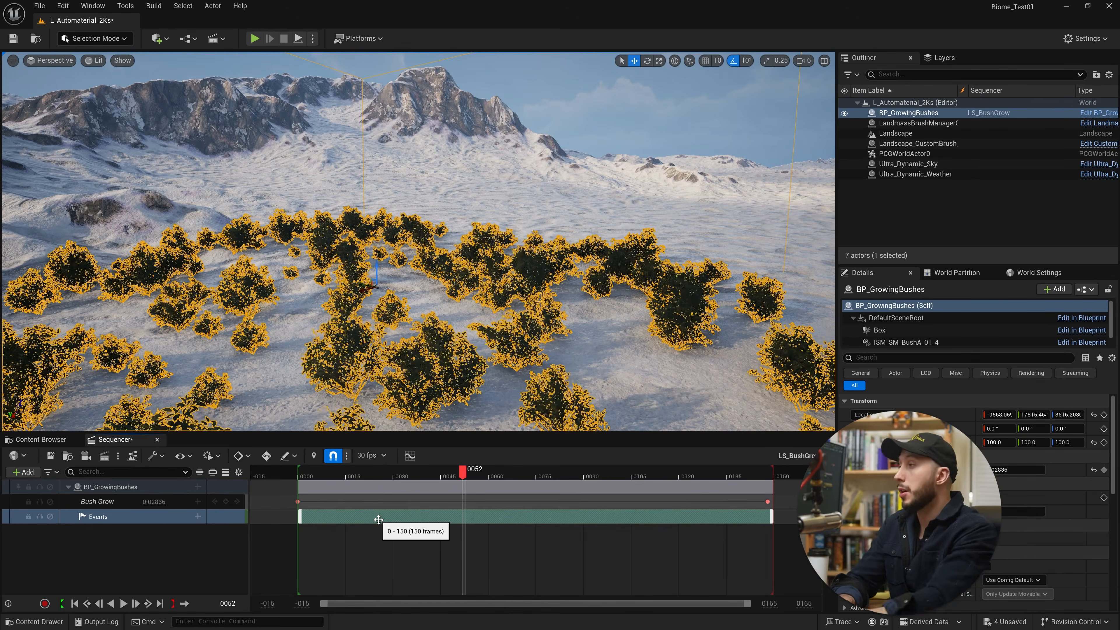
right_click(391, 520)
mouse_move(476, 378)
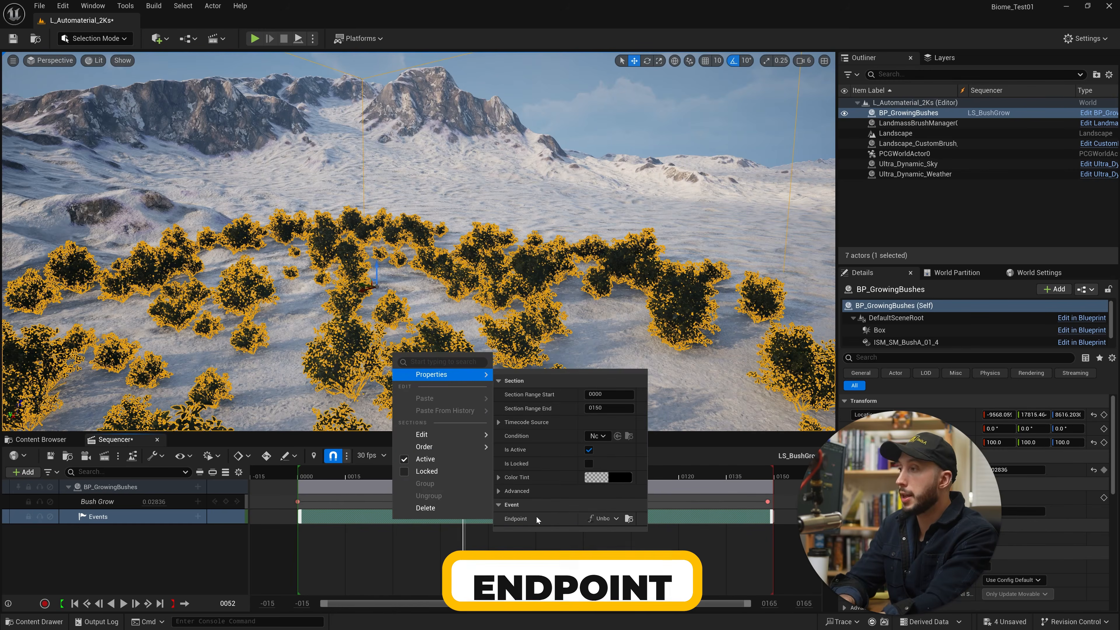
left_click(619, 520)
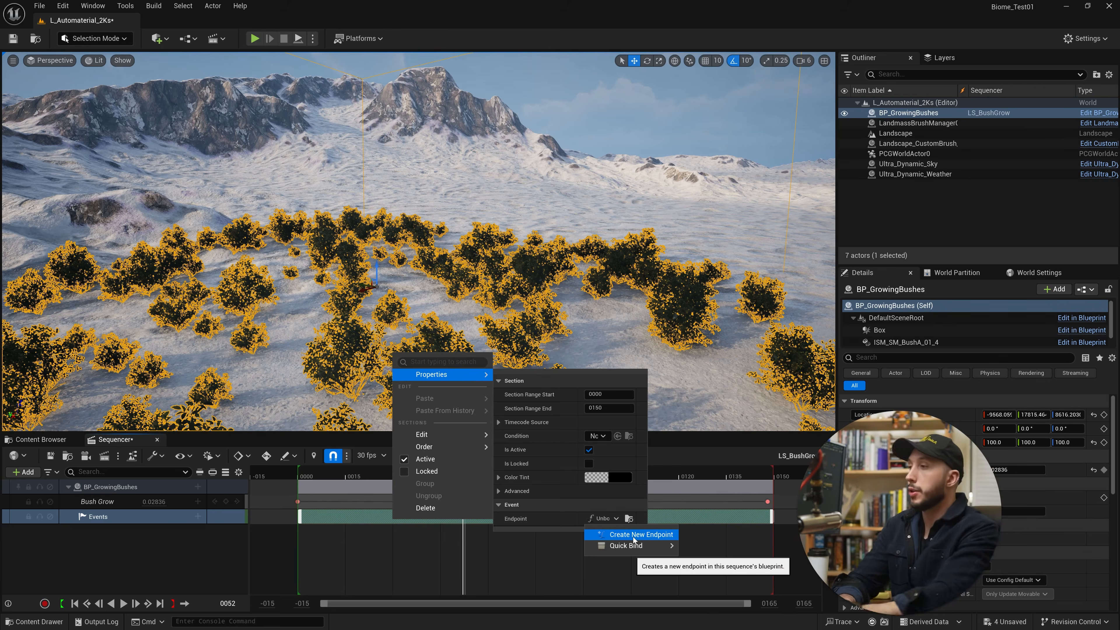
left_click(633, 535)
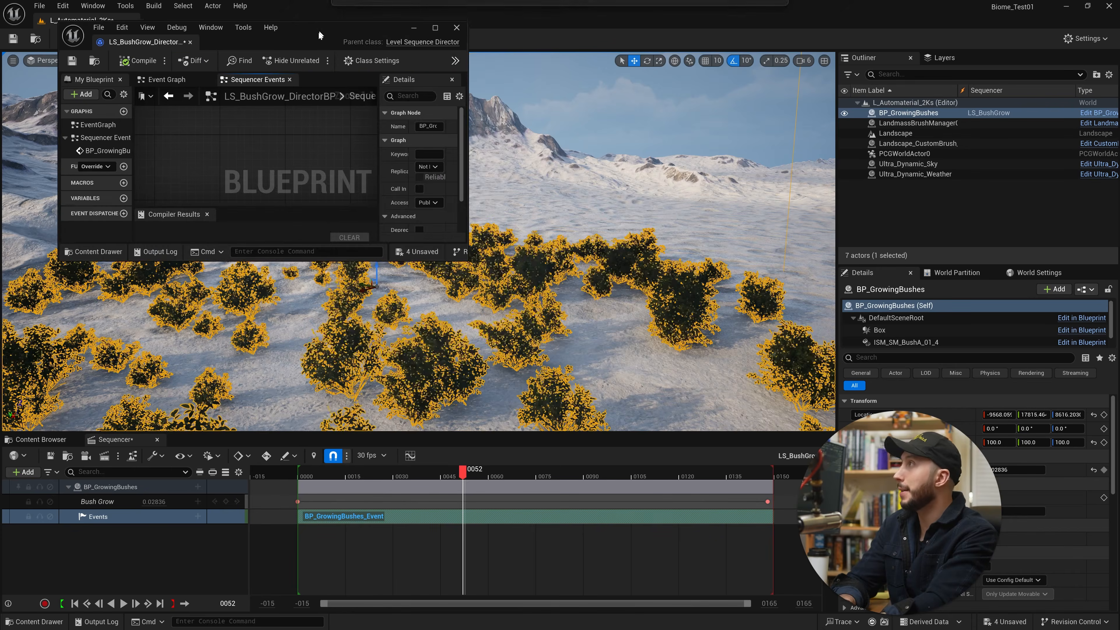
left_click_drag(469, 261, 953, 596)
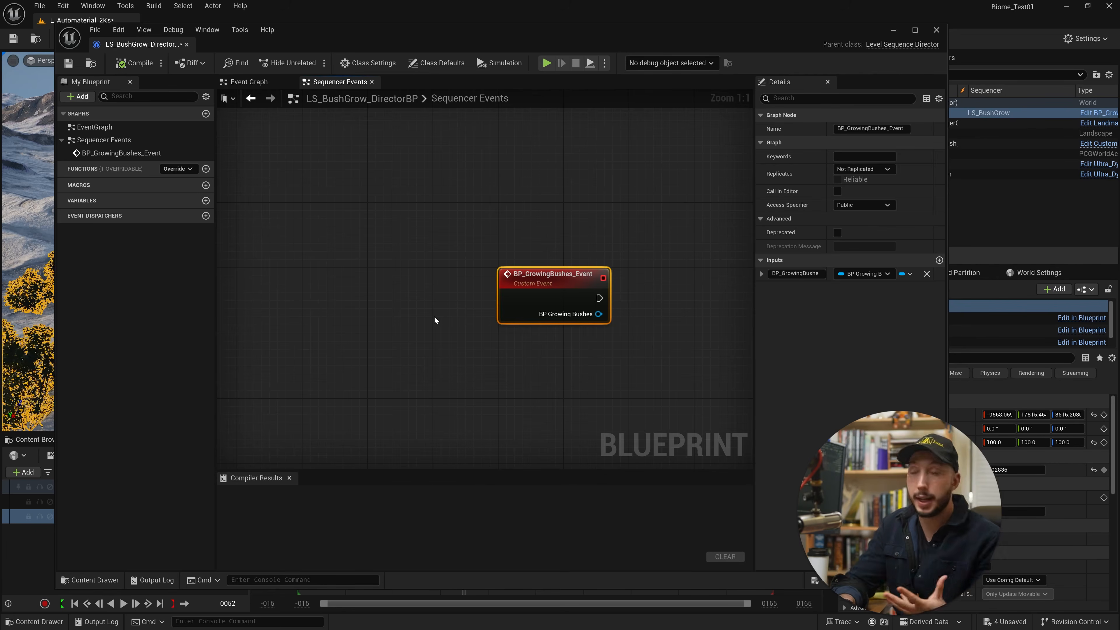
Add a Get PCG node to the event's BP Growing Bushes output in the Sequencer Events graph.
left_click_drag(561, 294, 521, 293)
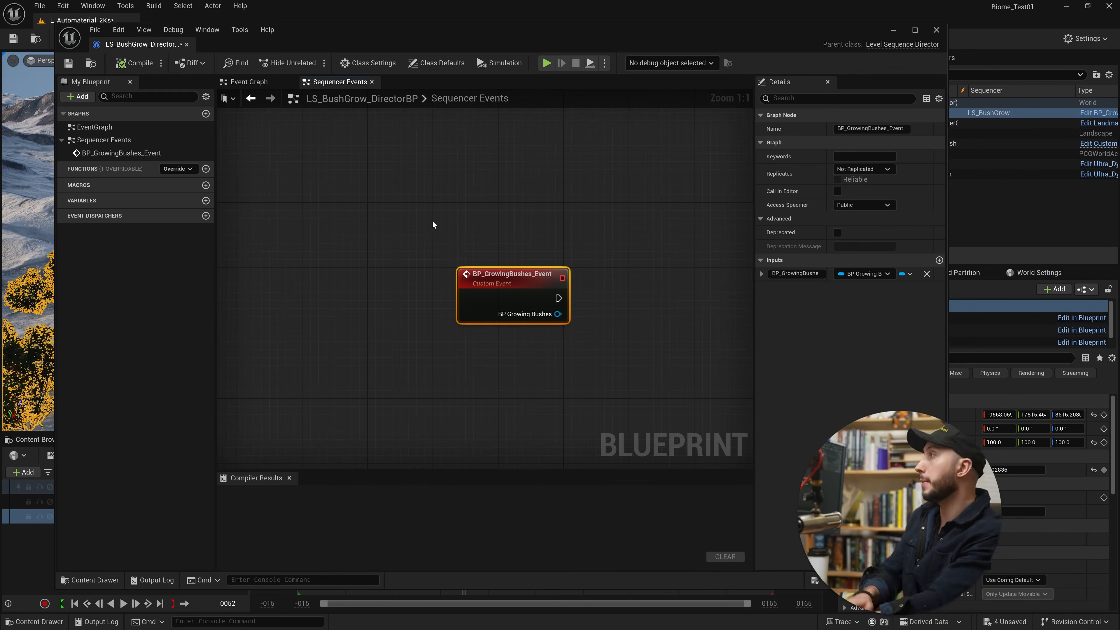
left_click_drag(558, 314, 610, 316)
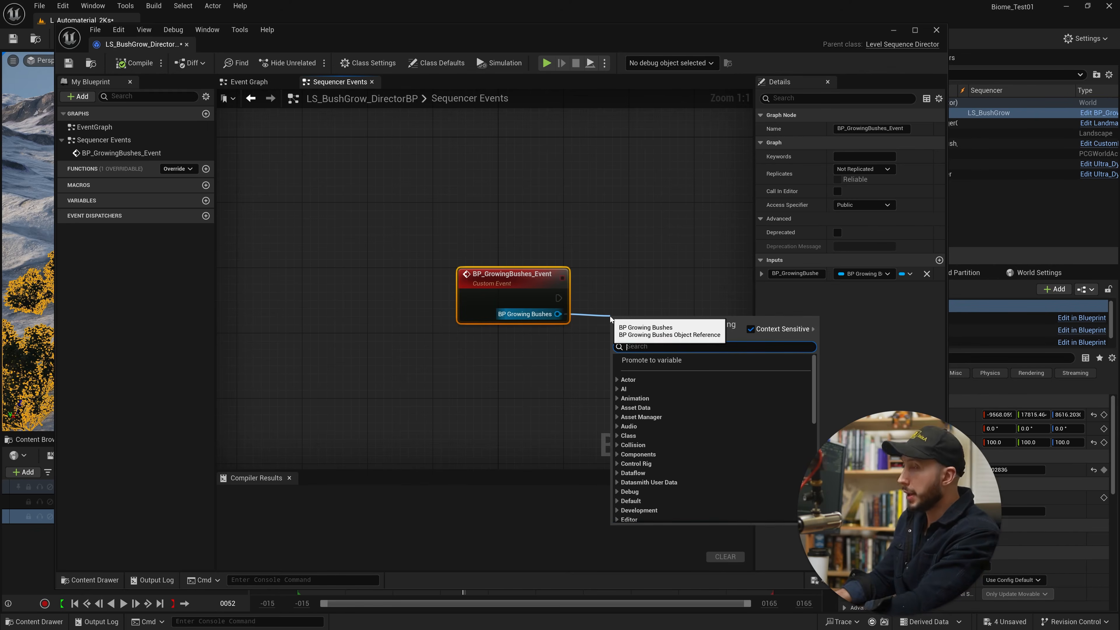
type("get pcg")
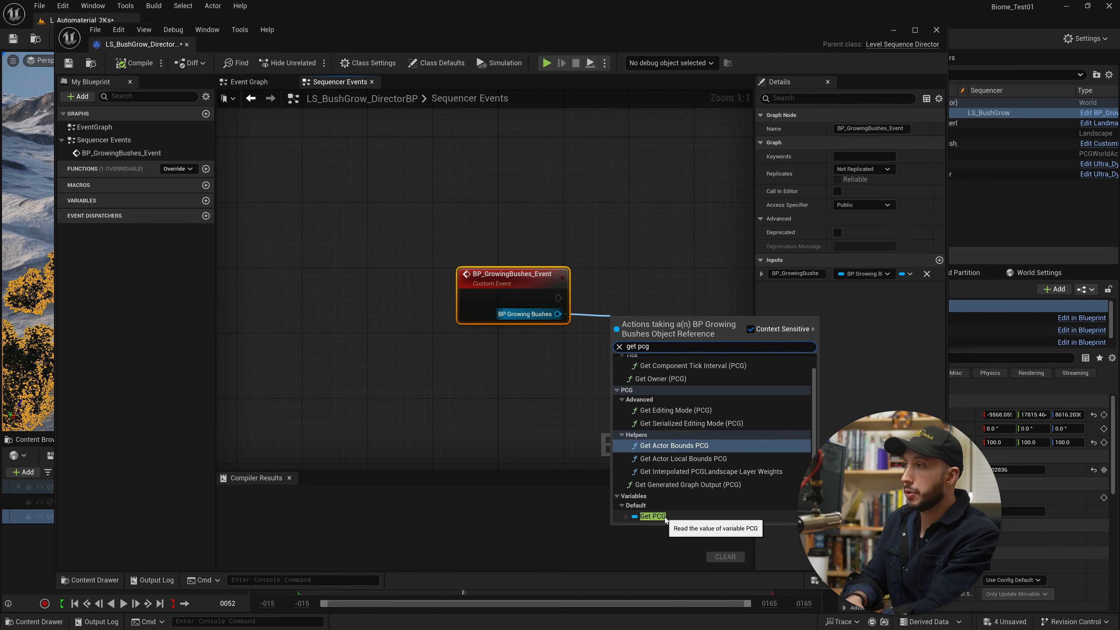
left_click(653, 516)
right_click_drag(665, 490, 427, 501)
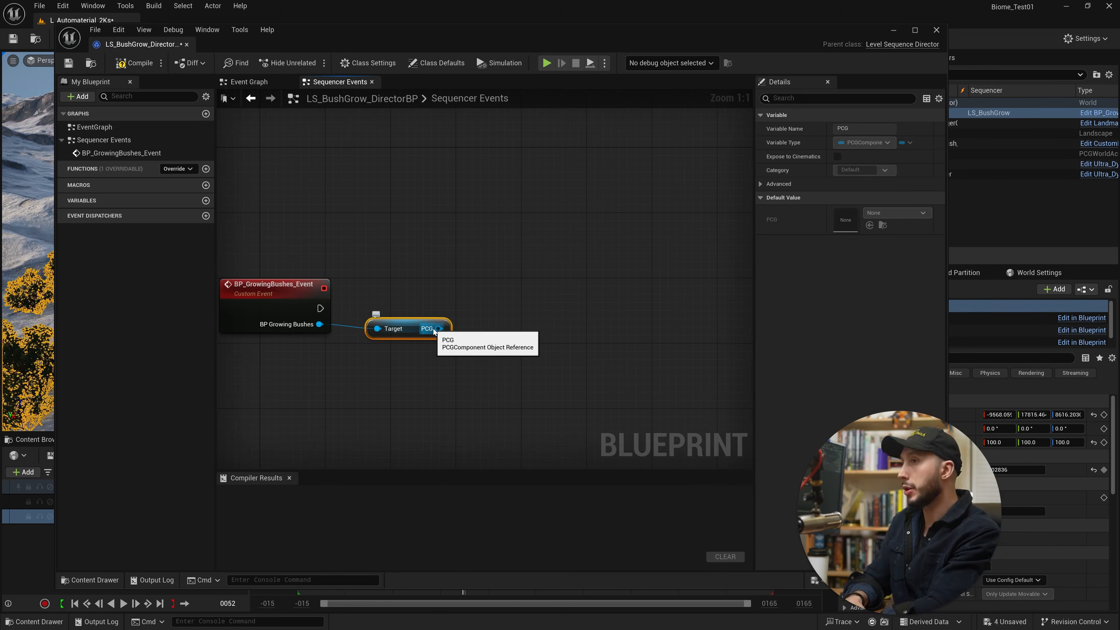
Feed PCG into a Notify Properties Changed from Blueprint node, connect it to the event's execution output, and compile the director blueprint.
left_click_drag(437, 329, 494, 307)
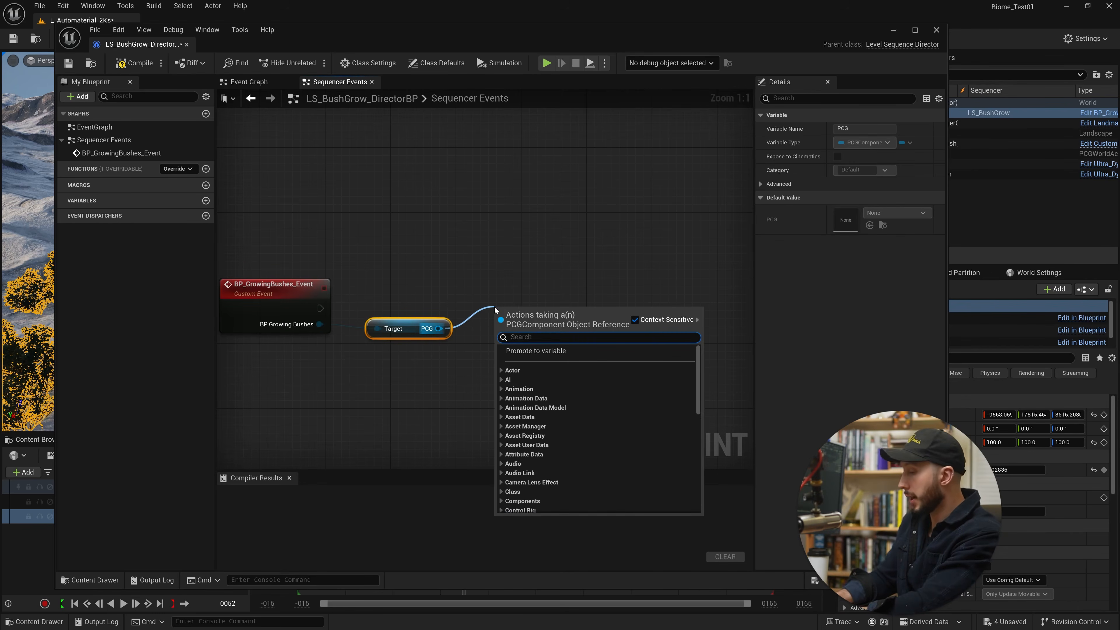
type("notify")
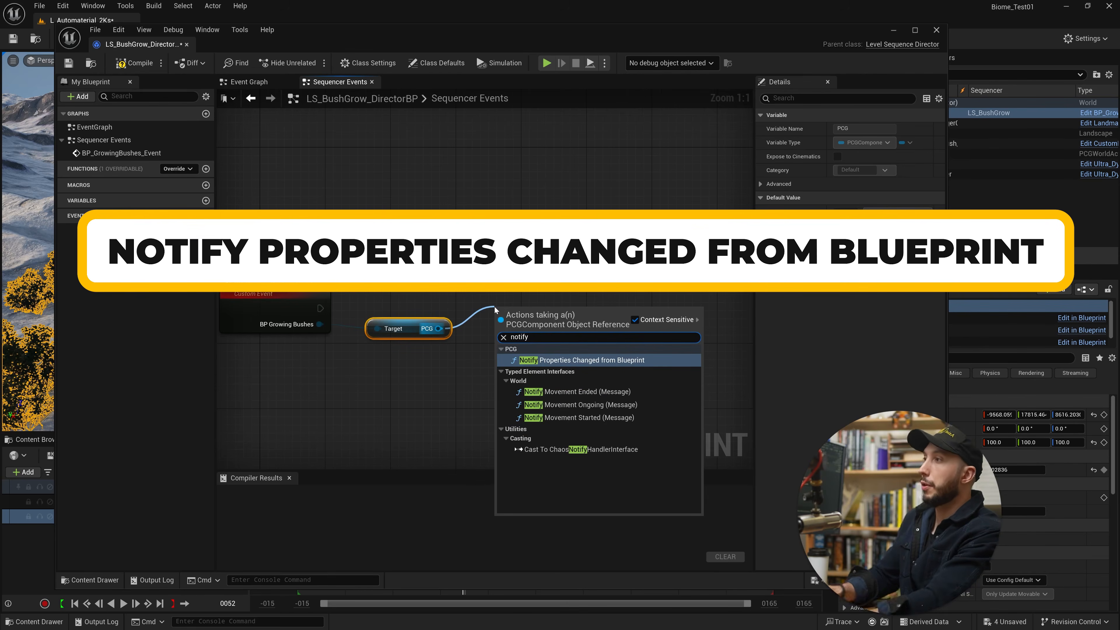
left_click(619, 360)
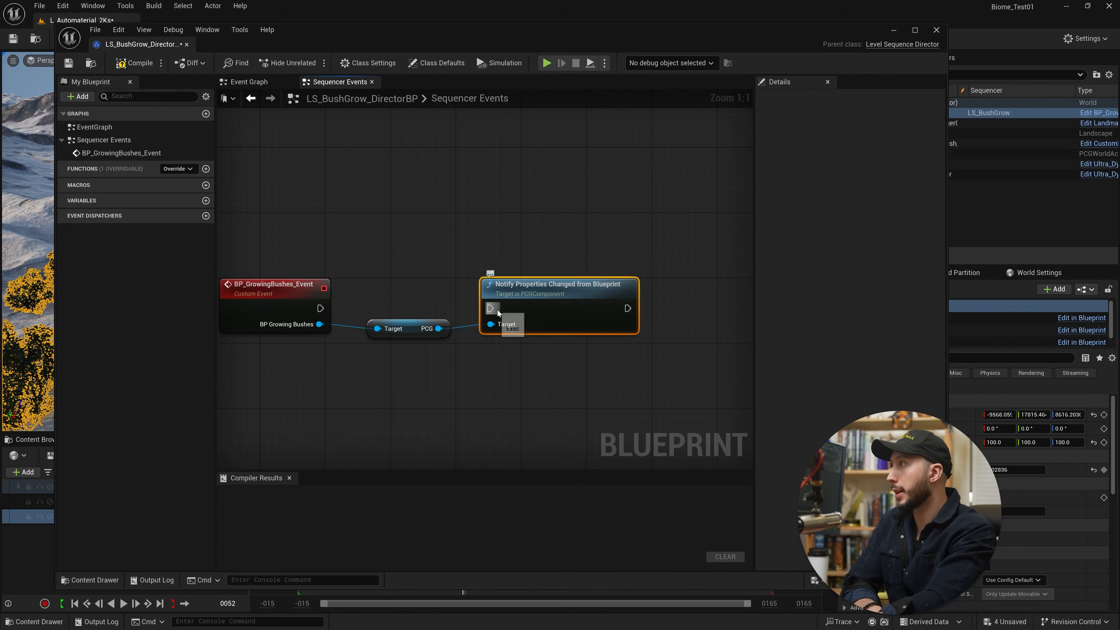
left_click_drag(490, 308, 321, 308)
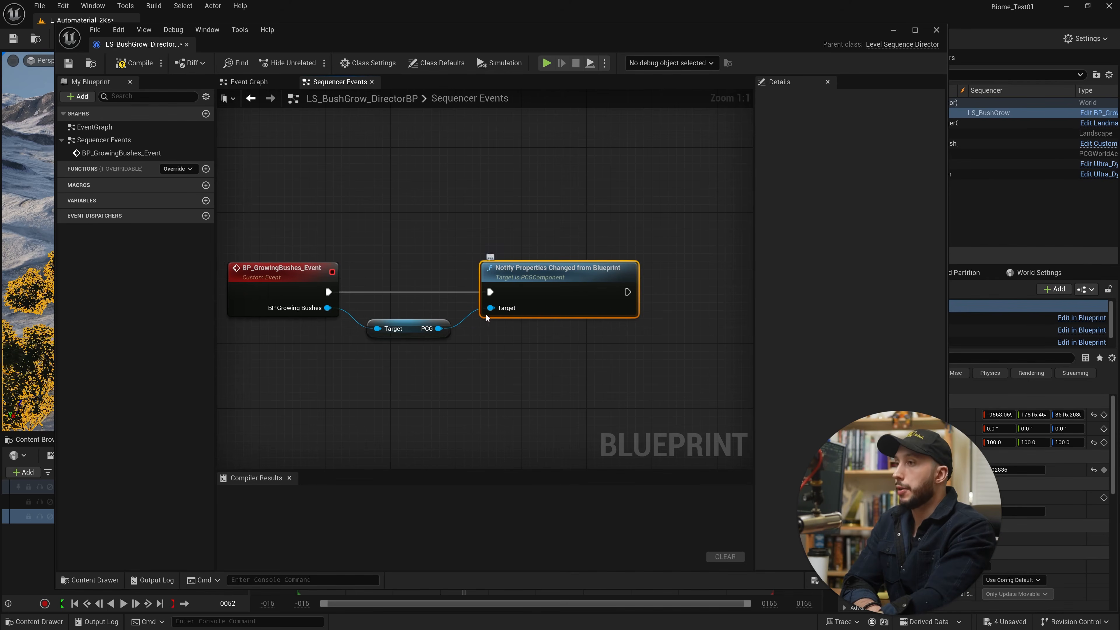
left_click(404, 325)
left_click(159, 63)
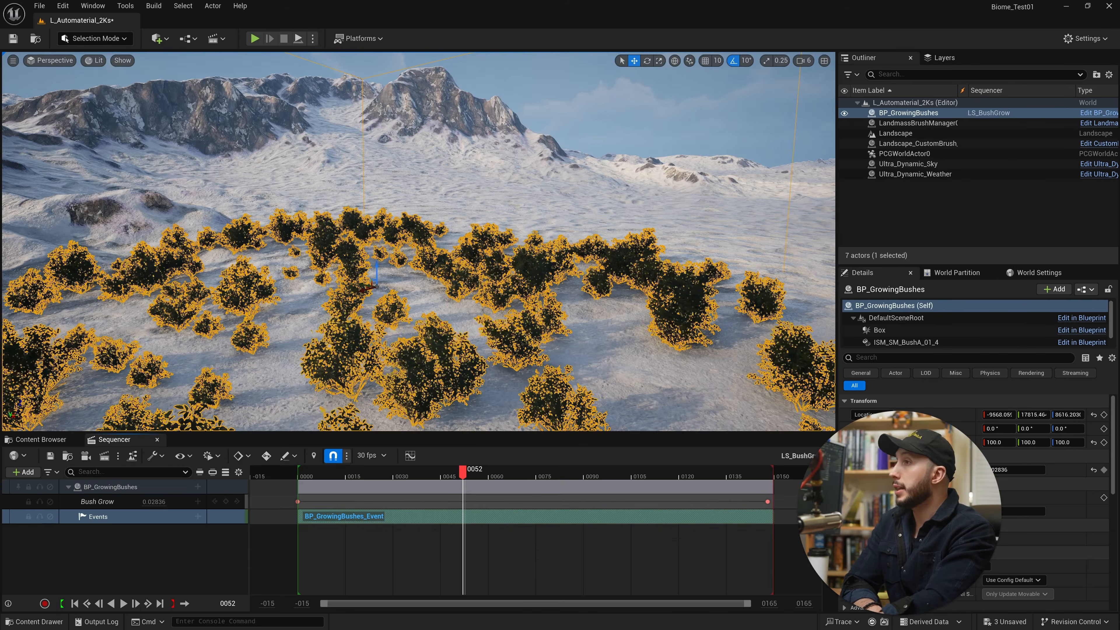
Simulate the level while scrubbing the sequence, then stop the simulation and scrub again to compare the bushes' growth.
left_click(313, 38)
left_click(354, 142)
left_click_drag(463, 474, 432, 476)
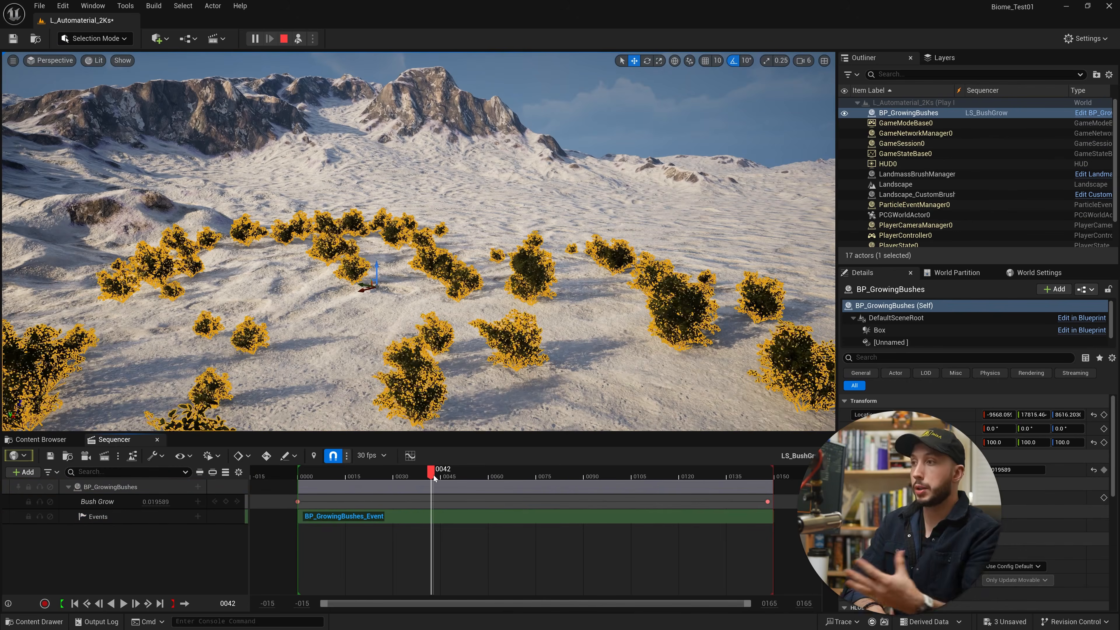
left_click(284, 39)
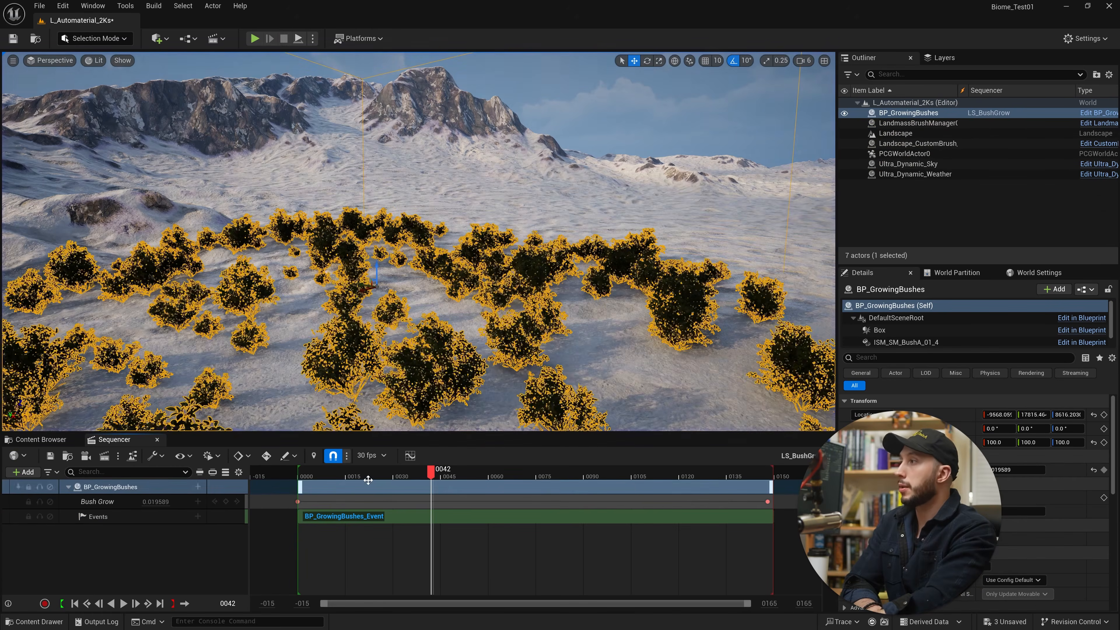
left_click_drag(432, 474, 406, 474)
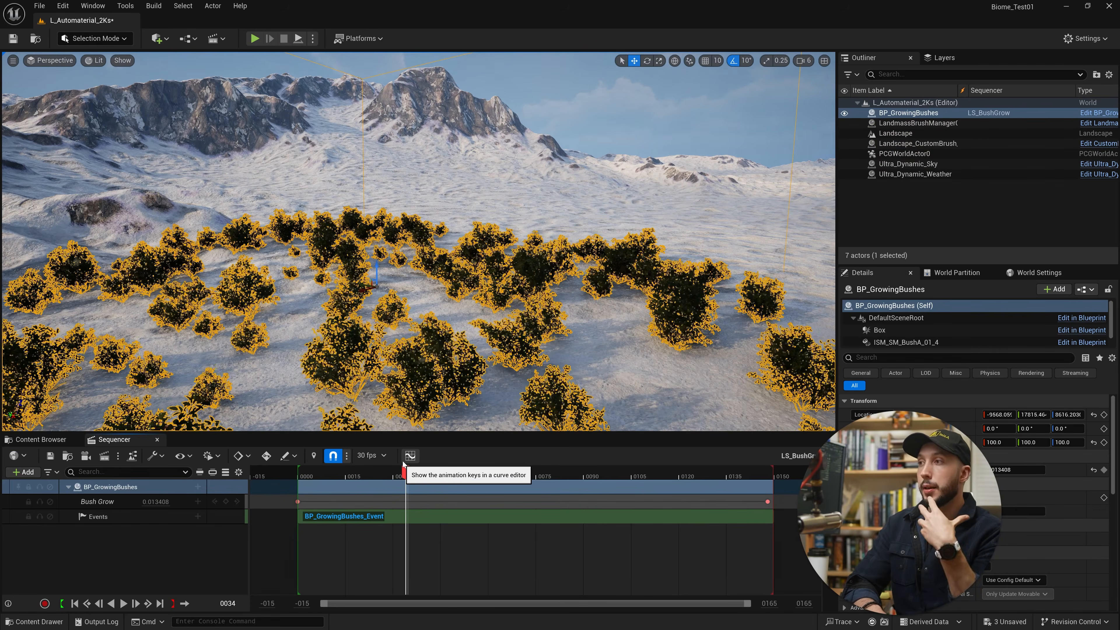
Open the BP_GrowingBushes_Event endpoint and enable Call In Editor on the custom event.
double_click(348, 517)
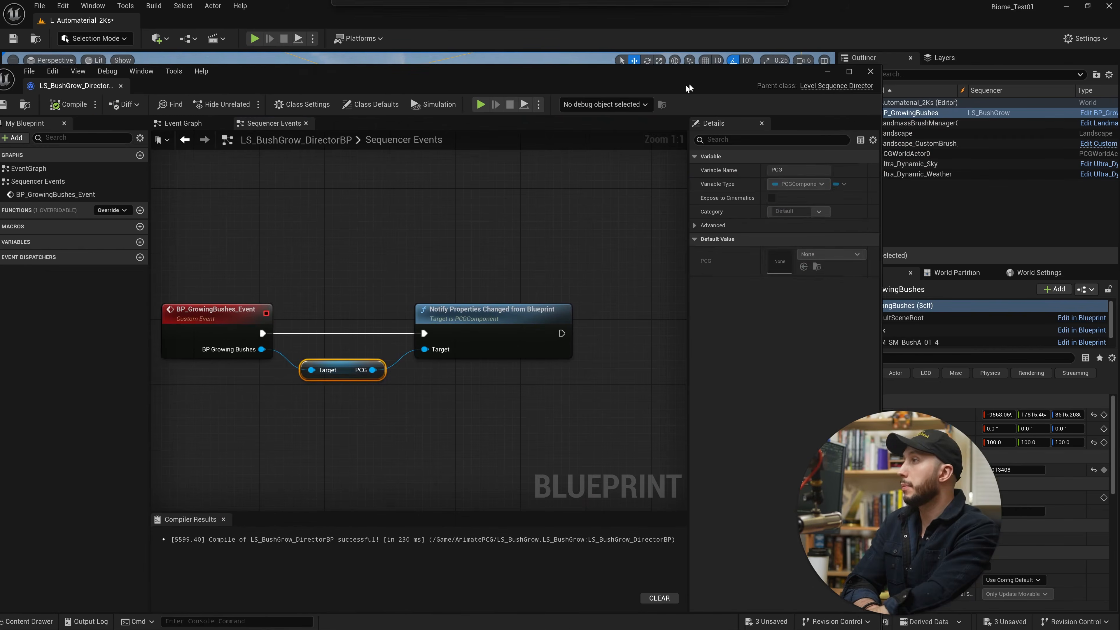
left_click(242, 314)
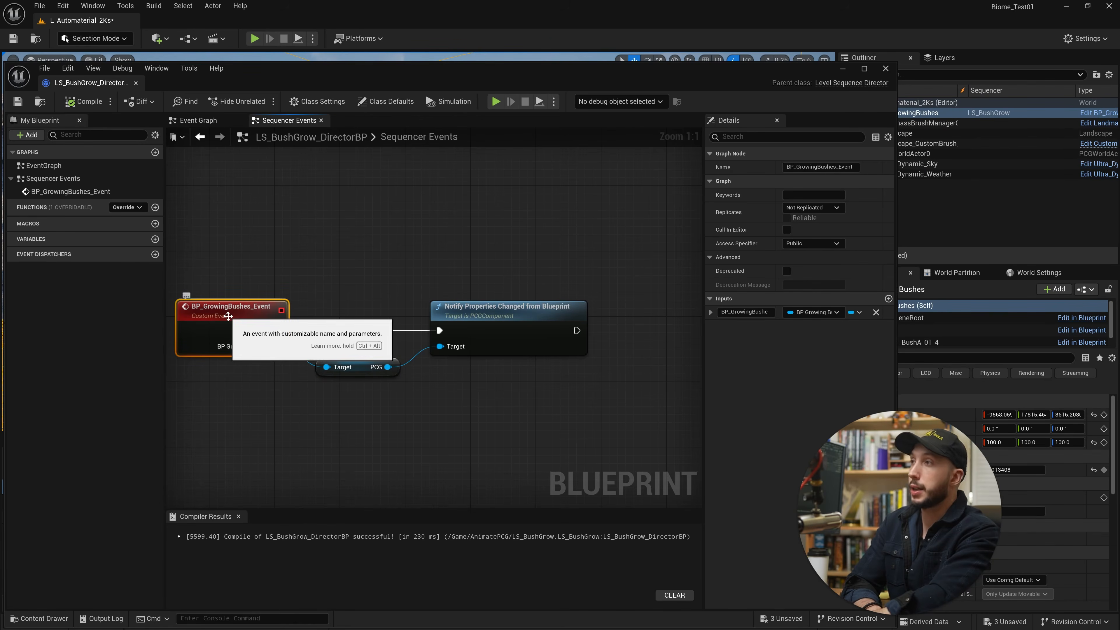
left_click(787, 229)
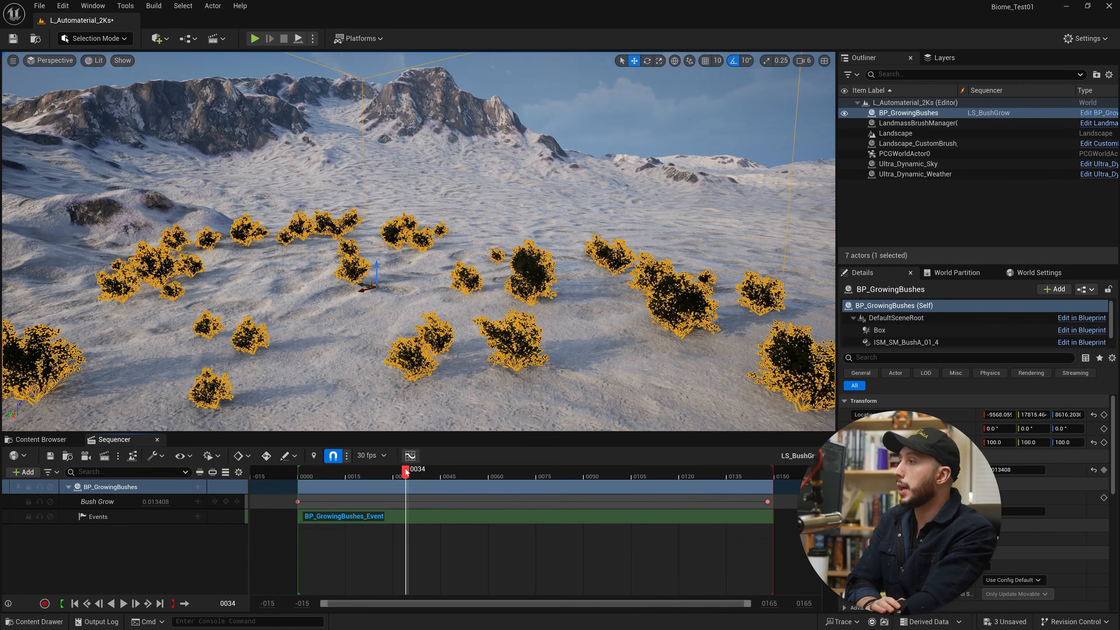
Play the LS_BushGrow sequence from before frame 0 and scrub through it to preview the bush growth in the editor.
left_click_drag(406, 472, 291, 471)
left_click(262, 559)
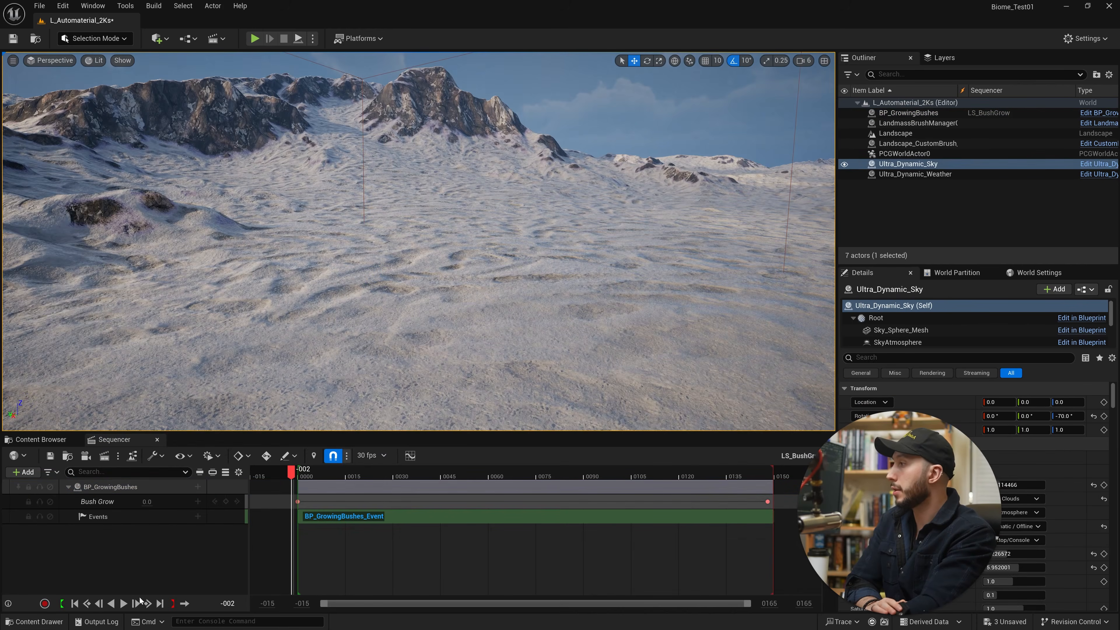
left_click(123, 604)
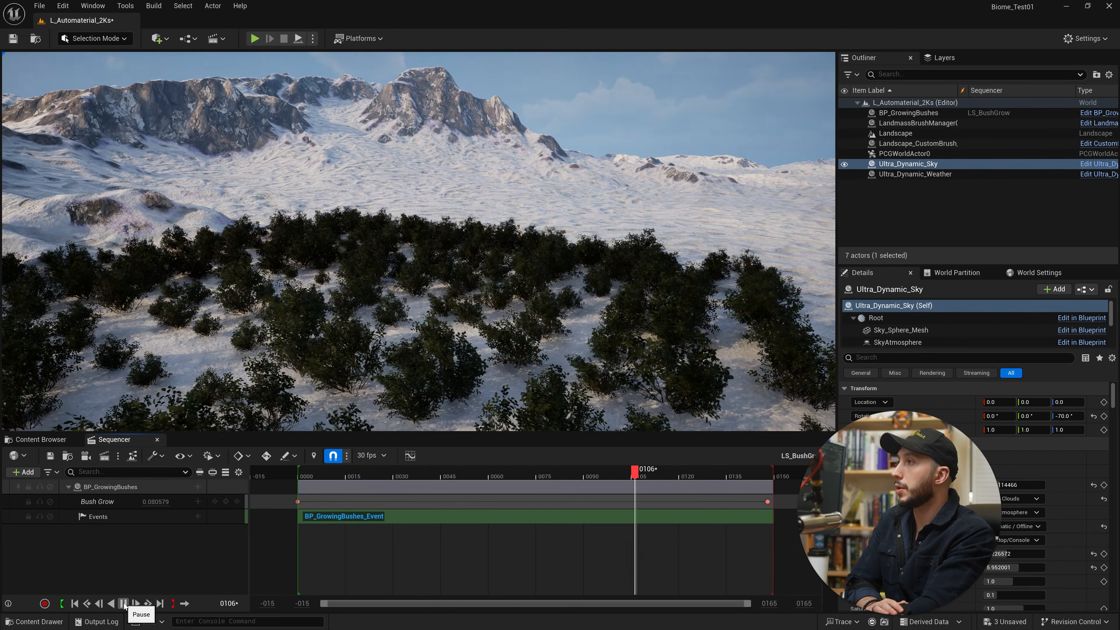
left_click(124, 604)
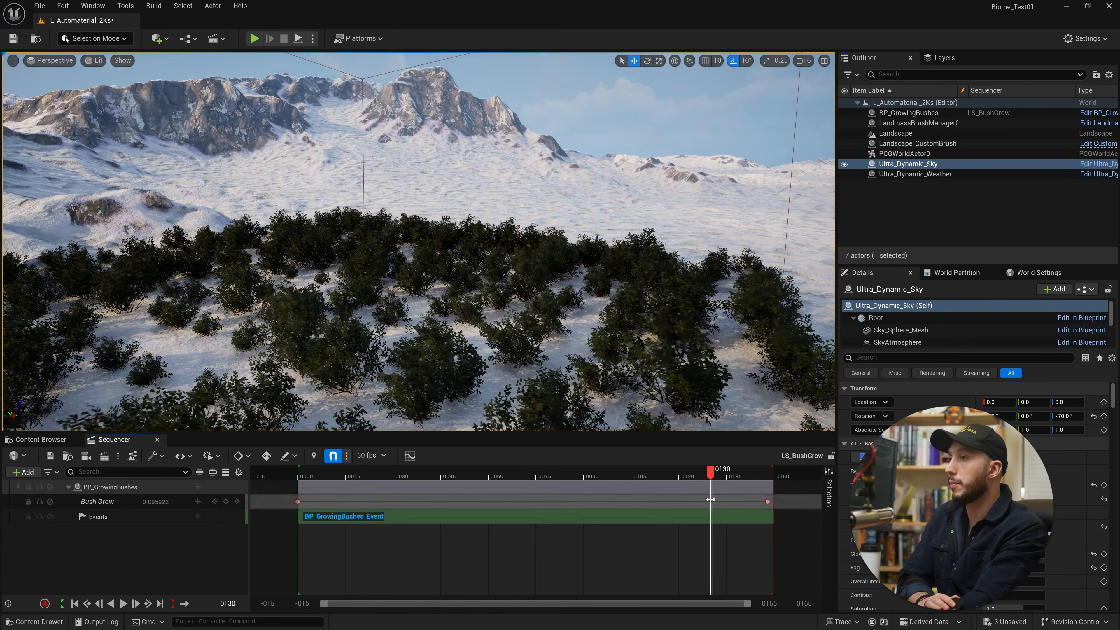
left_click_drag(711, 471, 415, 473)
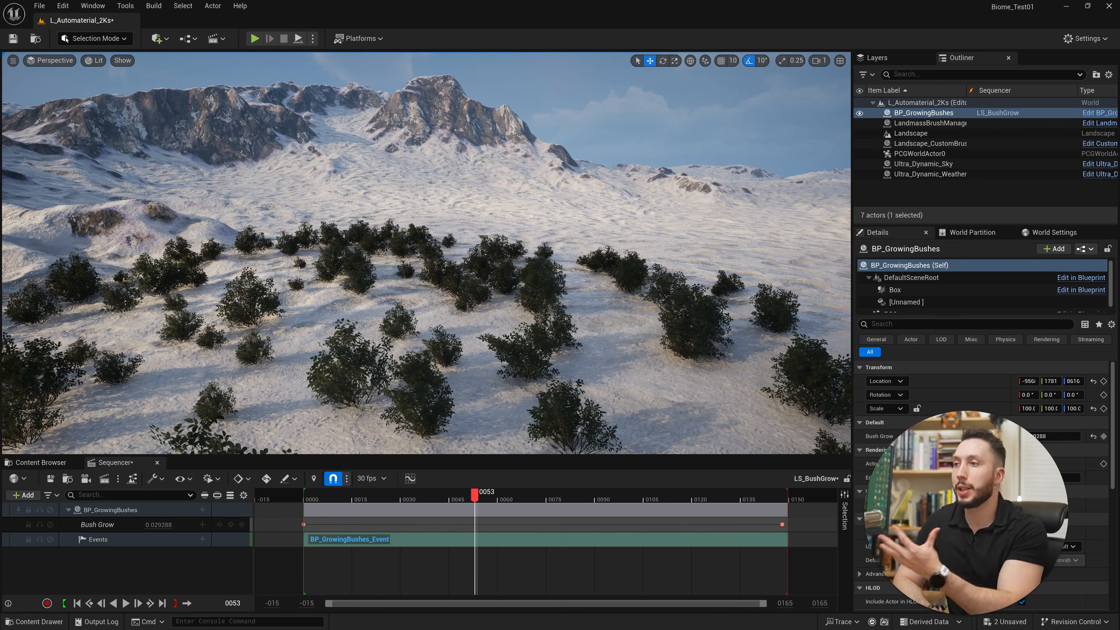
left_click_drag(475, 497, 537, 516)
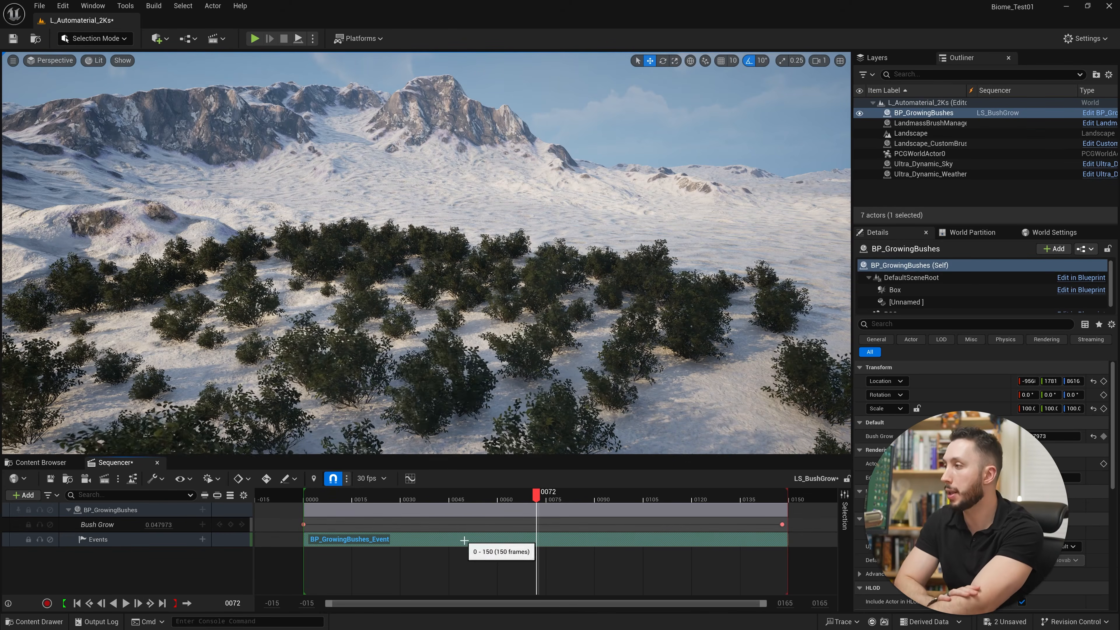
Open the definition of the BP_GrowingBushes_Event section's endpoint and make room in the graph after the Notify Properties Changed from Blueprint node.
right_click(485, 539)
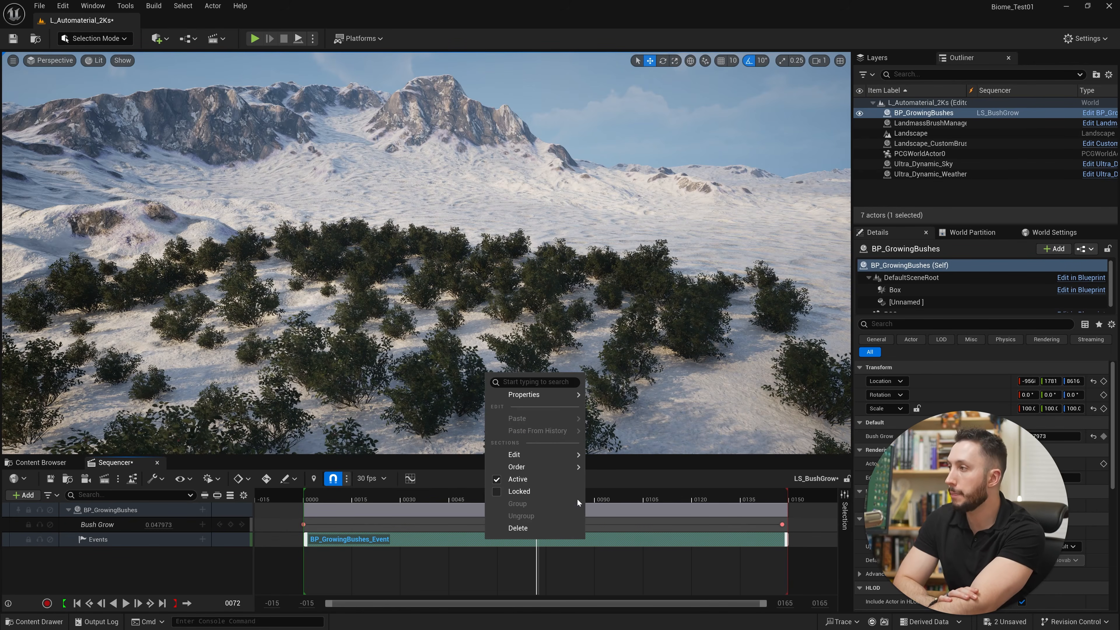
mouse_move(560, 396)
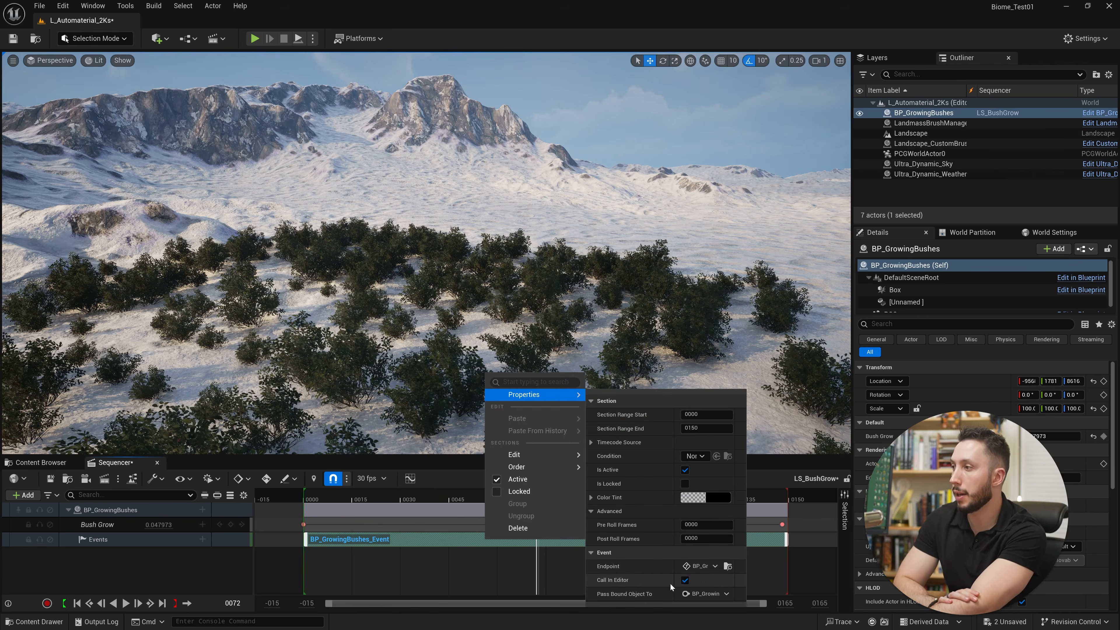
left_click(729, 566)
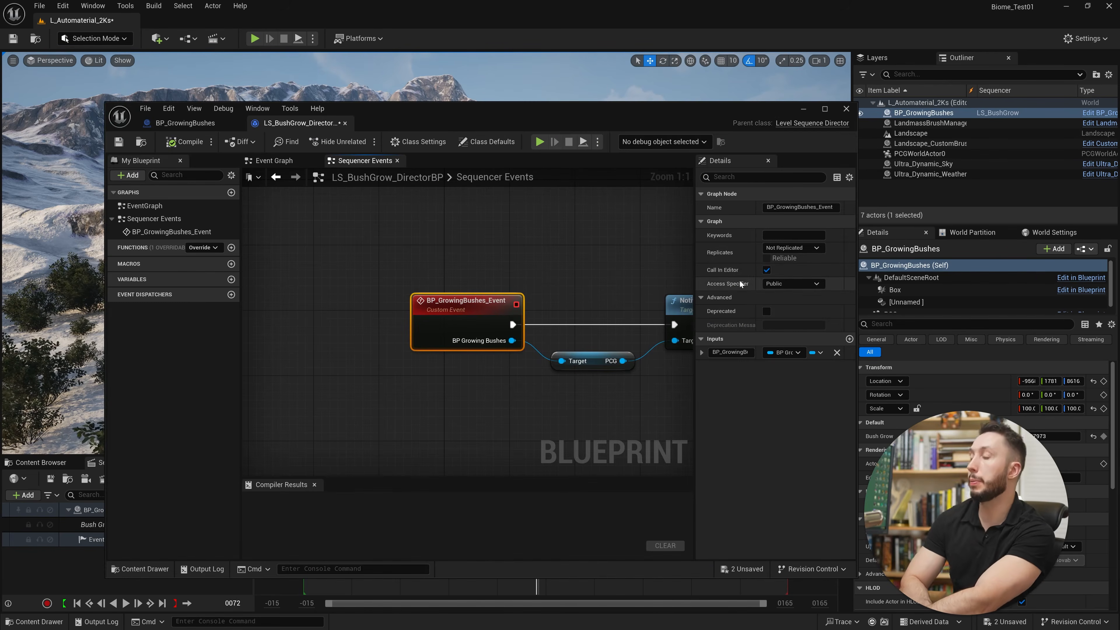
right_click_drag(585, 371, 411, 392)
scroll(495, 398, "down", 2)
right_click_drag(589, 395, 585, 390)
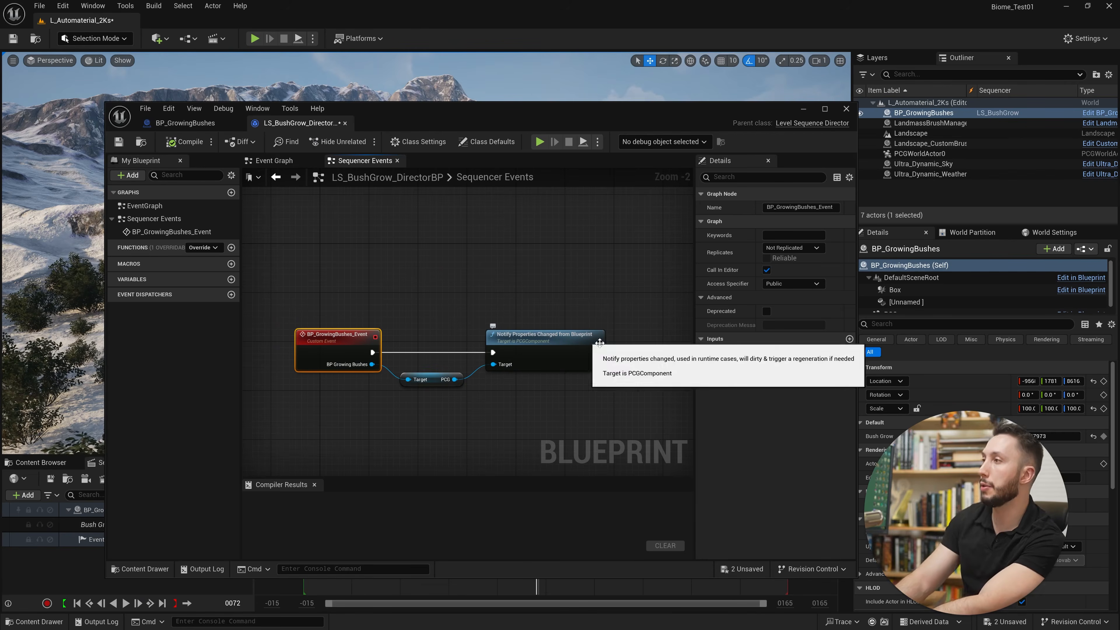
right_click_drag(581, 374, 459, 371)
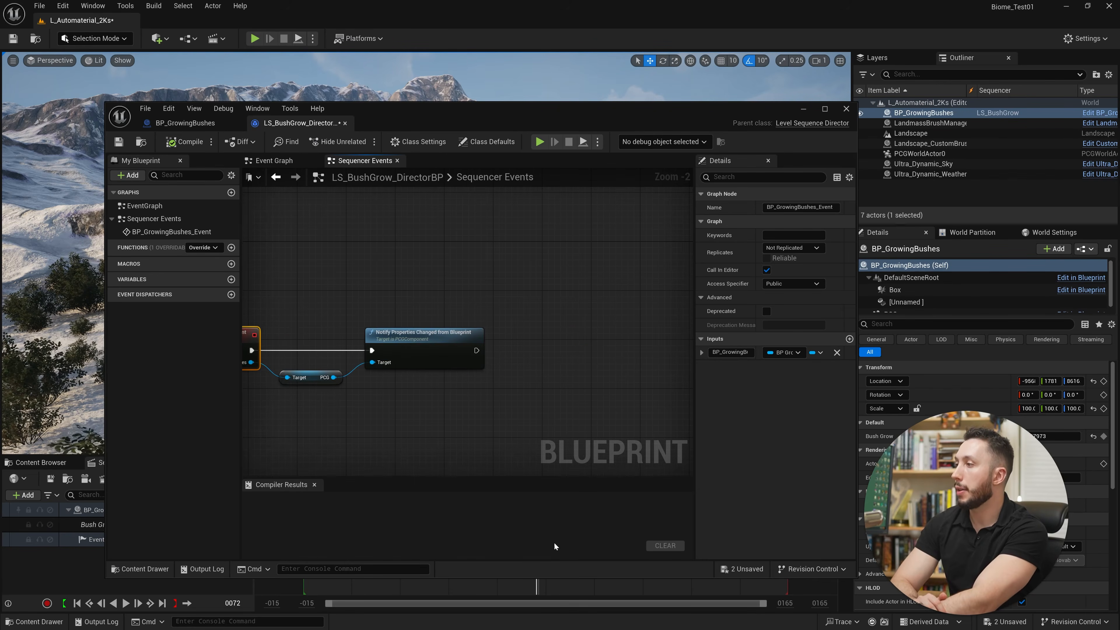
left_click_drag(579, 123, 607, 49)
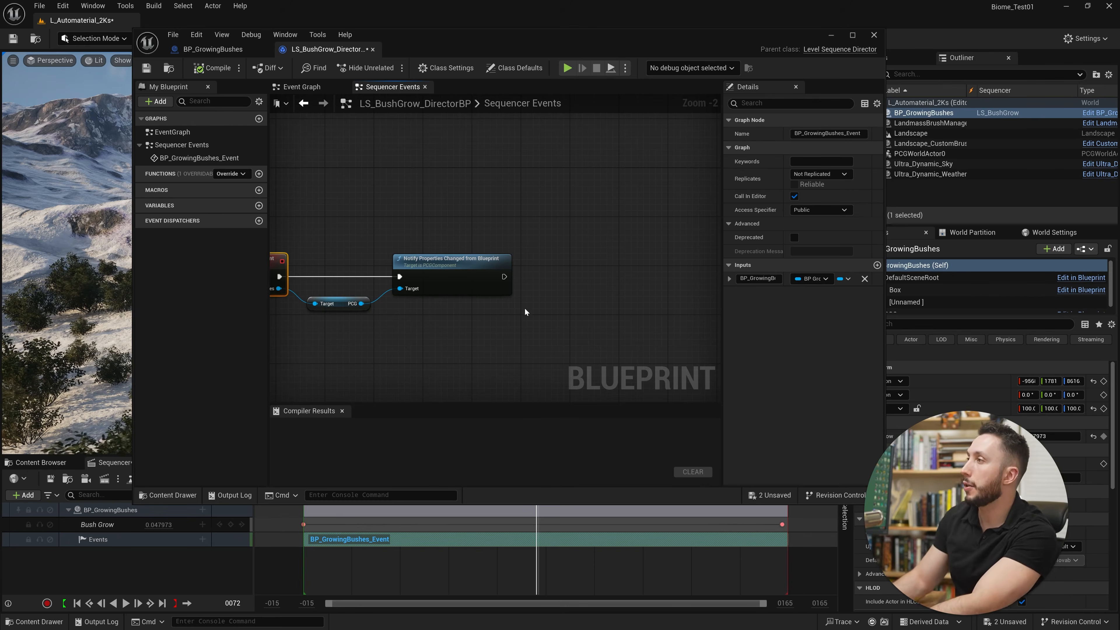
Add a Do Once node to the Sequencer Events graph, below the Notify Properties Changed from Blueprint node.
right_click(537, 296)
type("don")
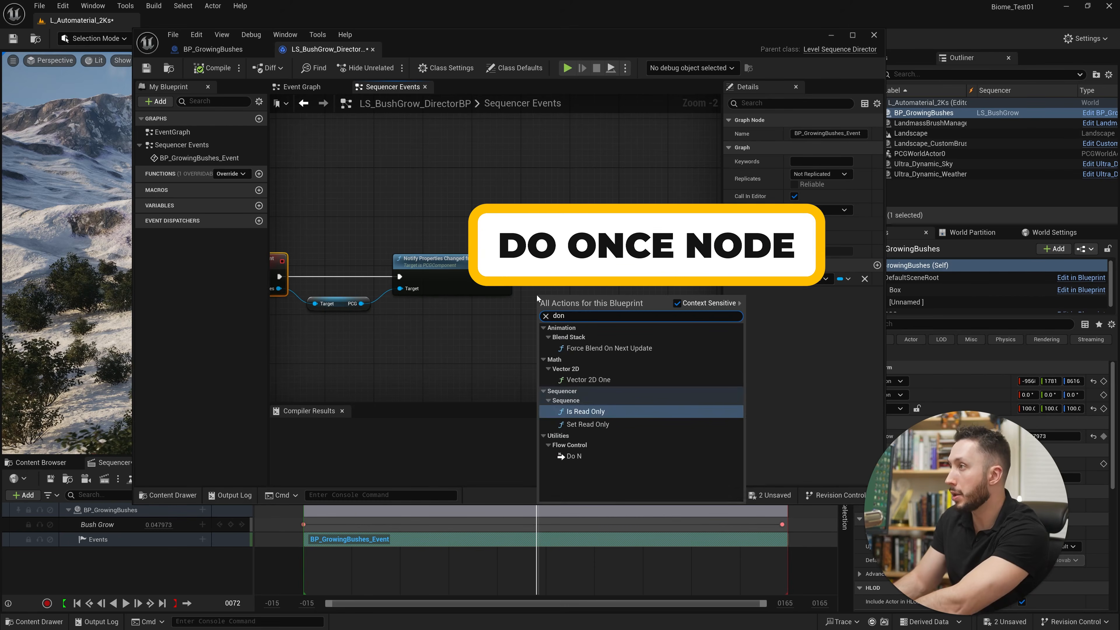
key("BackSpace")
type("once")
key("Return")
left_click_drag(586, 315, 558, 328)
right_click_drag(547, 233, 595, 222)
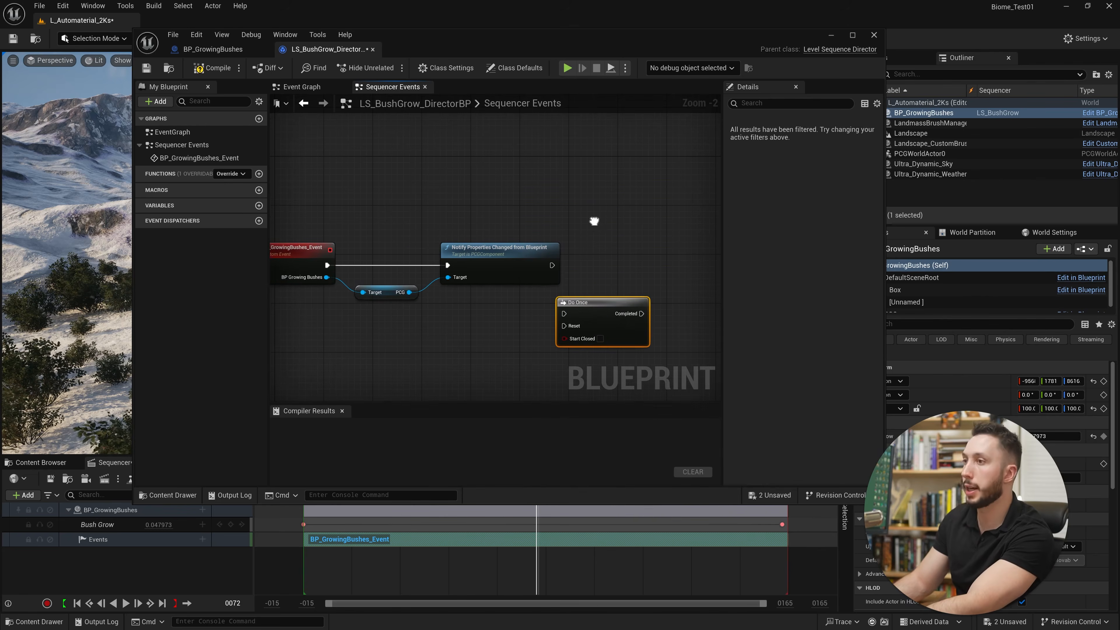
left_click_drag(636, 324, 606, 330)
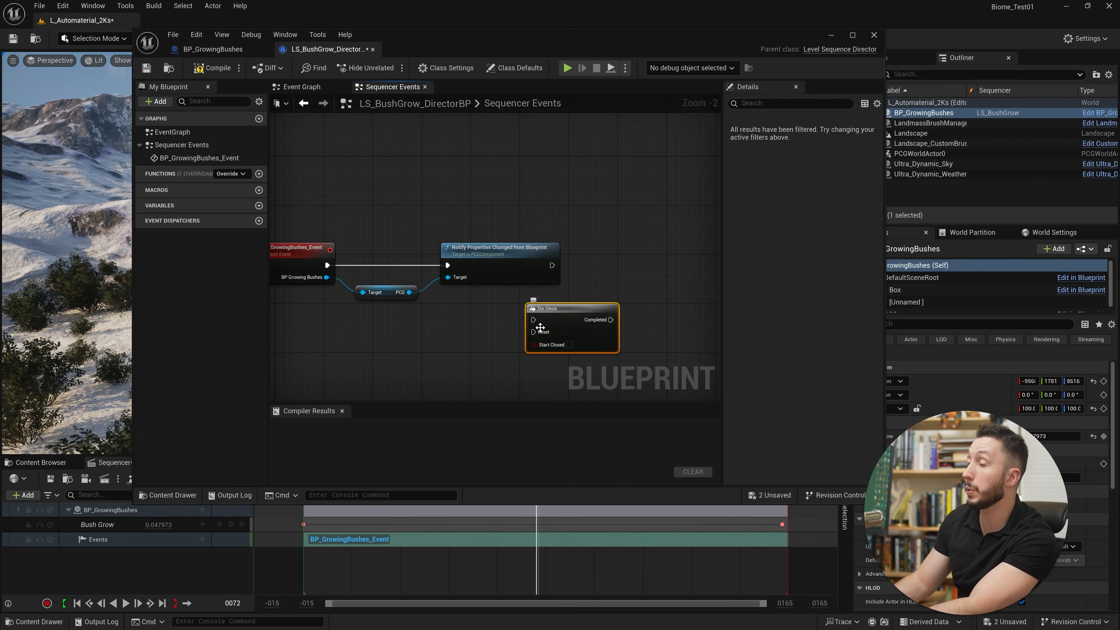
Wire the Do Once node between BP_GrowingBushes_Event and Notify Properties Changed from Blueprint, and rearrange the nodes with the PCG getter below.
left_click_drag(551, 330, 399, 271)
left_click_drag(510, 273, 565, 279)
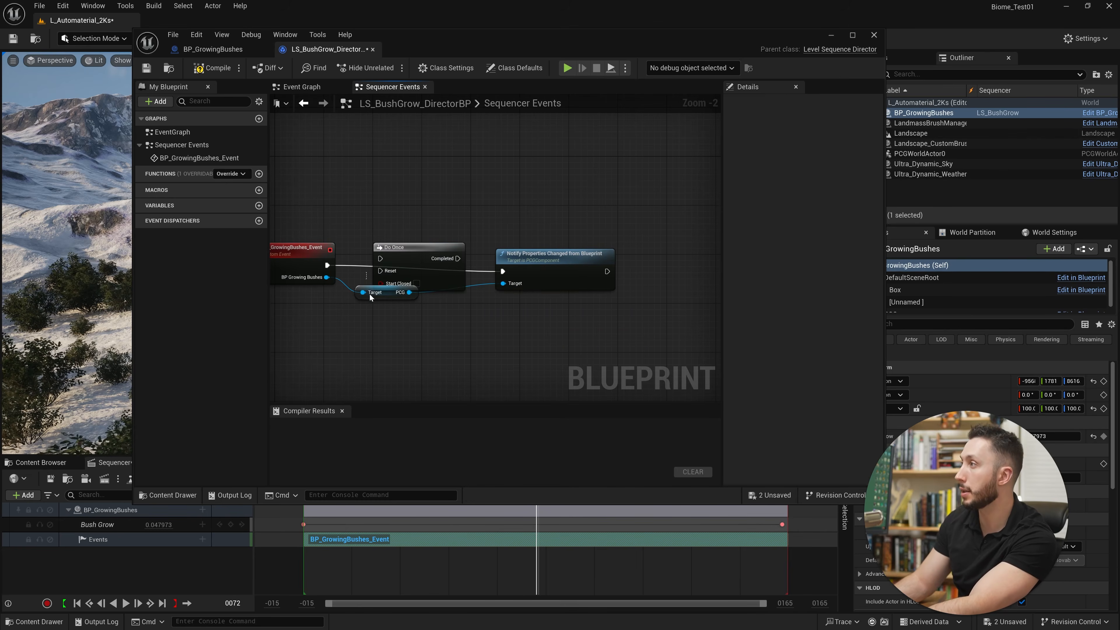
left_click_drag(379, 292, 373, 329)
left_click(503, 272, "alt")
left_click_drag(503, 272, 457, 260)
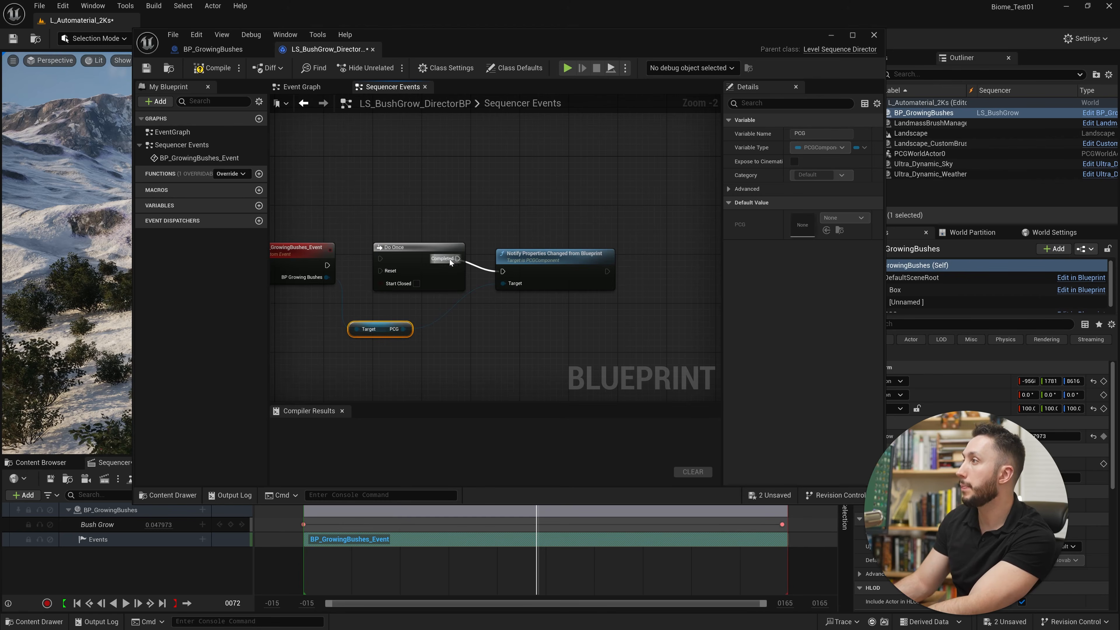
left_click_drag(388, 259, 417, 273)
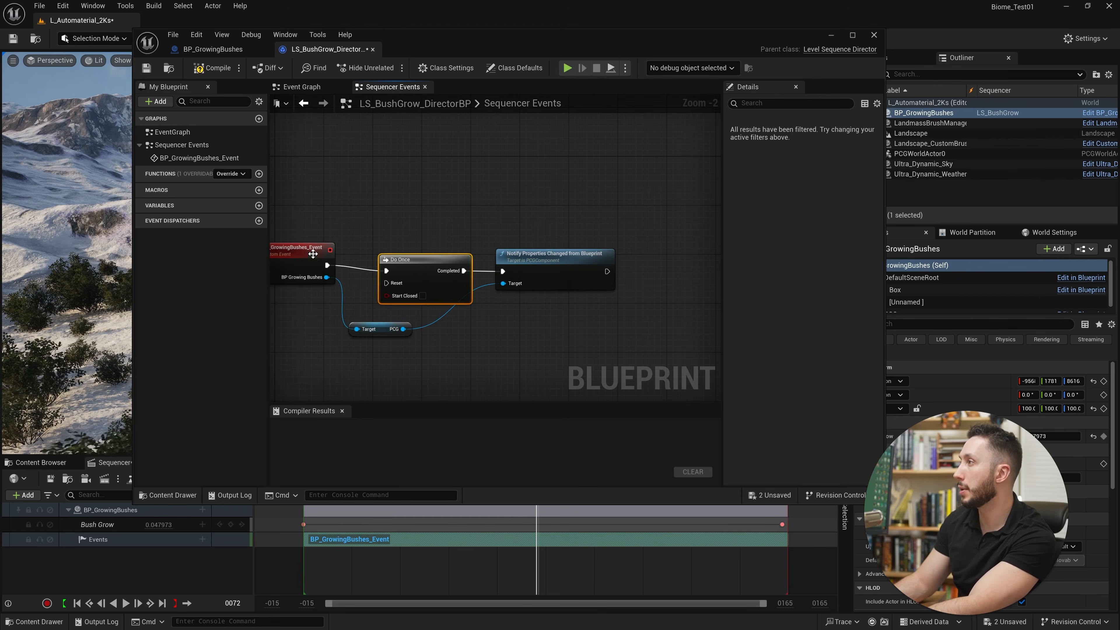
right_click_drag(417, 273, 495, 270)
left_click_drag(507, 266, 489, 260)
left_click_drag(624, 257, 619, 256)
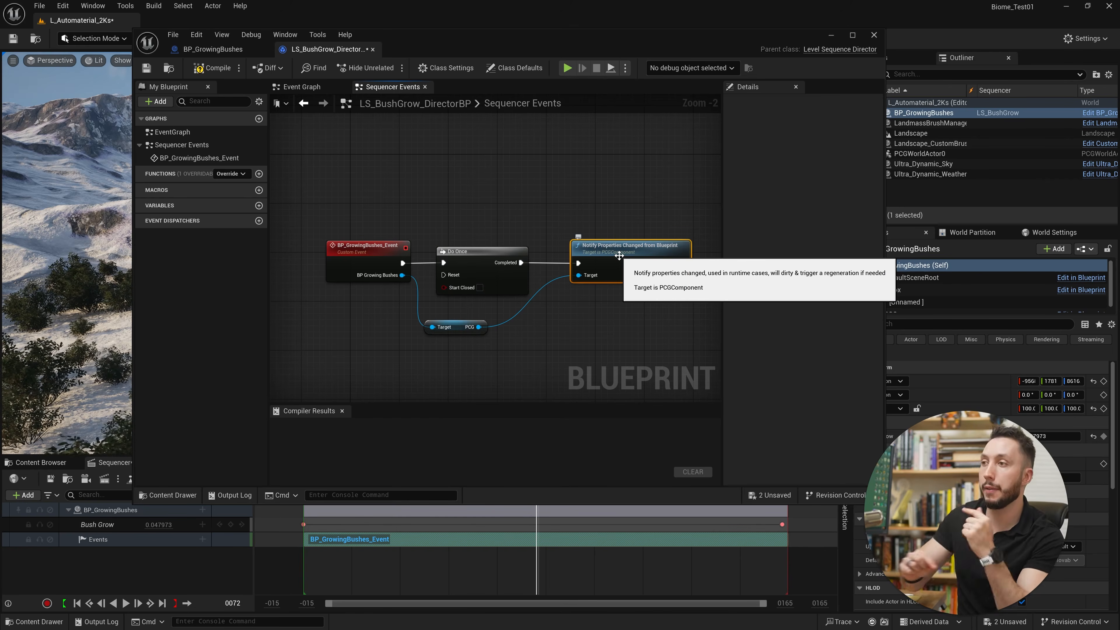
right_click_drag(619, 256, 532, 262)
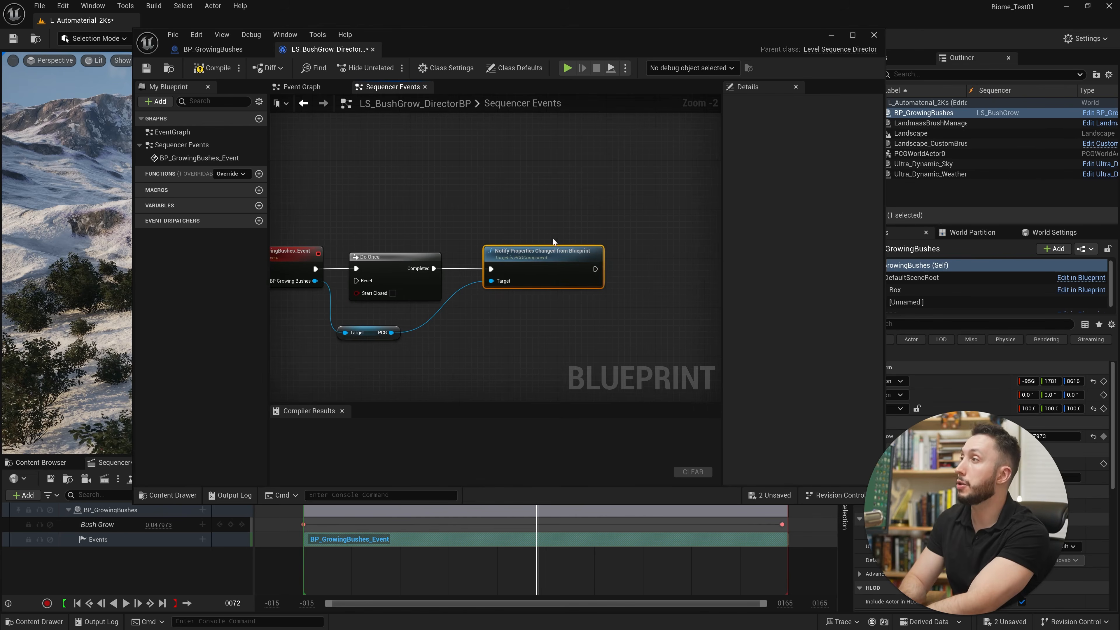
Add a Delay node to the execution output of Notify Properties Changed from Blueprint.
left_click_drag(596, 269, 659, 260)
type("del")
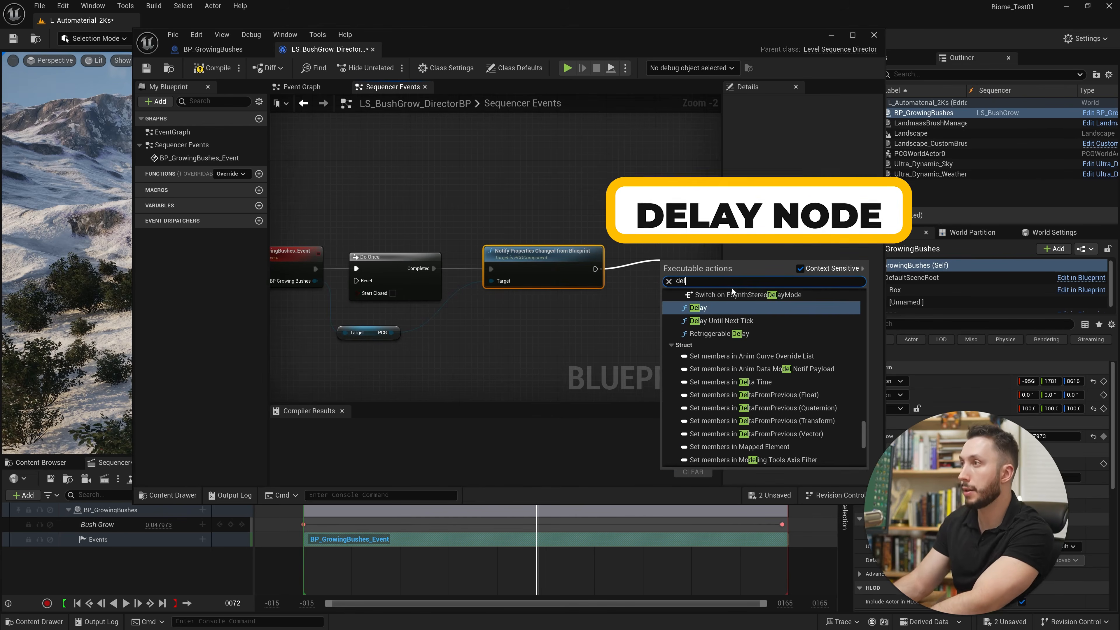
key("Return")
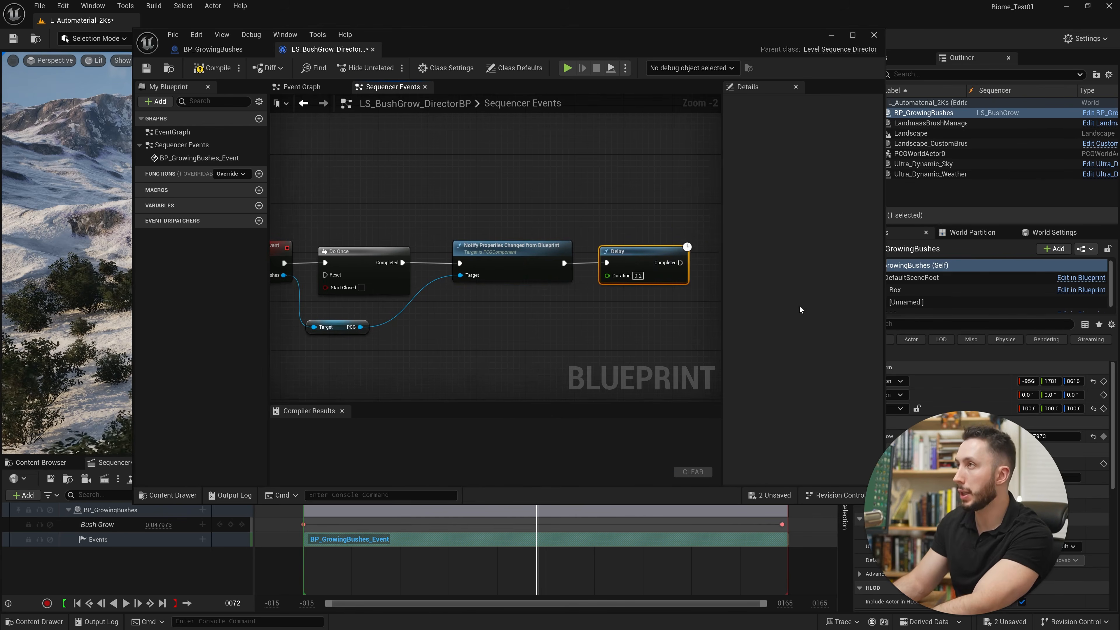
scroll(592, 158, "down", 1)
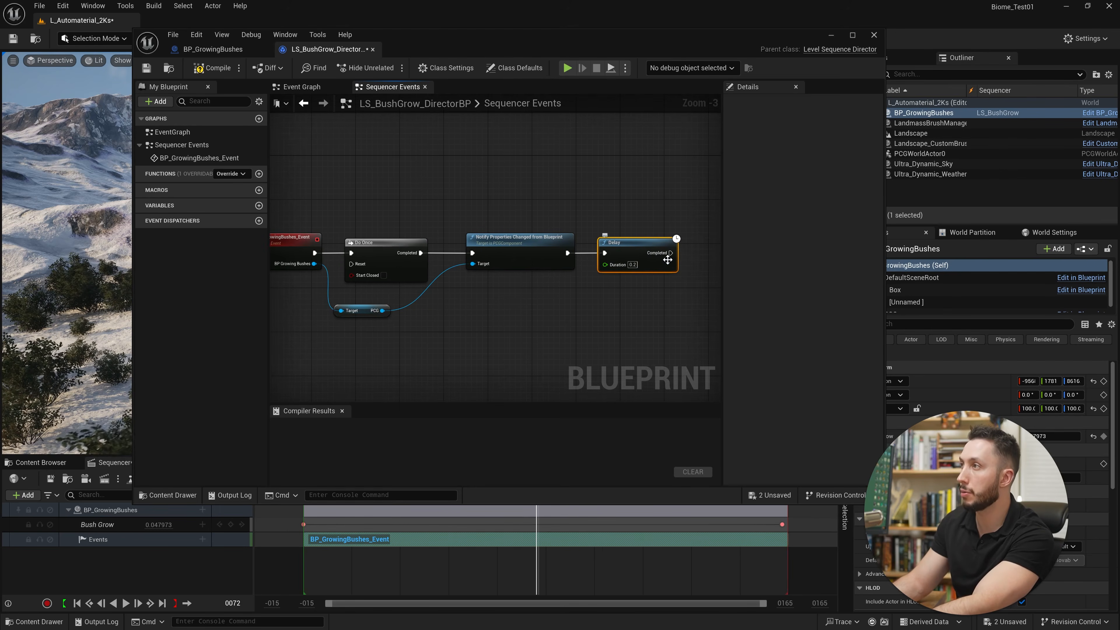
Connect the Delay node's Completed output back to Do Once's Reset input, routing the wire beneath the nodes with reroute points.
left_click_drag(671, 255, 353, 265)
right_click_drag(478, 314, 511, 312)
scroll(529, 317, "down", 1)
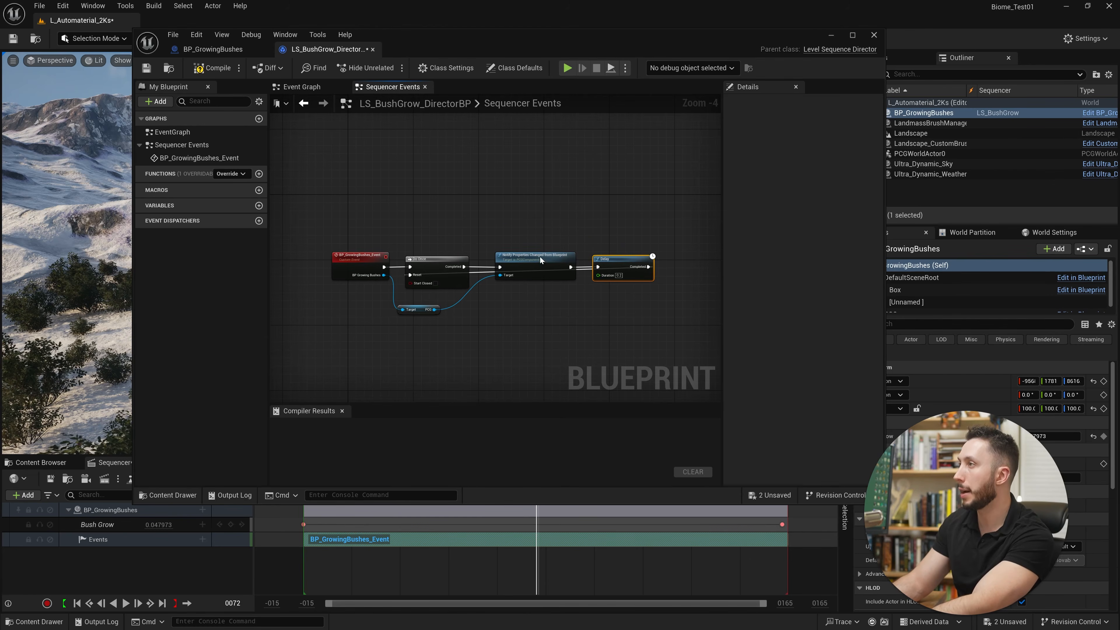
left_click_drag(540, 257, 537, 236)
mouse_move(542, 291)
left_mouse_down()
mouse_move(533, 265)
mouse_move(534, 330)
mouse_move(542, 309)
left_mouse_up()
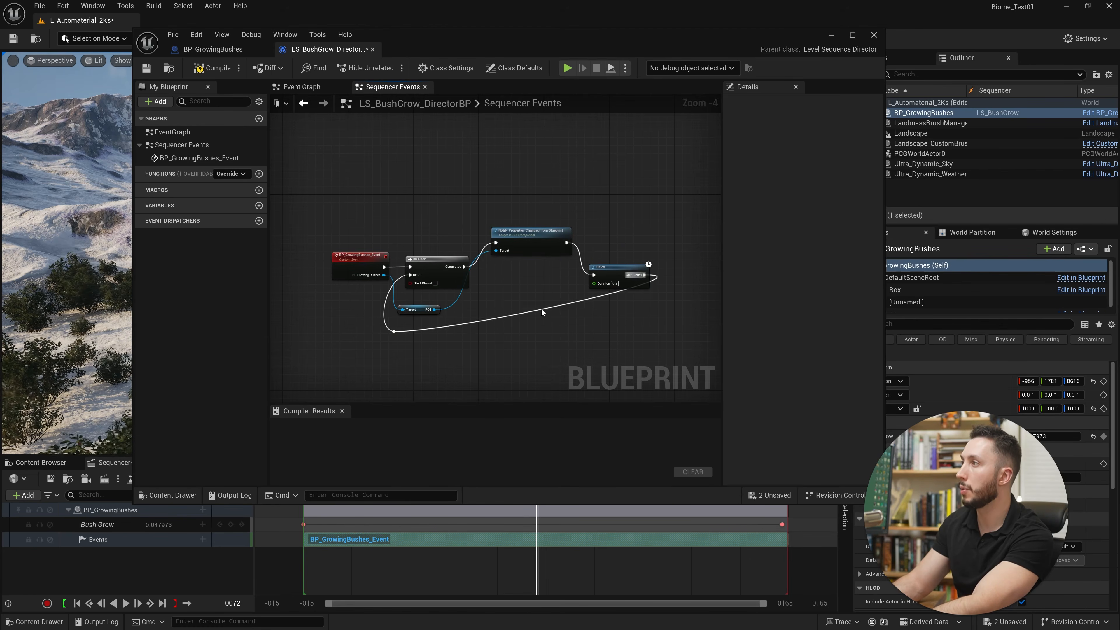
double_click(542, 309)
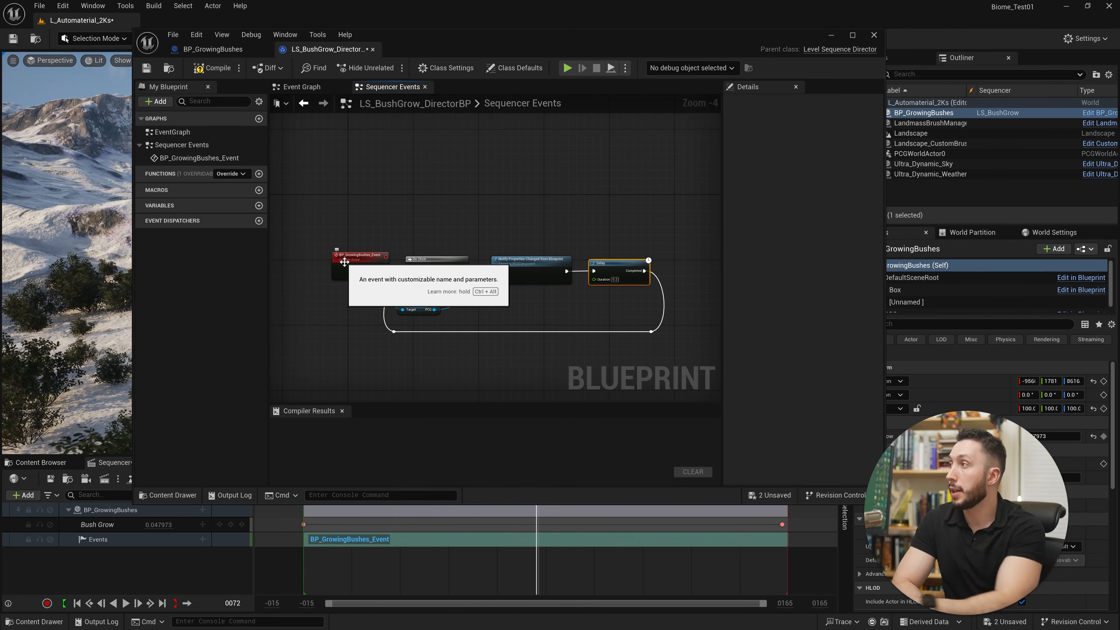
Align the Notify and Delay nodes, set the Delay's Duration to 0.02, and compile and save the director blueprint.
left_click_drag(551, 267, 547, 264)
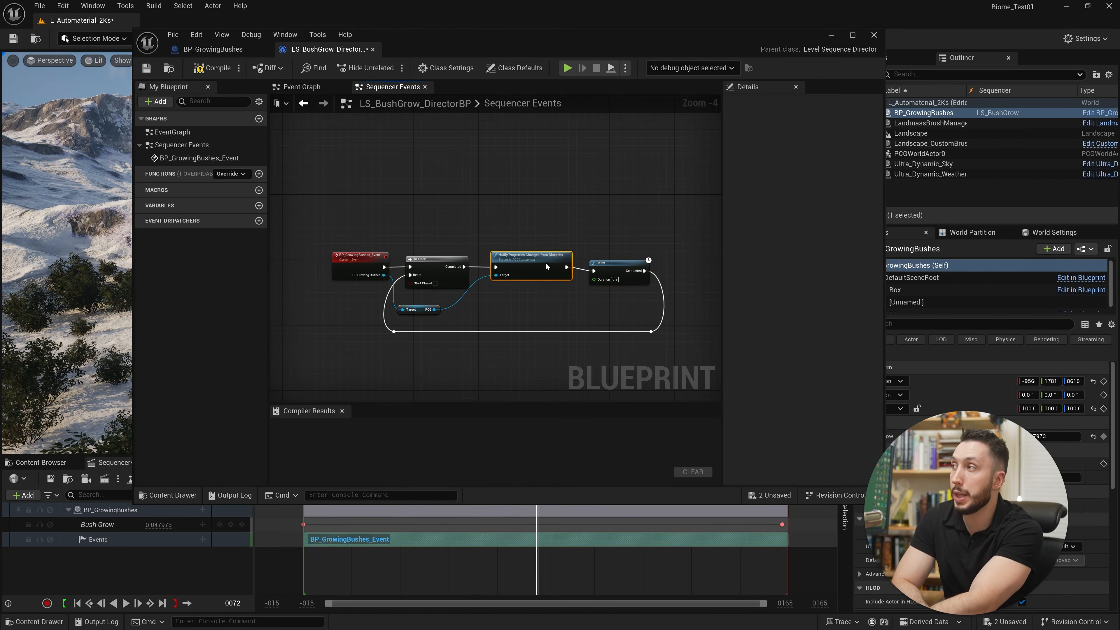
left_click_drag(625, 276, 625, 272)
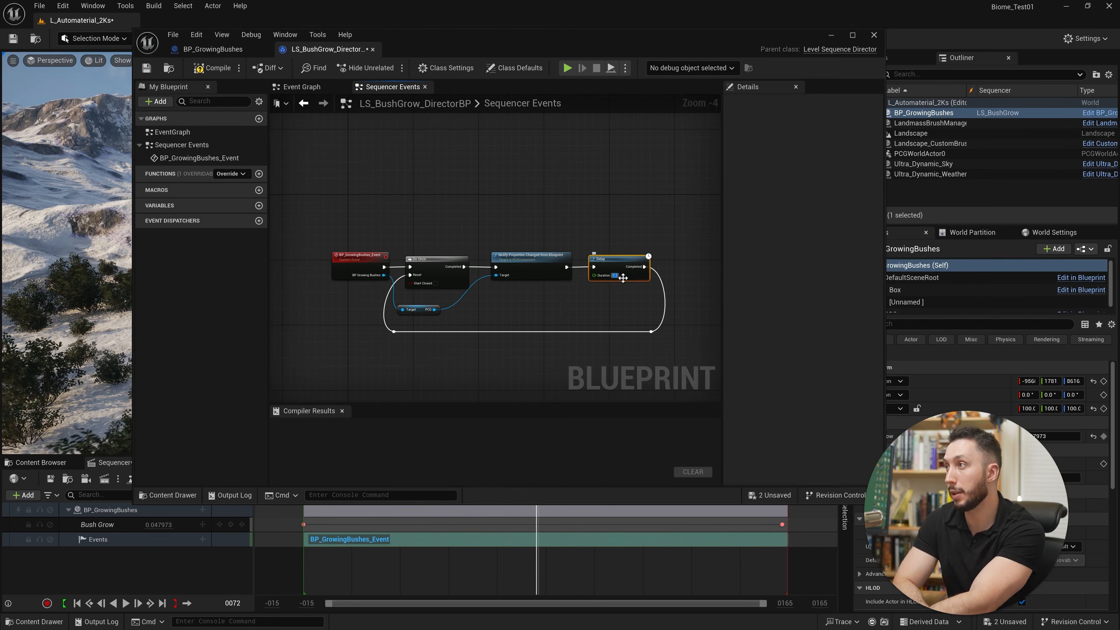
type(".02")
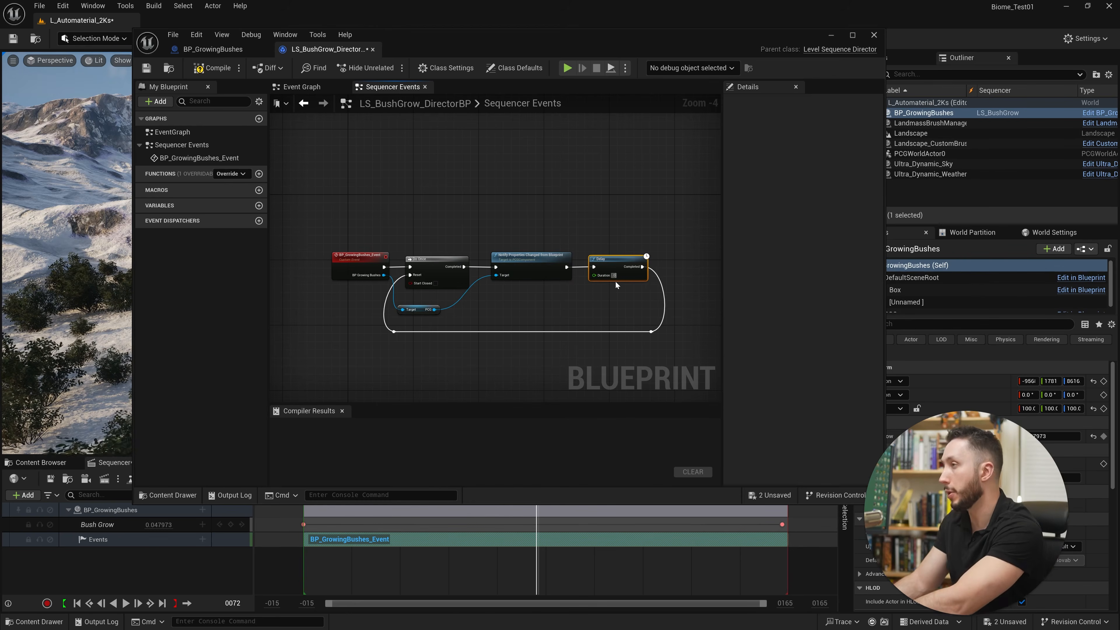
key("Return")
left_click(212, 67)
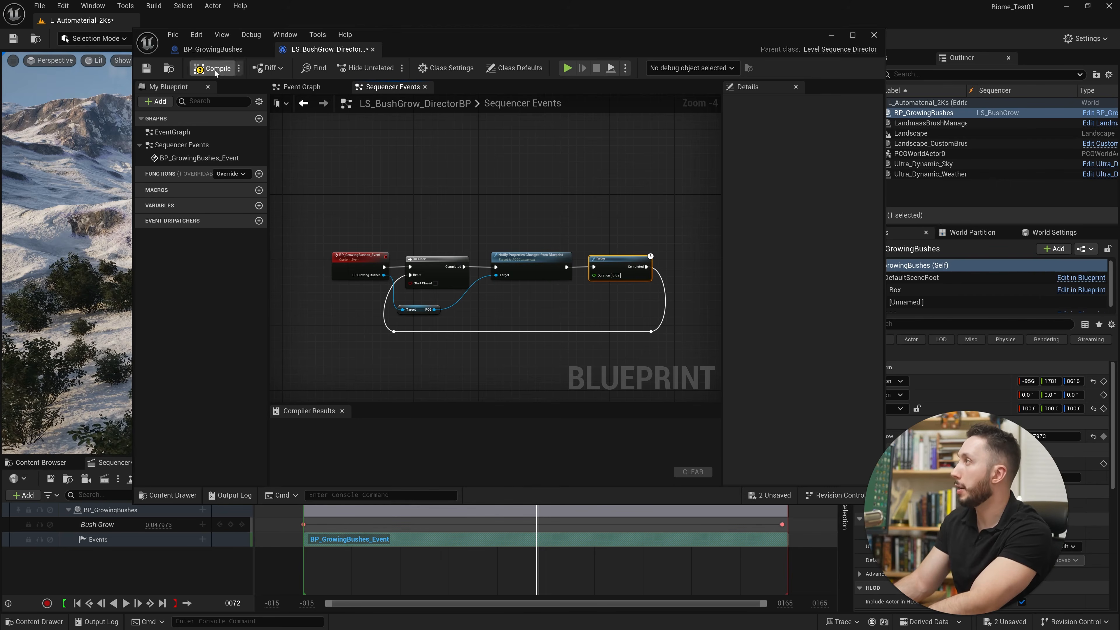
left_click(146, 68)
Minimize the blueprint editor and play the LS_BushGrow sequence from before frame 0 to preview the bush growth.
left_click(832, 36)
left_click_drag(334, 496, 299, 497)
key("space")
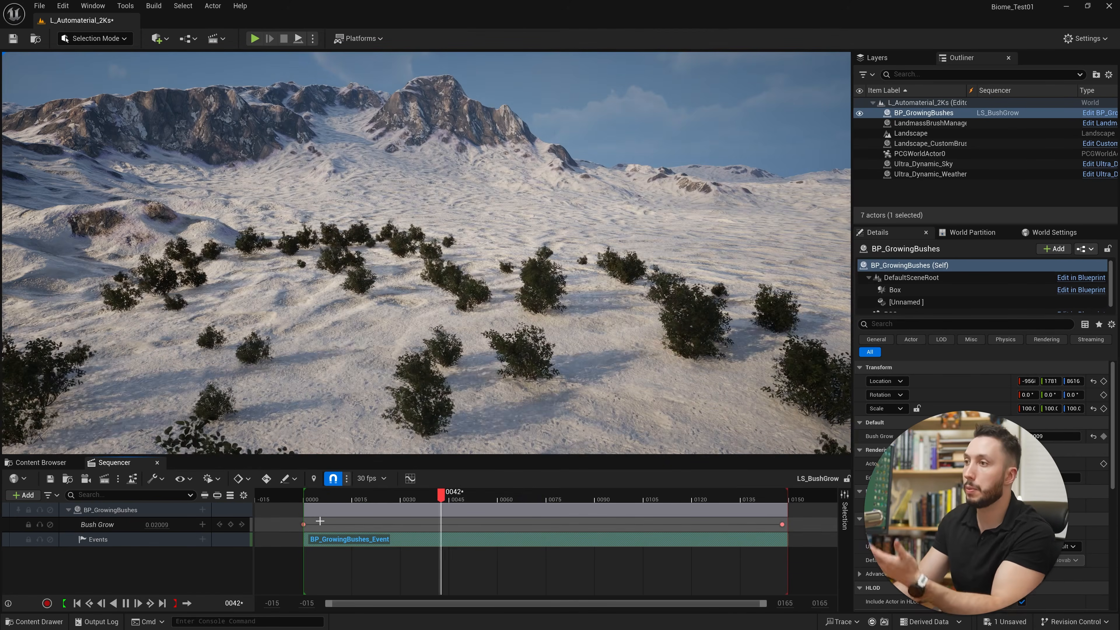
key("space")
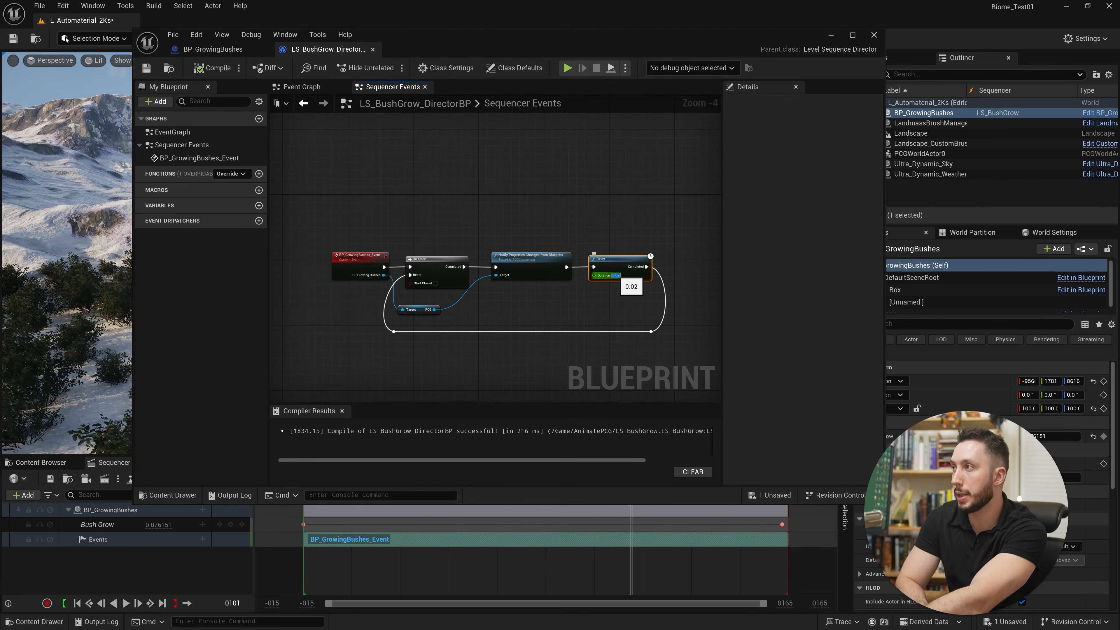
Set the Delay node's Duration to 1 in the Sequencer Events graph.
left_click(617, 276)
type("1")
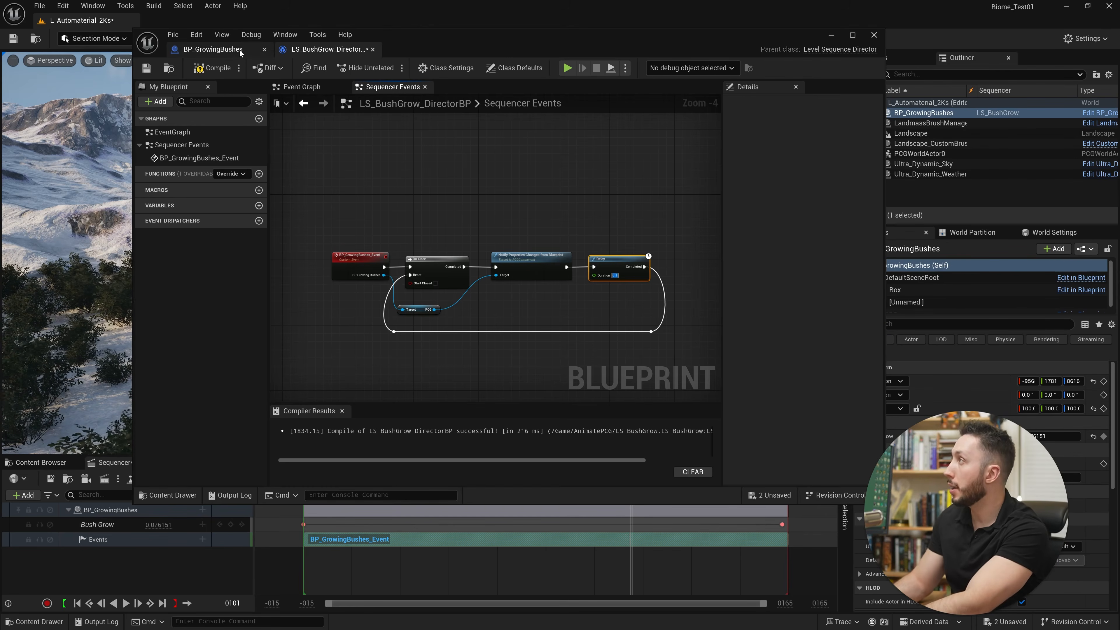
Detach the BP_GrowingBushes blueprint into its own window and place it with its Event Graph in view.
left_click(230, 49)
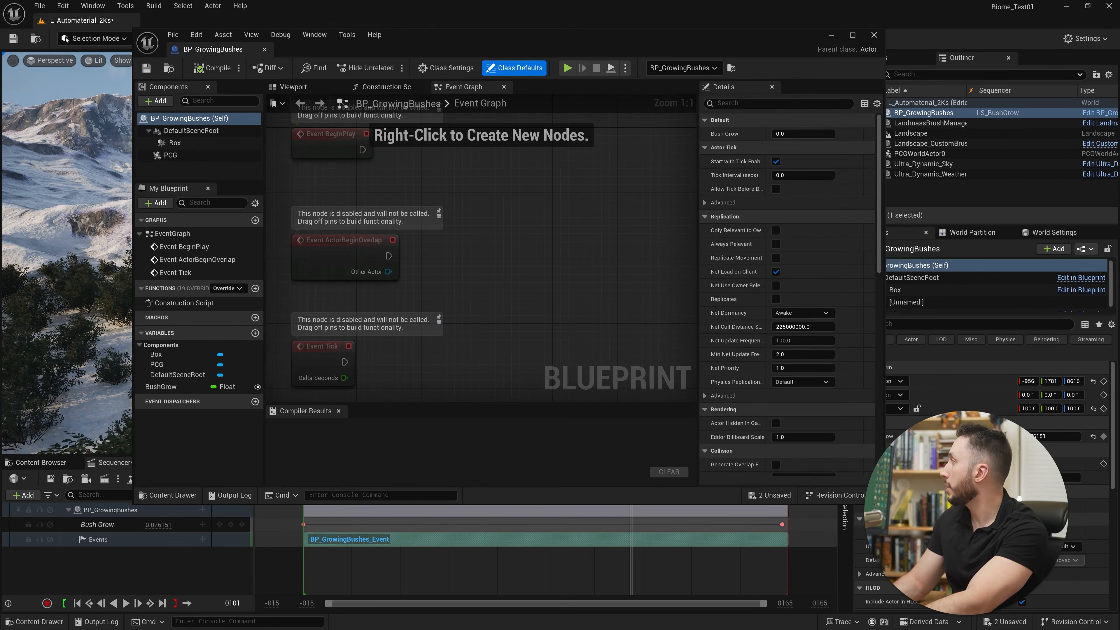
left_click_drag(447, 42, 501, 368)
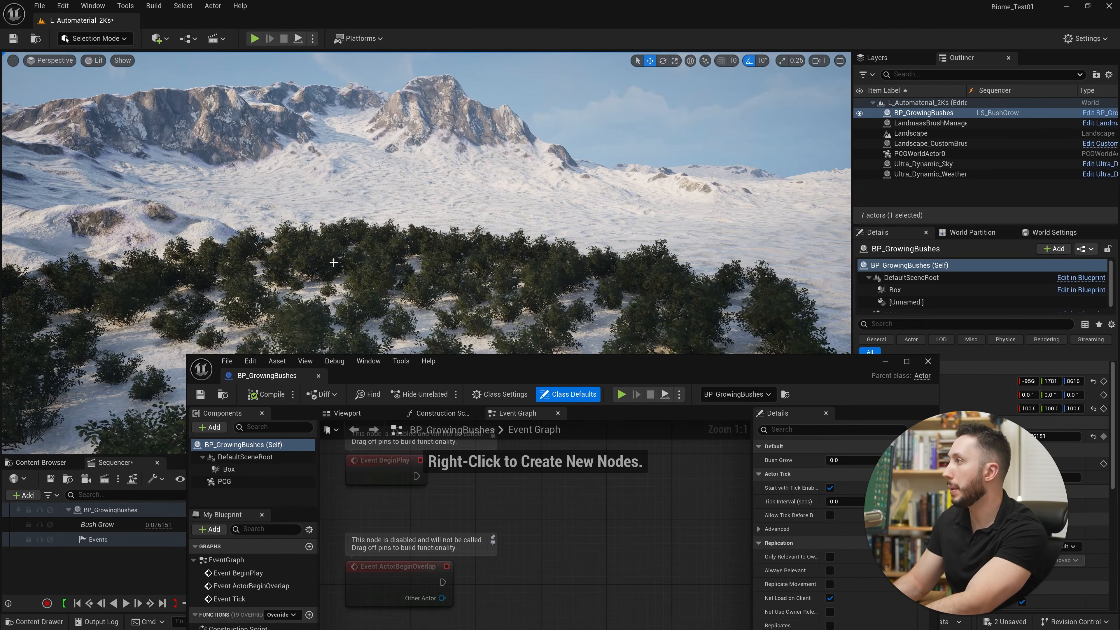
left_click_drag(573, 359, 467, 175)
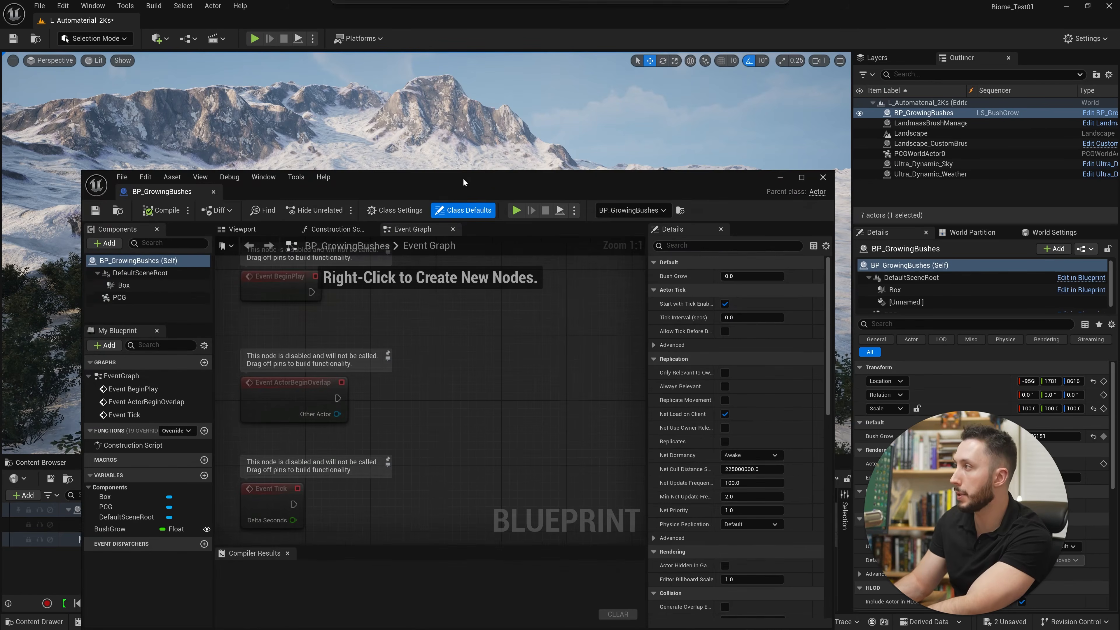
scroll(309, 442, "down", 2)
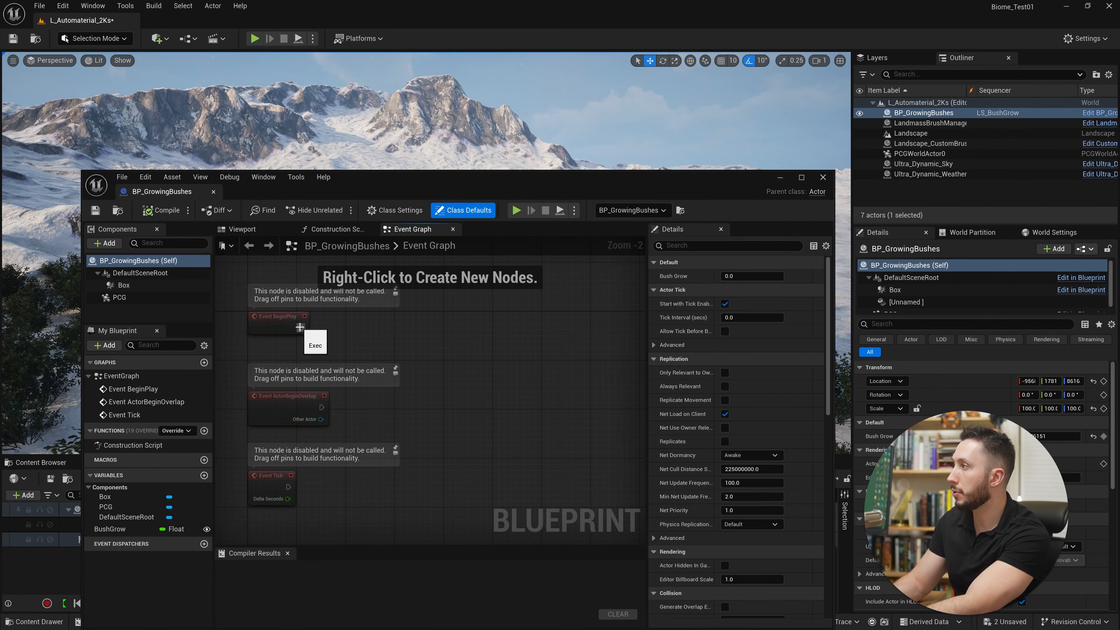
Add a Timeline node to the execution output of Event BeginPlay in the BP_GrowingBushes Event Graph and leave only that node selected.
left_click_drag(302, 327, 429, 324)
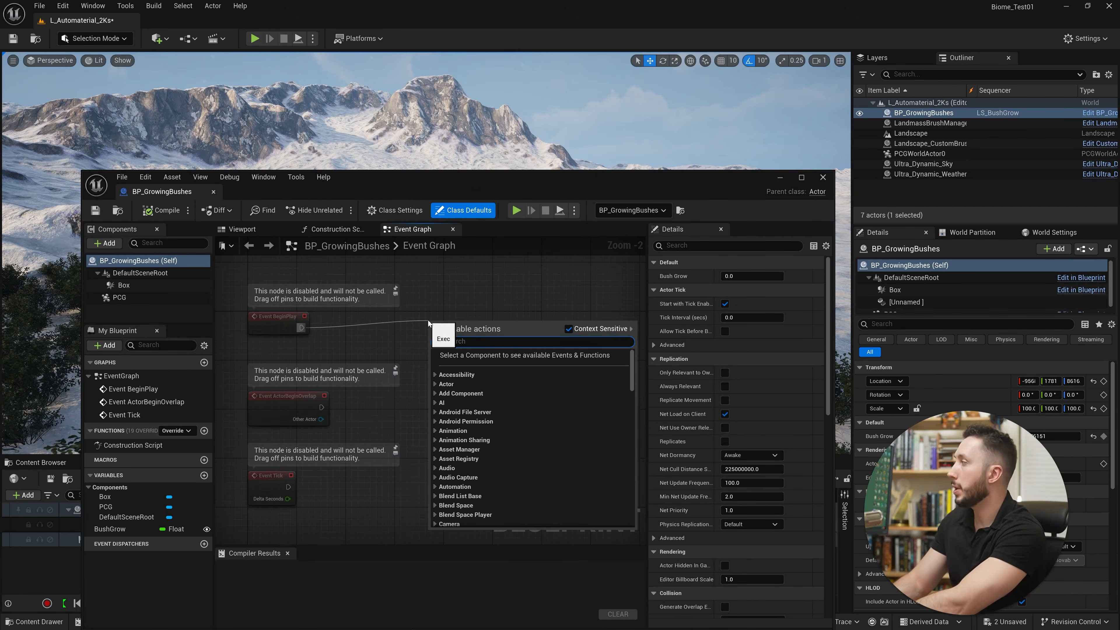
type("timeline")
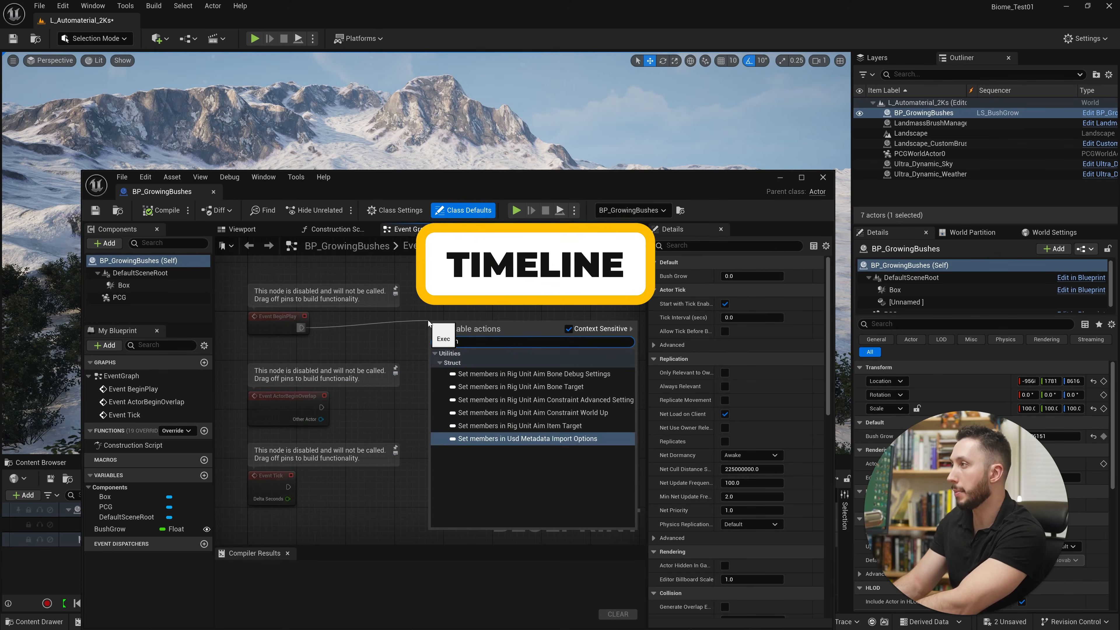
key("Return")
left_click_drag(236, 296, 485, 375)
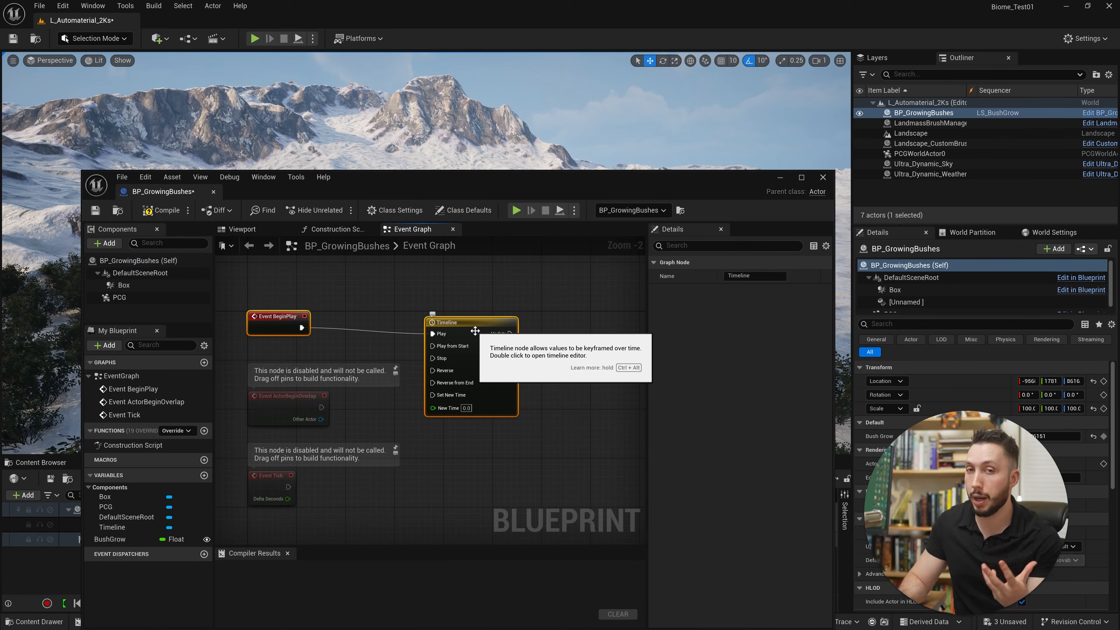
right_click(465, 326)
left_click(466, 326)
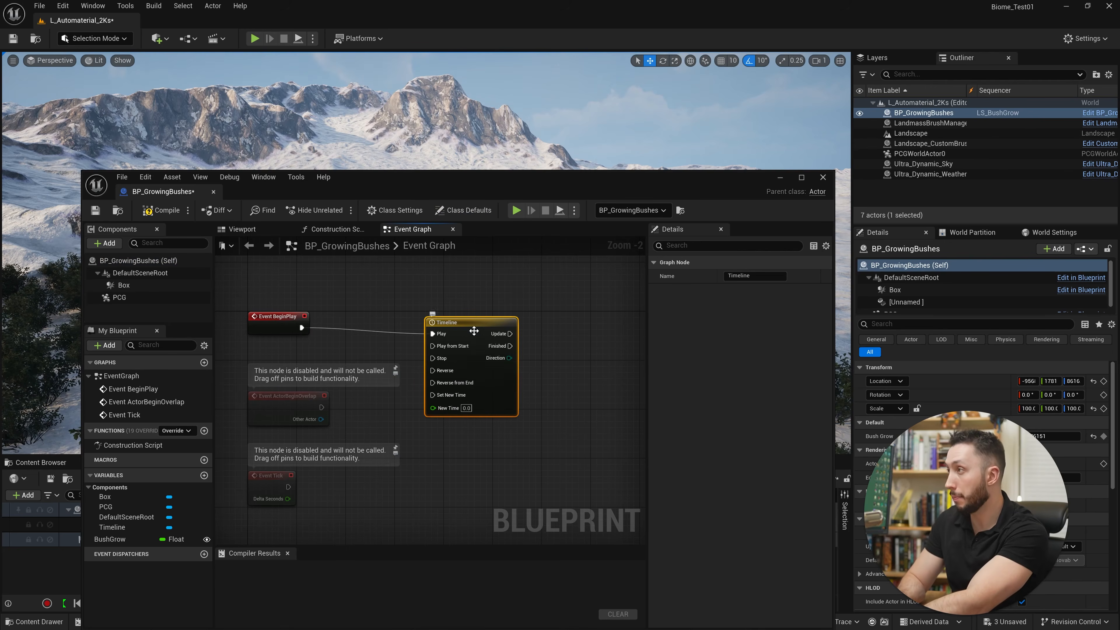
Align the Timeline node with Event BeginPlay and move the BeginPlay connection to its Play from Start input.
left_click_drag(474, 339, 475, 336)
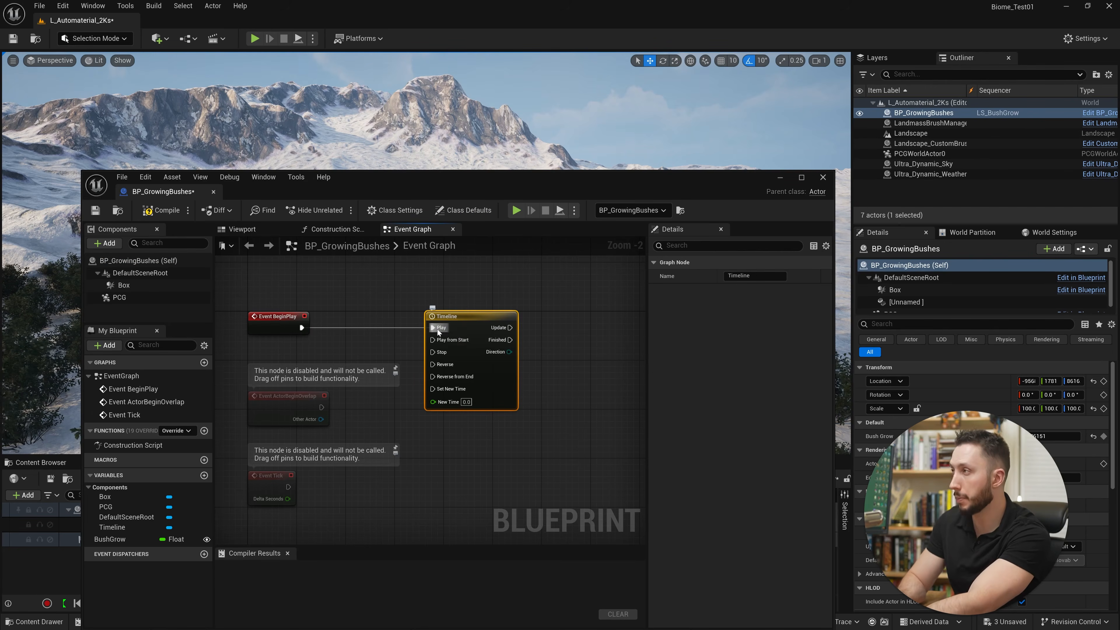
left_click_drag(432, 327, 479, 321, "ctrl")
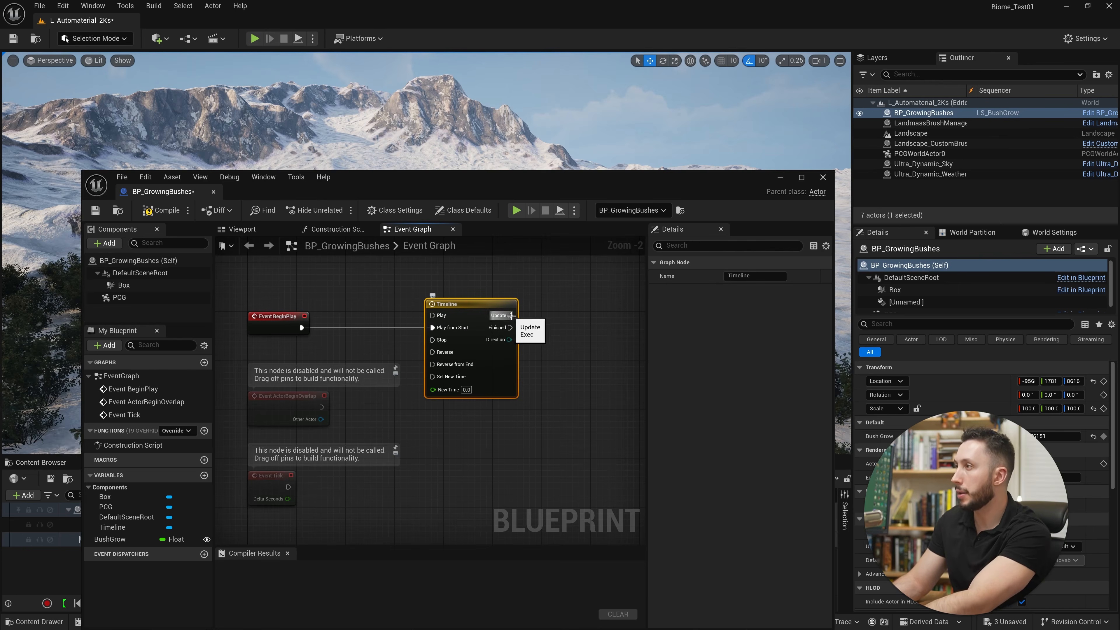
right_click_drag(509, 319, 458, 312)
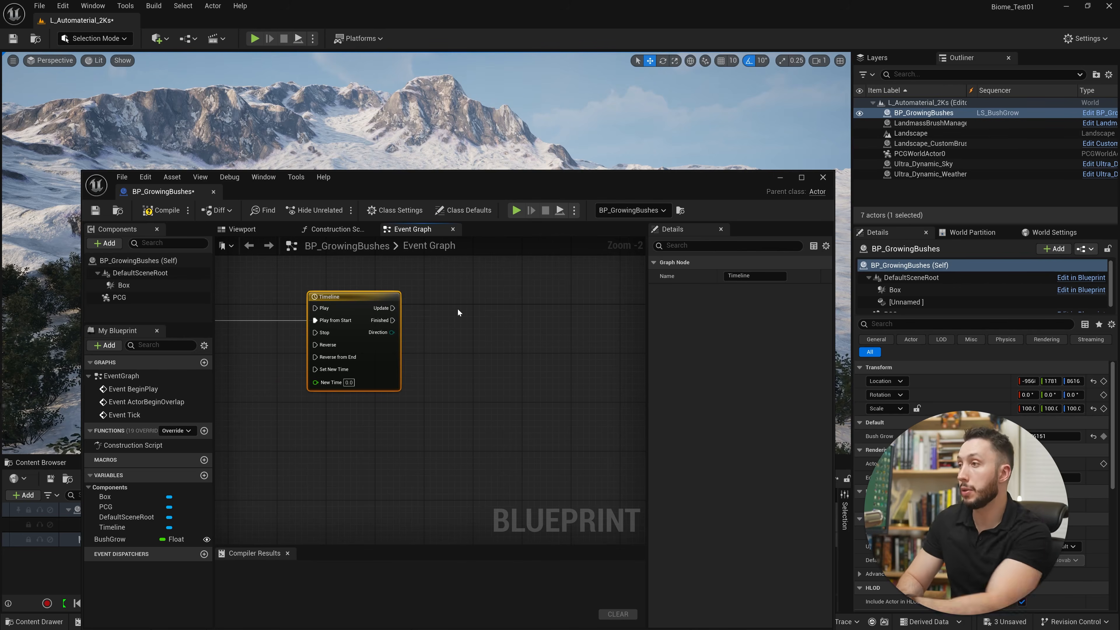
Add a Set node for the BushGrow variable beside the Timeline node in the Event Graph.
right_click_drag(458, 308, 512, 350)
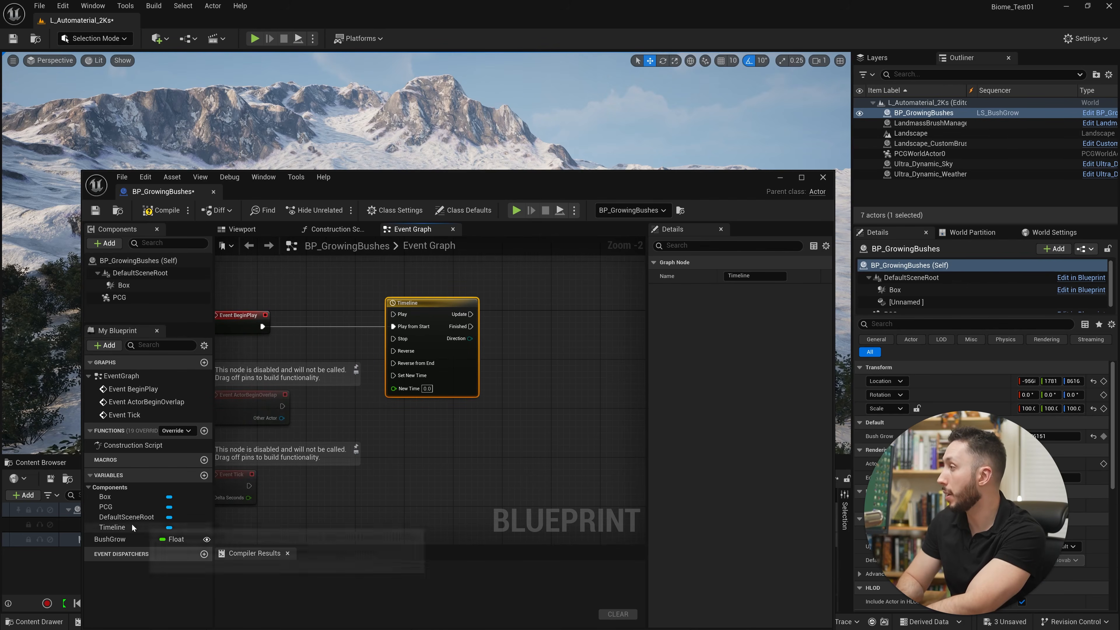
left_click_drag(116, 540, 582, 334)
left_click(570, 396)
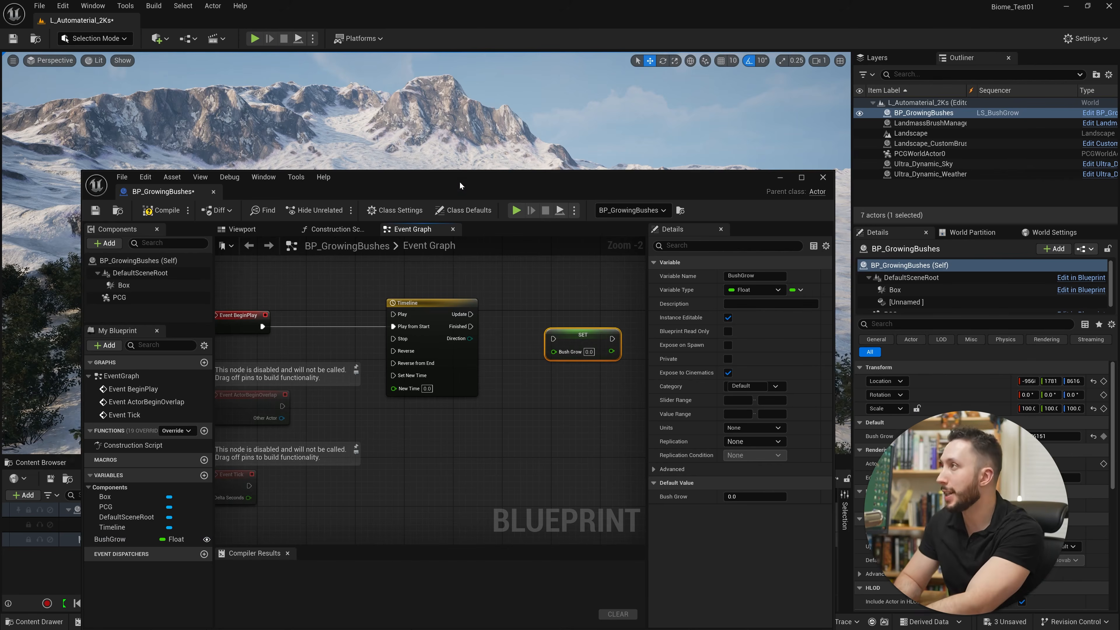
Move the blueprint window aside to close the Sequencer, and bring the window back over the viewport.
left_click_drag(460, 181, 700, 344)
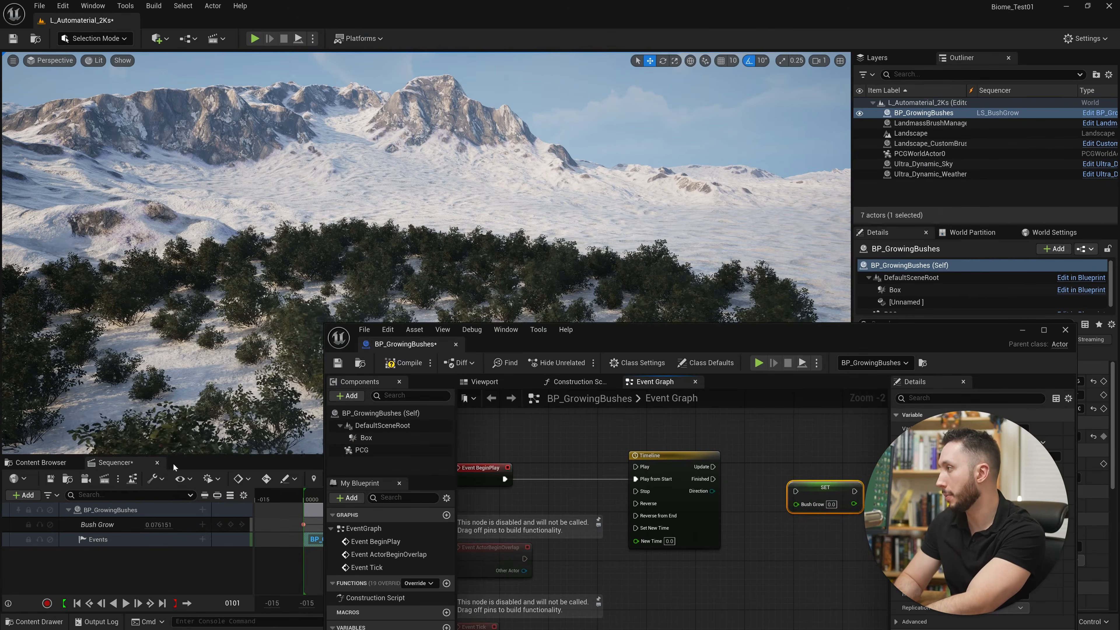
left_click(157, 463)
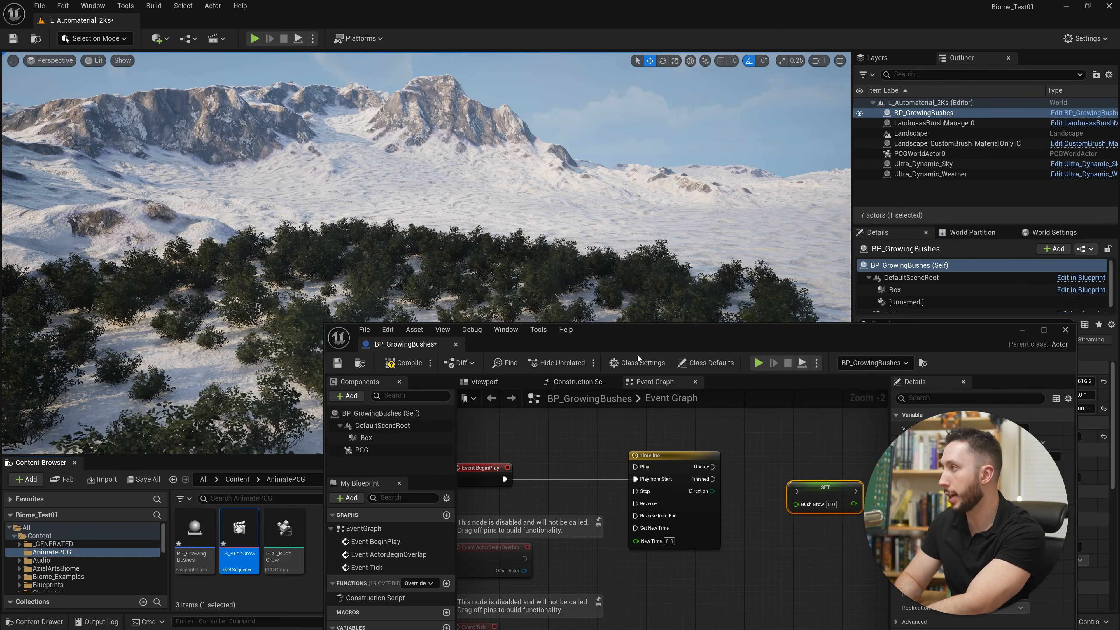
left_click_drag(627, 341, 366, 190)
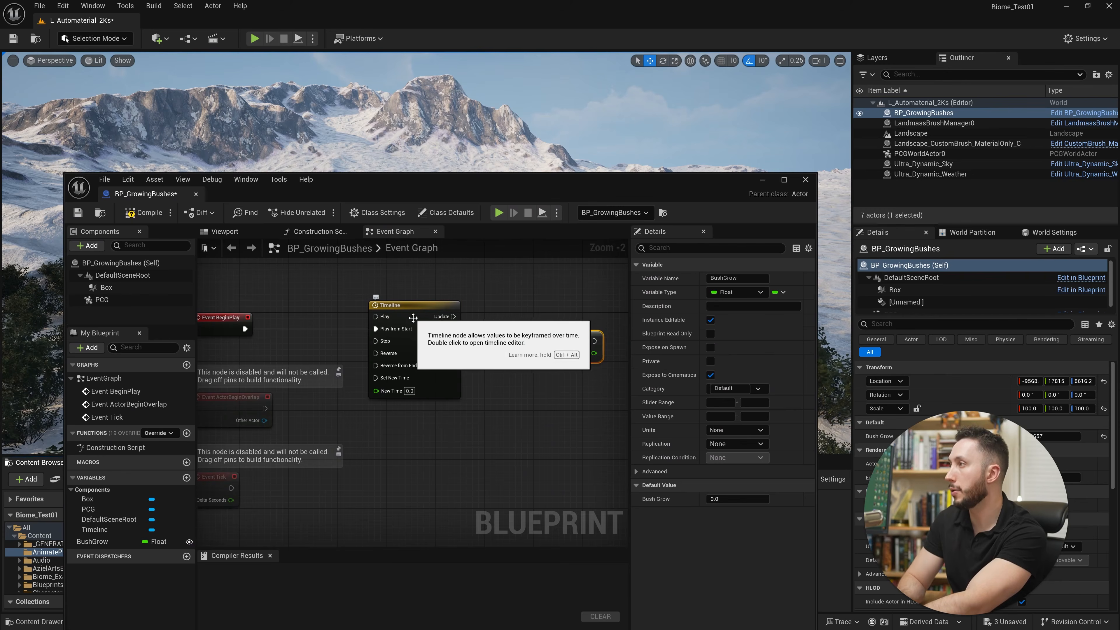
Open the Timeline node and add a float track named BushGrow.
double_click(422, 349)
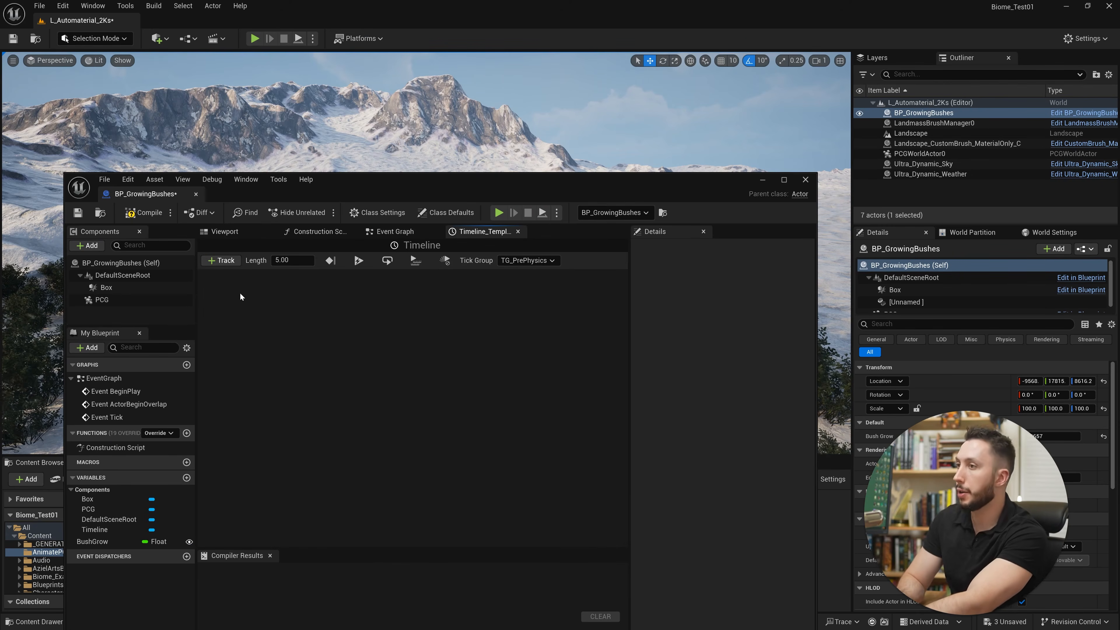
left_click(227, 260)
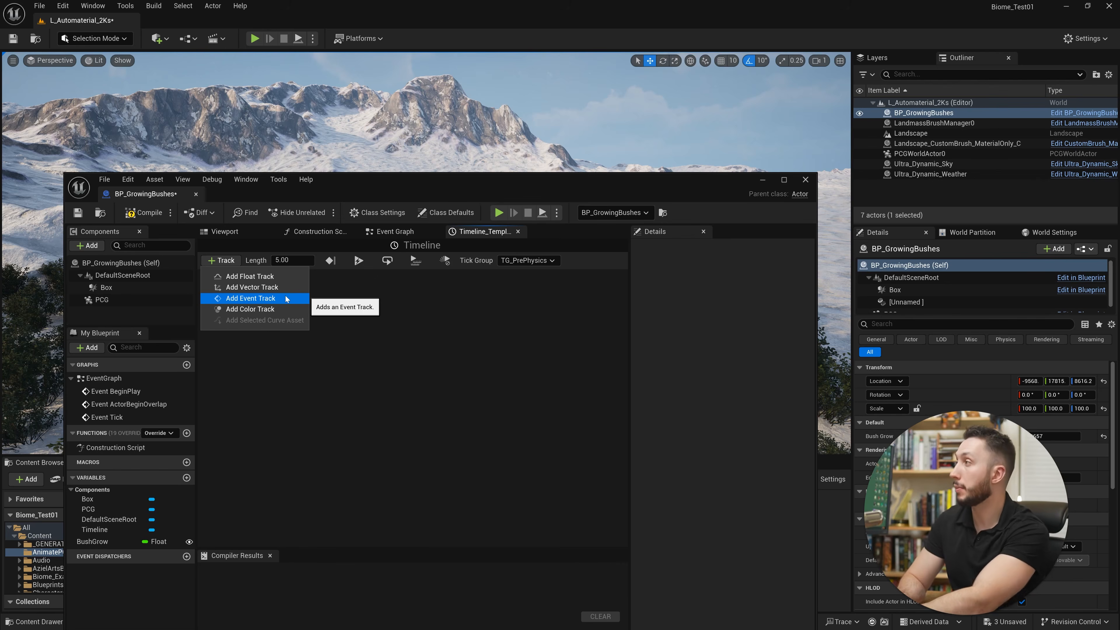
left_click(264, 276)
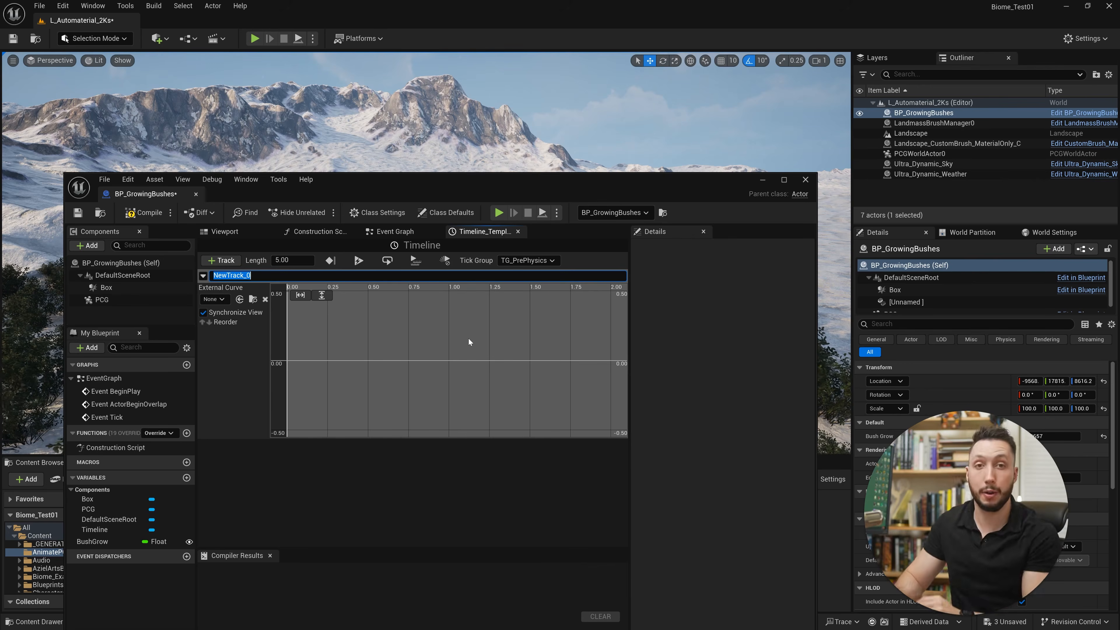
type("B")
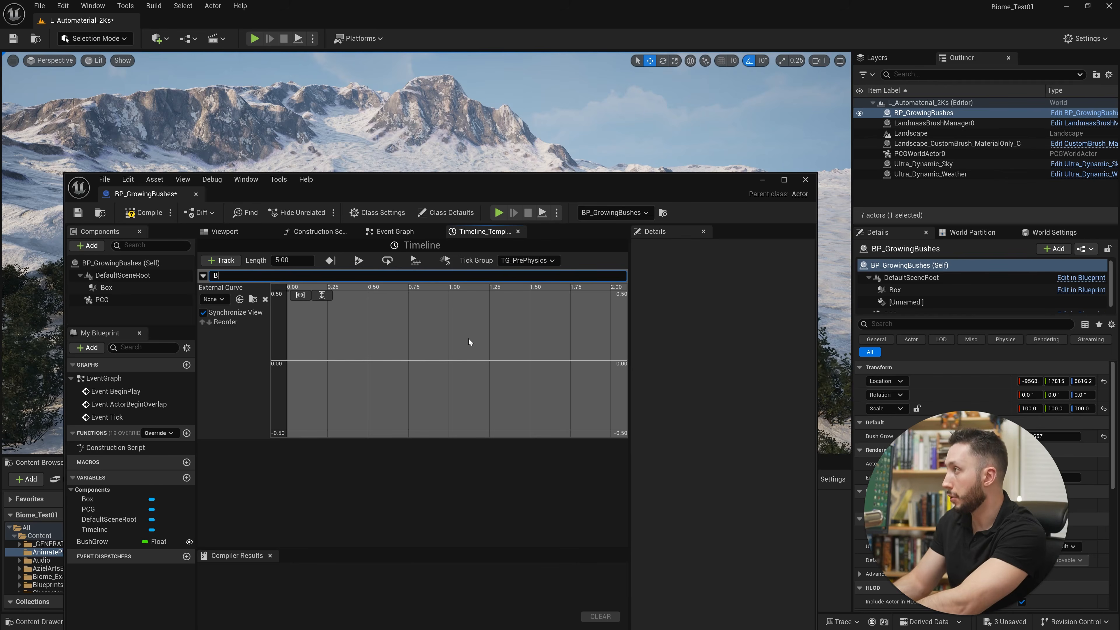
type("ushGrow")
key("Return")
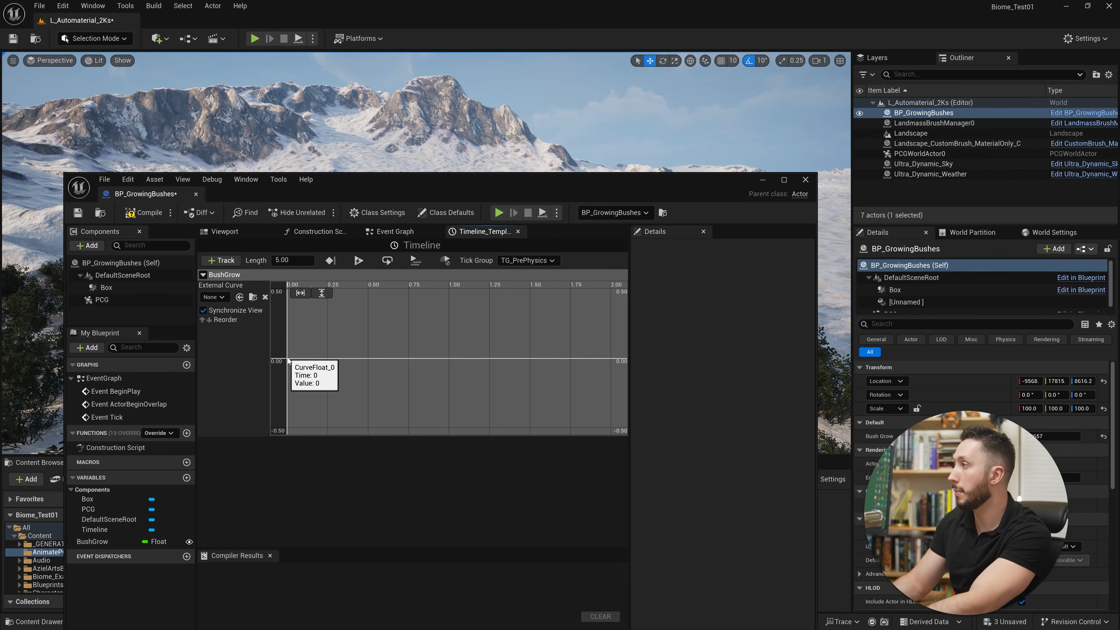
Add a first key to the BushGrow curve at time 0 with value 0.
right_click(288, 360)
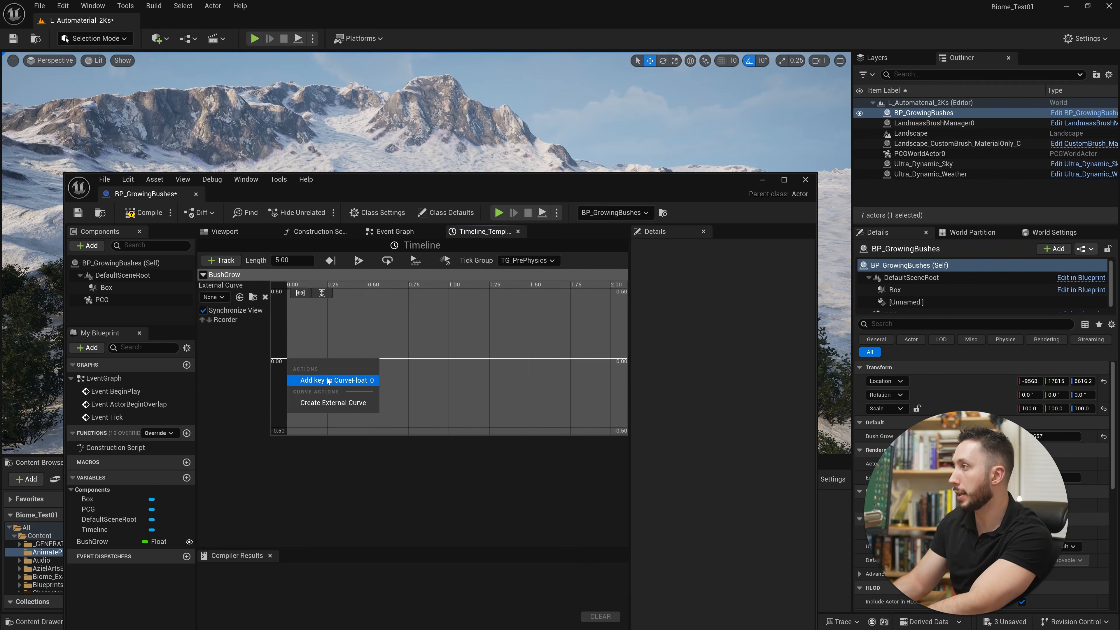
left_click(351, 380)
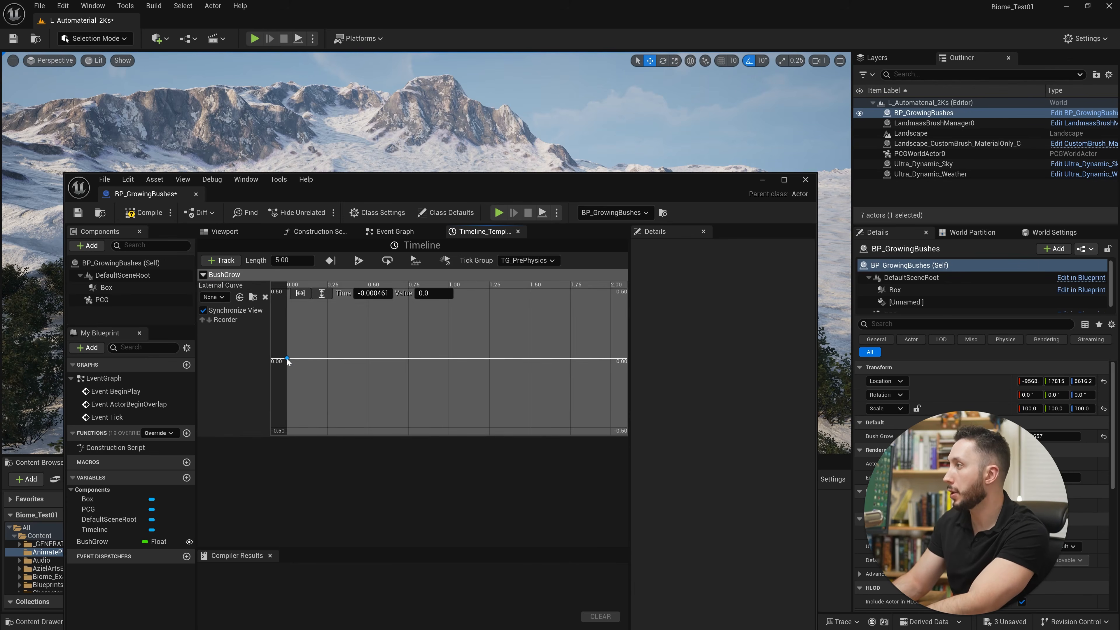
left_click(366, 294)
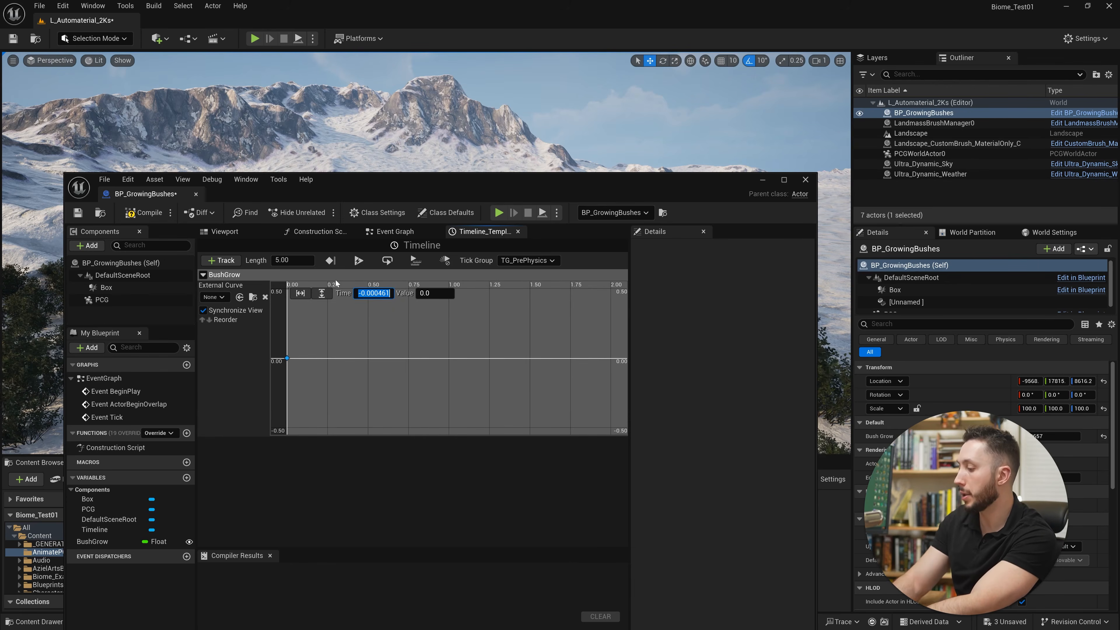
type("0")
key("Return")
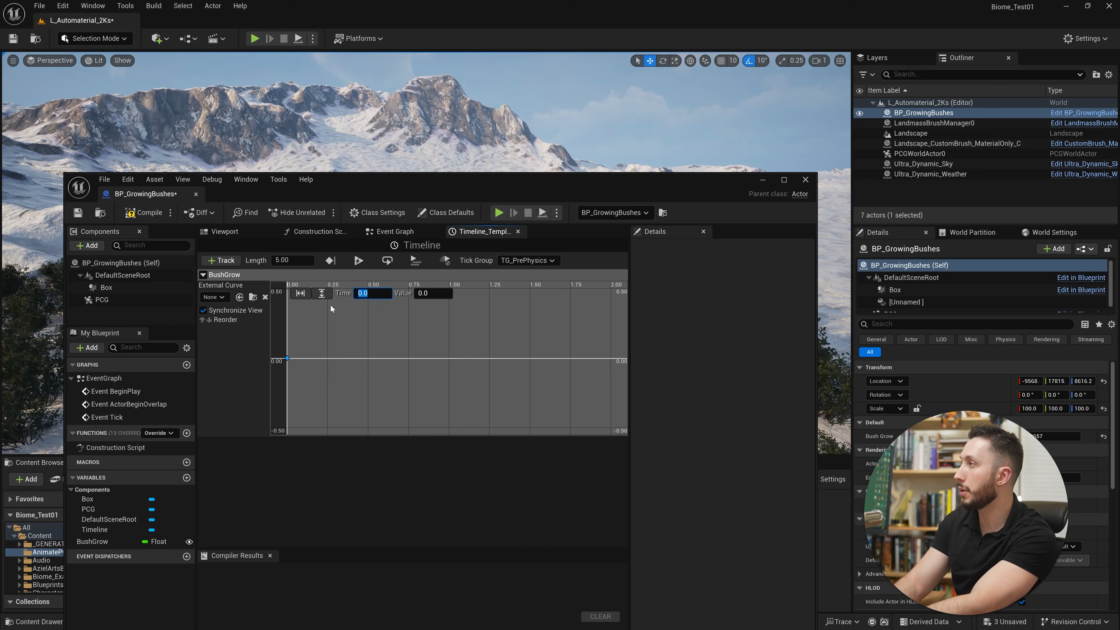
left_click(424, 293)
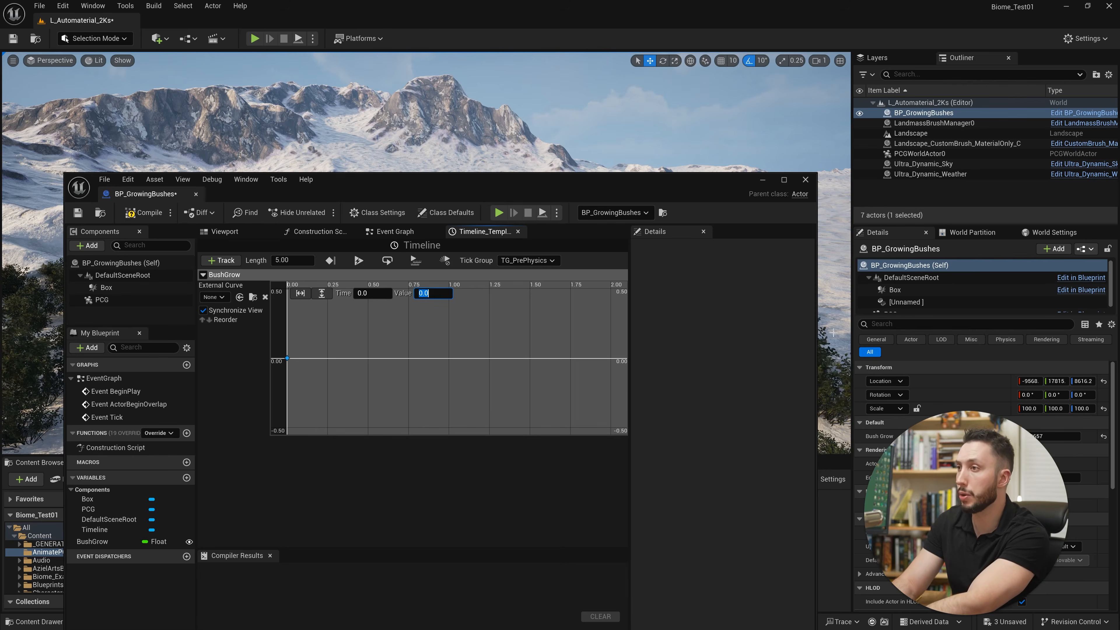
Add a second key to the BushGrow curve at time 3 with value 0.2.
right_click(608, 360)
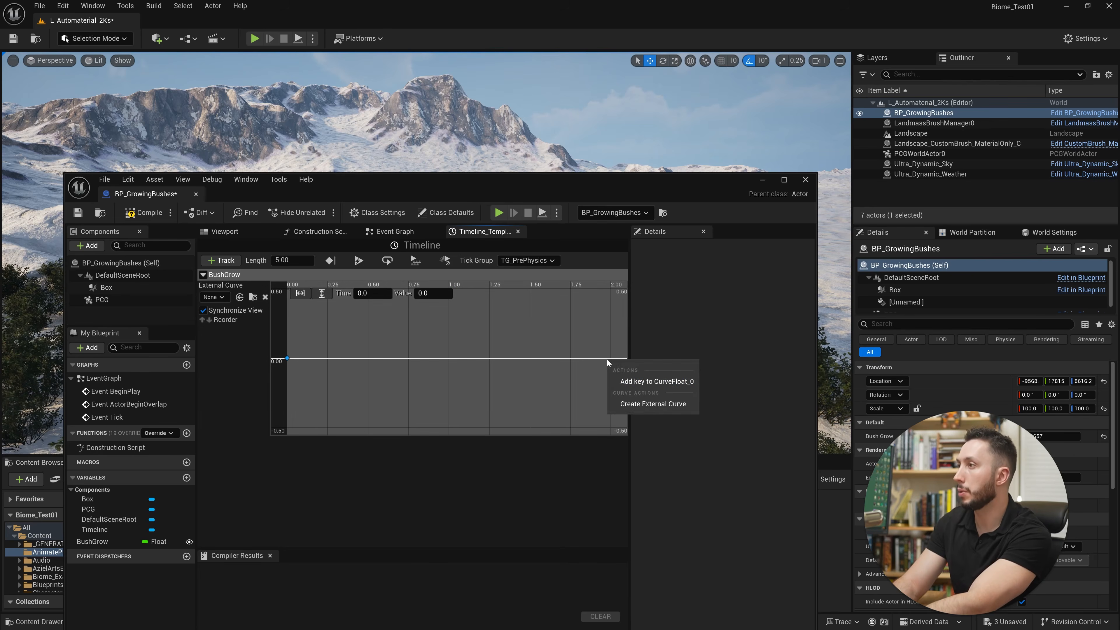
left_click(648, 382)
left_click(426, 293)
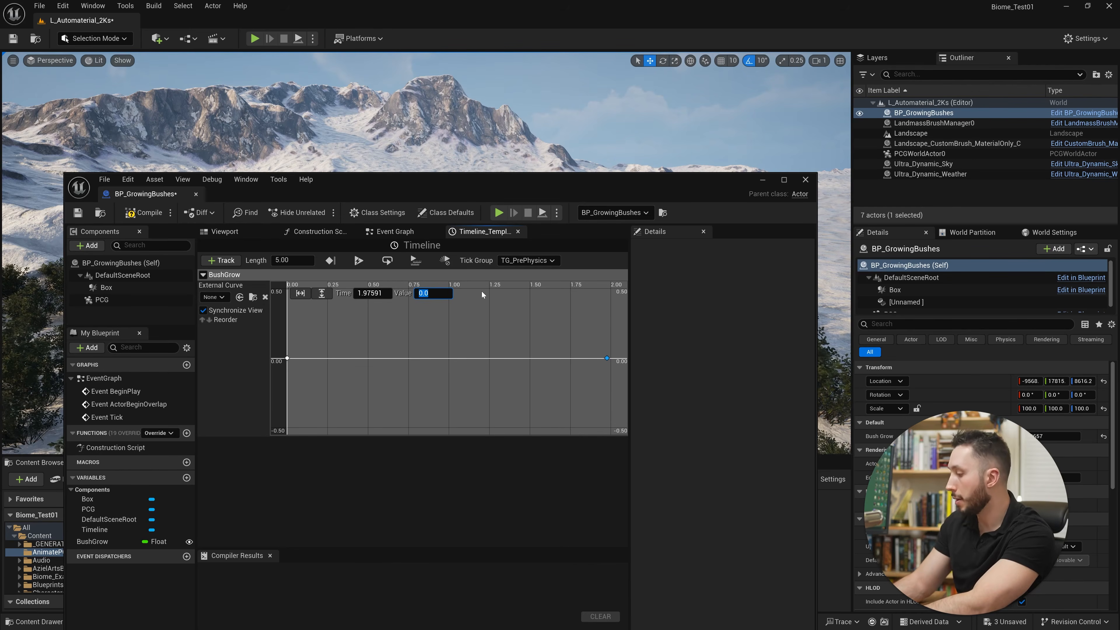
type("0.2")
key("Tab")
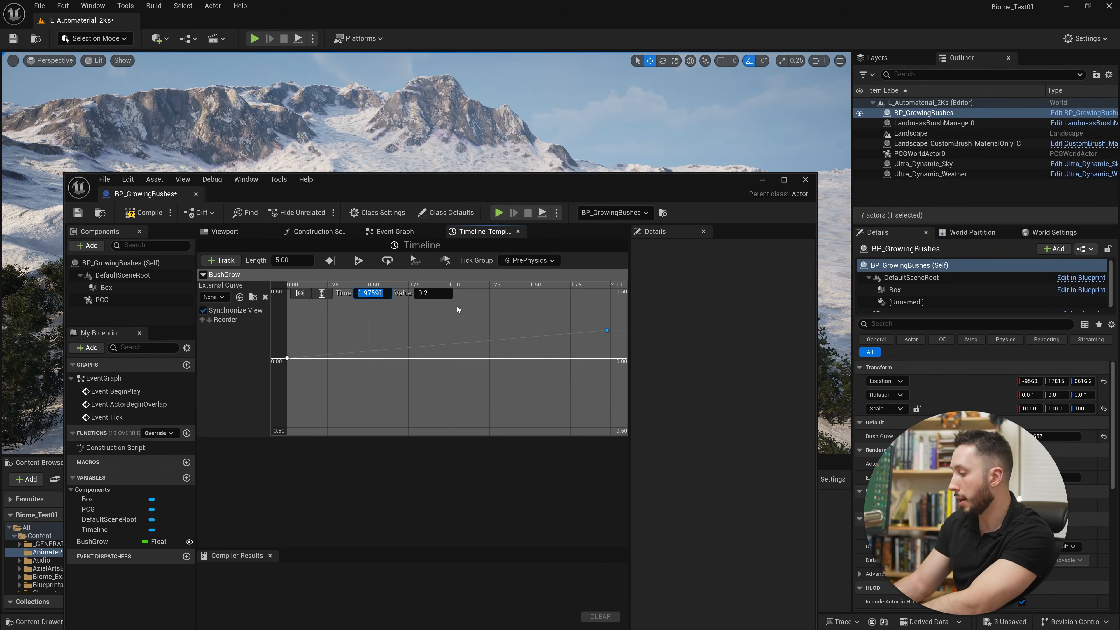
type("3")
key("Return")
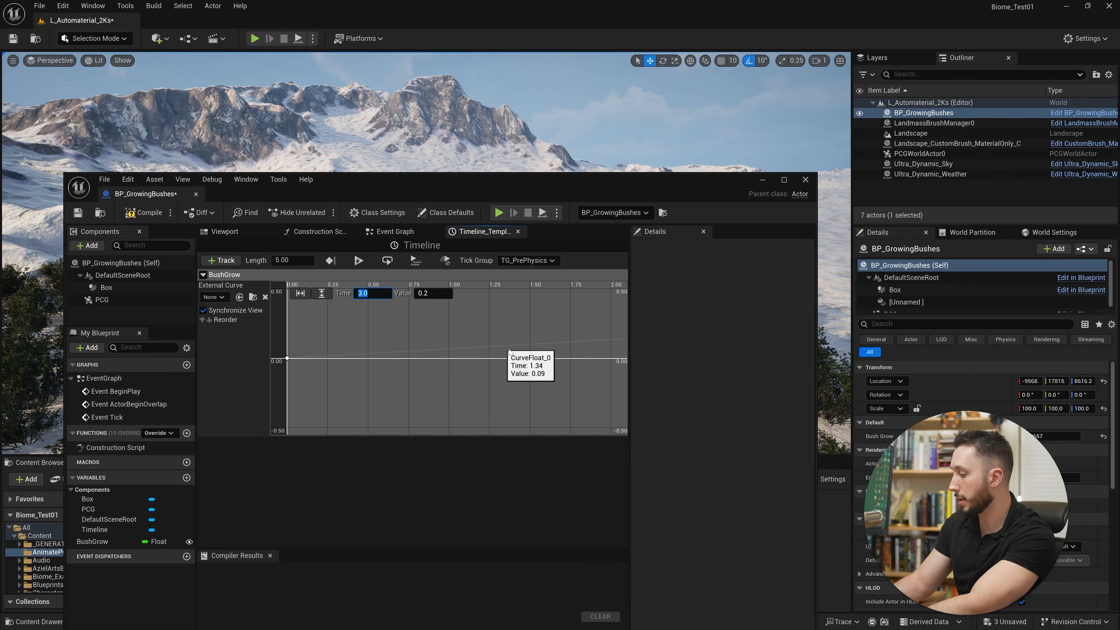
Fit the whole BushGrow curve in view and set the Timeline's length to 3.
left_click(579, 378)
key("f")
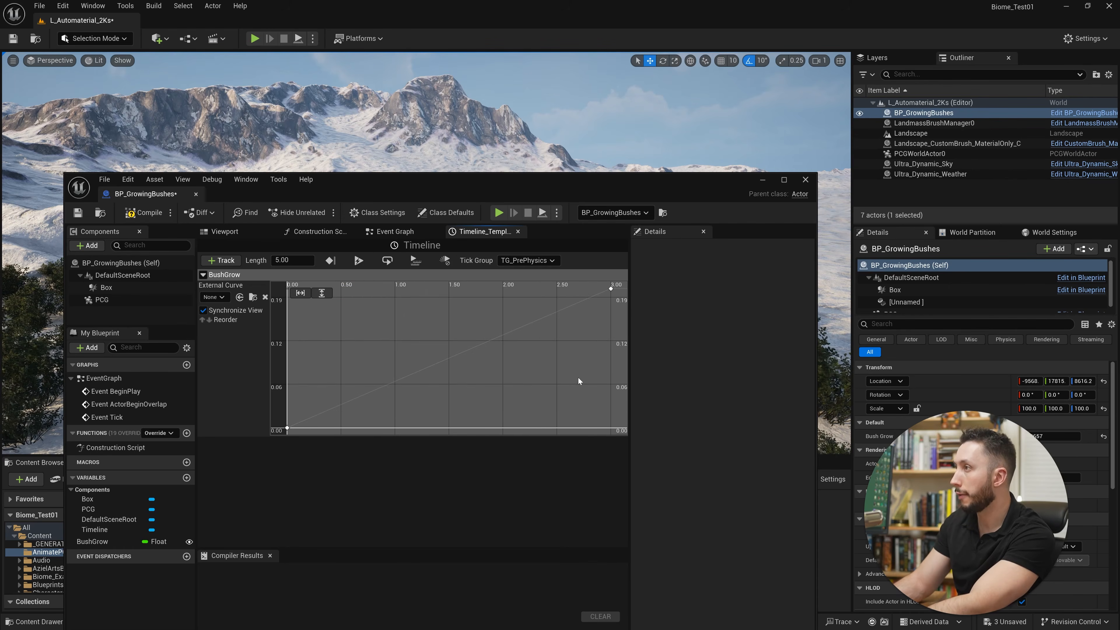
scroll(578, 377, "down", 4)
scroll(564, 385, "down", 3)
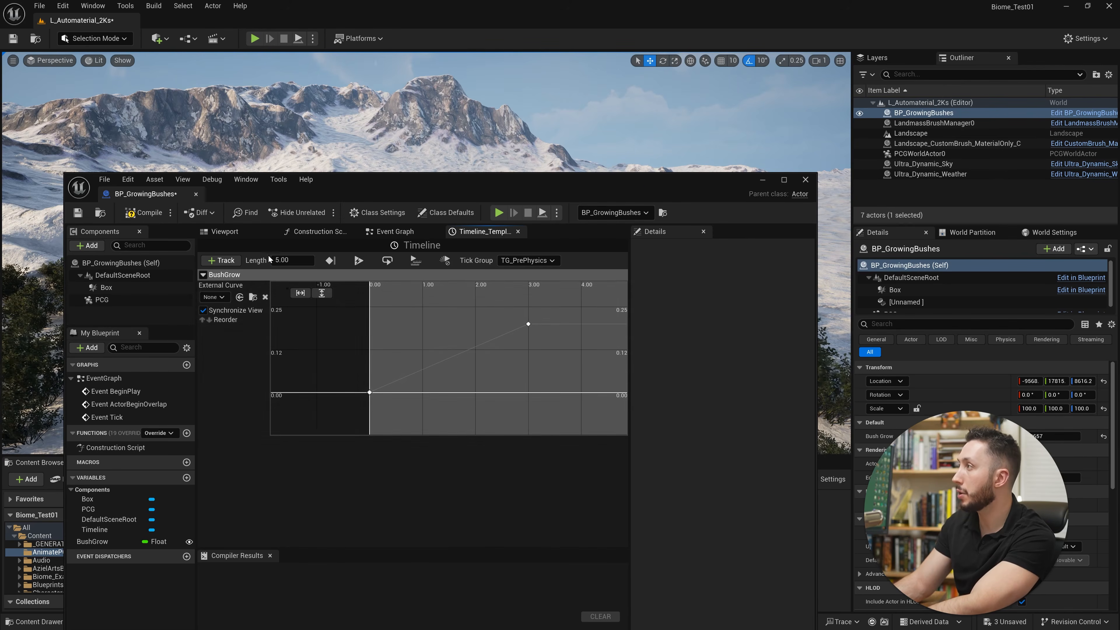
left_click(282, 260)
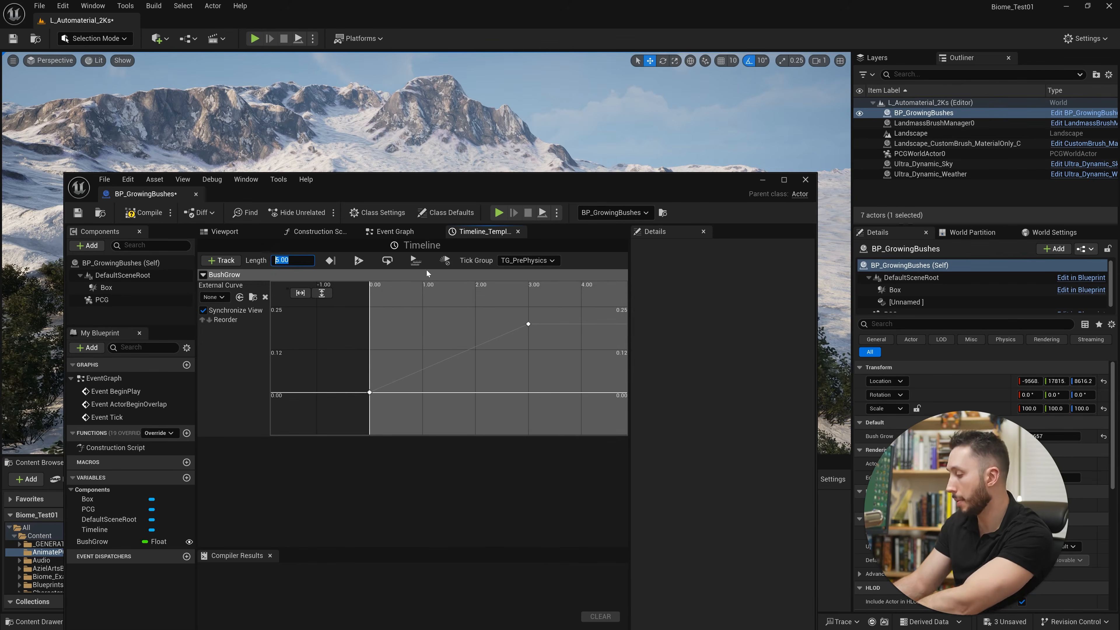
type("3")
key("Return")
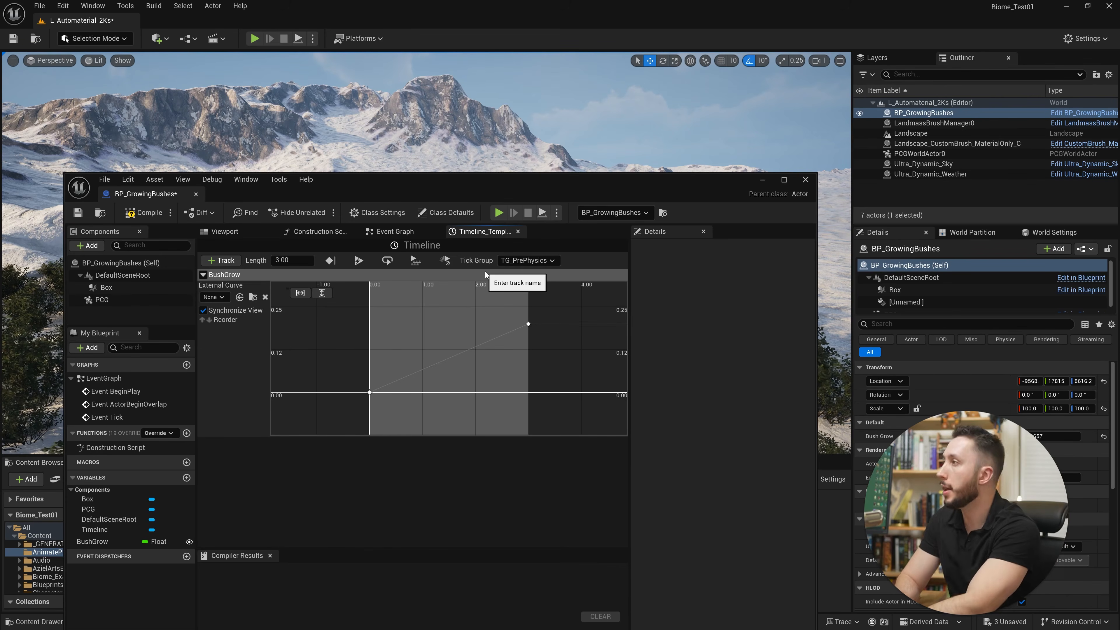
Try the Timeline's Loop option, and compile and save the BP_GrowingBushes blueprint.
left_click(144, 212)
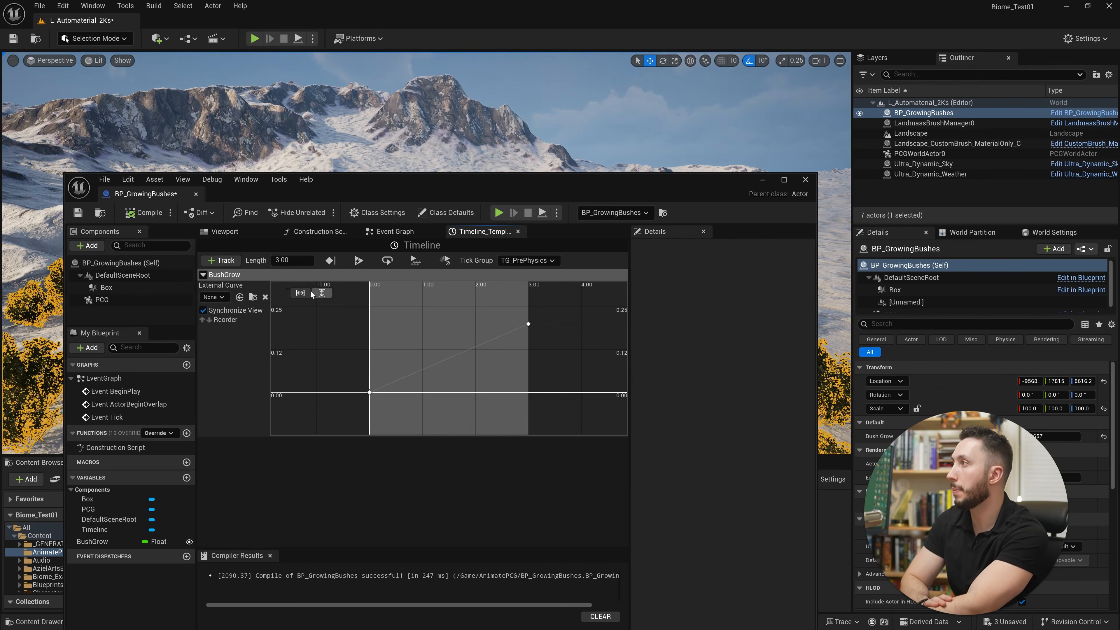
left_click(388, 261)
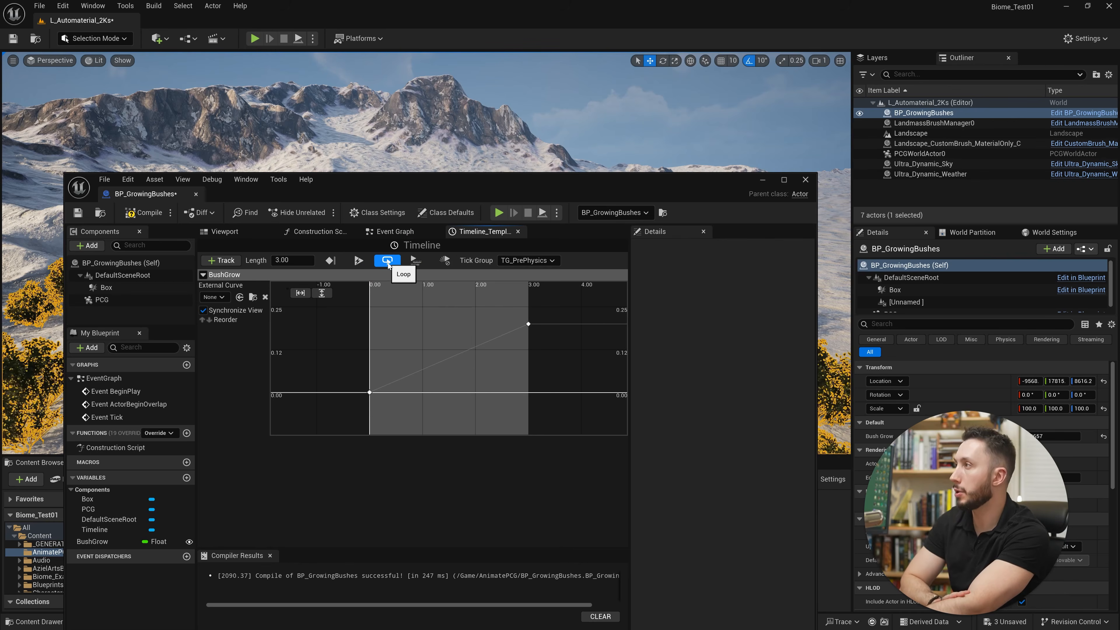
left_click(144, 213)
left_click(78, 212)
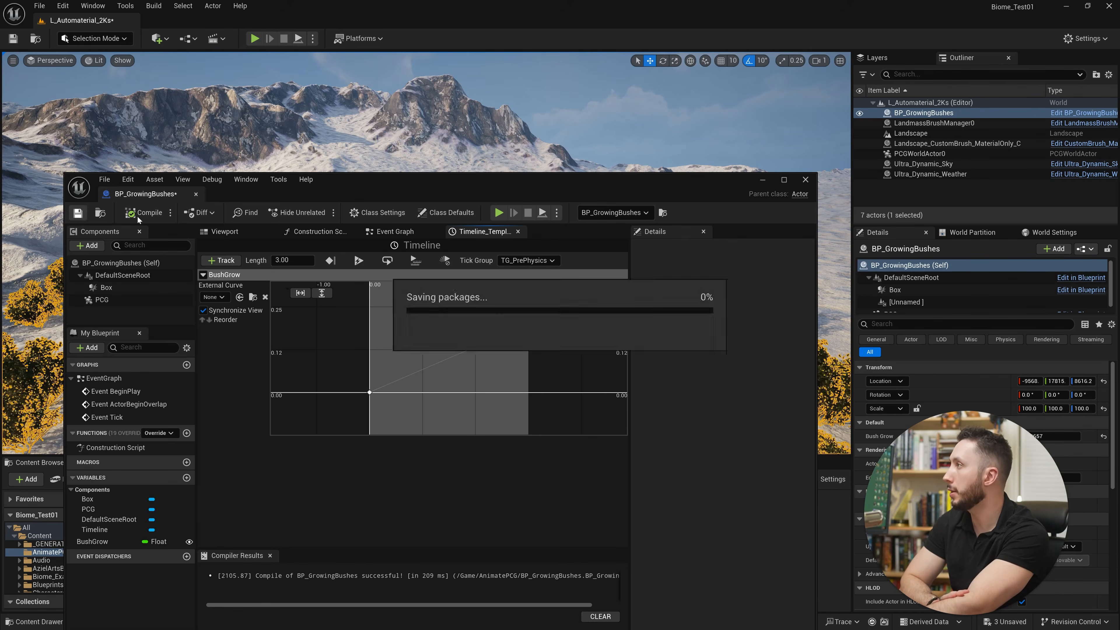
In the Event Graph, connect the Timeline's Update and Bush Grow outputs to the Set Bush Grow node and align it with the Timeline.
left_click(394, 231)
right_click_drag(490, 387, 414, 390)
scroll(415, 390, "up", 3)
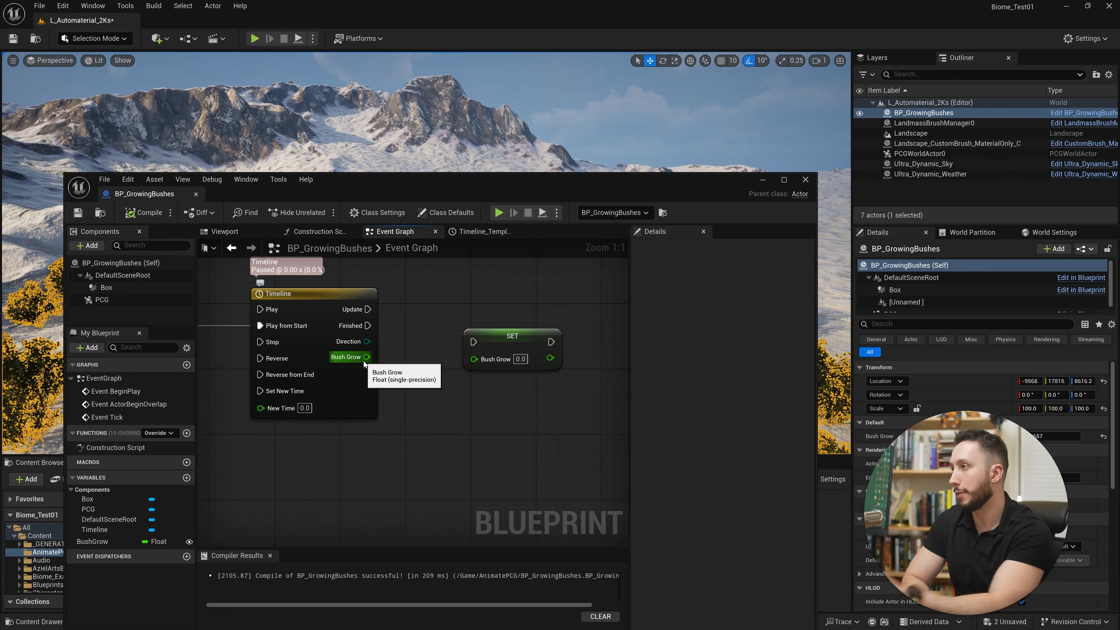
left_click_drag(363, 360, 368, 310)
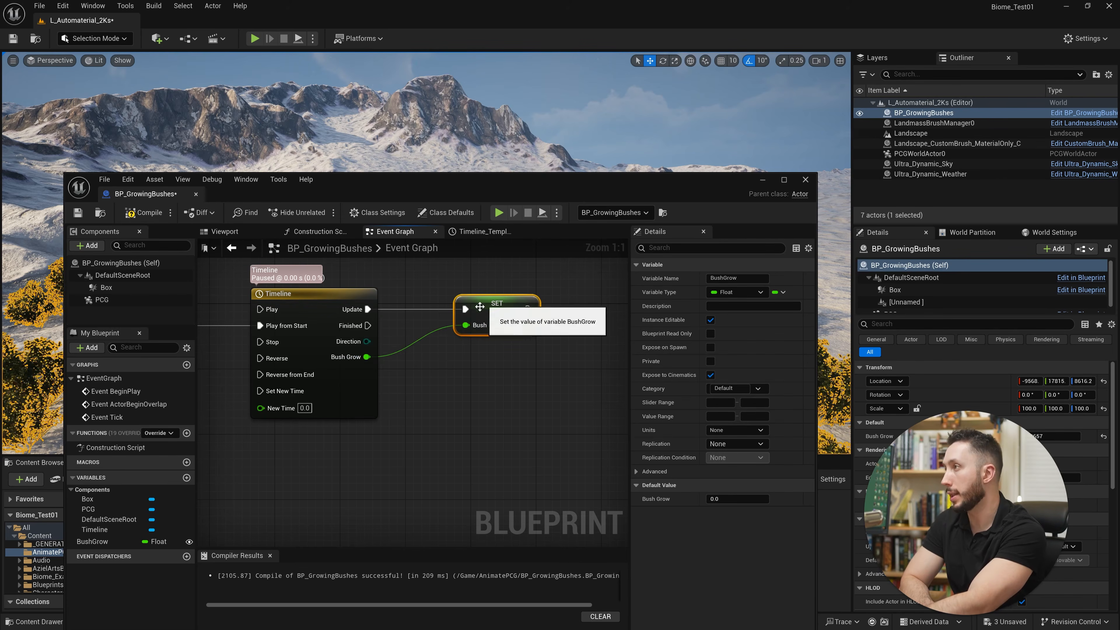
scroll(434, 397, "down", 1)
right_click_drag(434, 397, 569, 402)
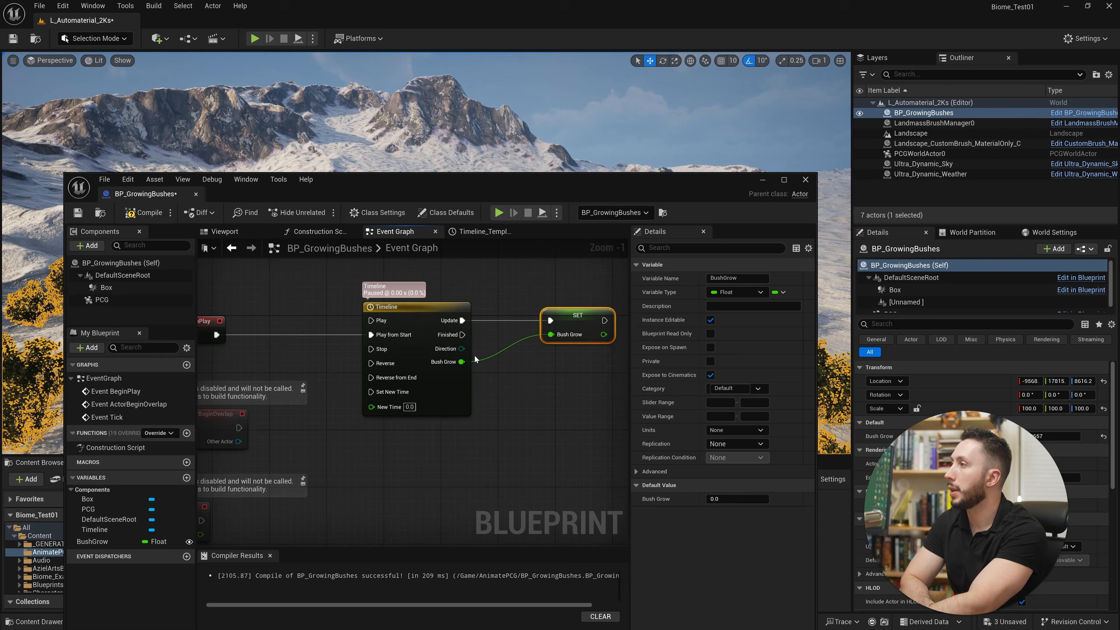
Add a Delay node with a duration of 2.0 between Event BeginPlay and the Timeline, aligned with both.
left_click(602, 291)
right_click_drag(423, 326, 451, 326)
right_click(267, 345)
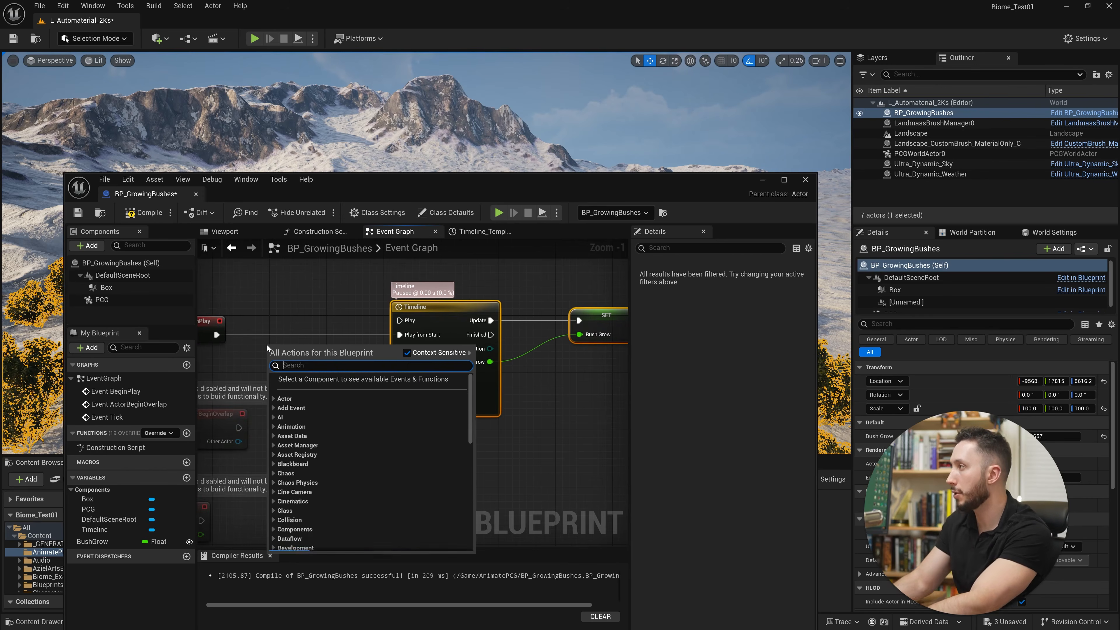
type("del")
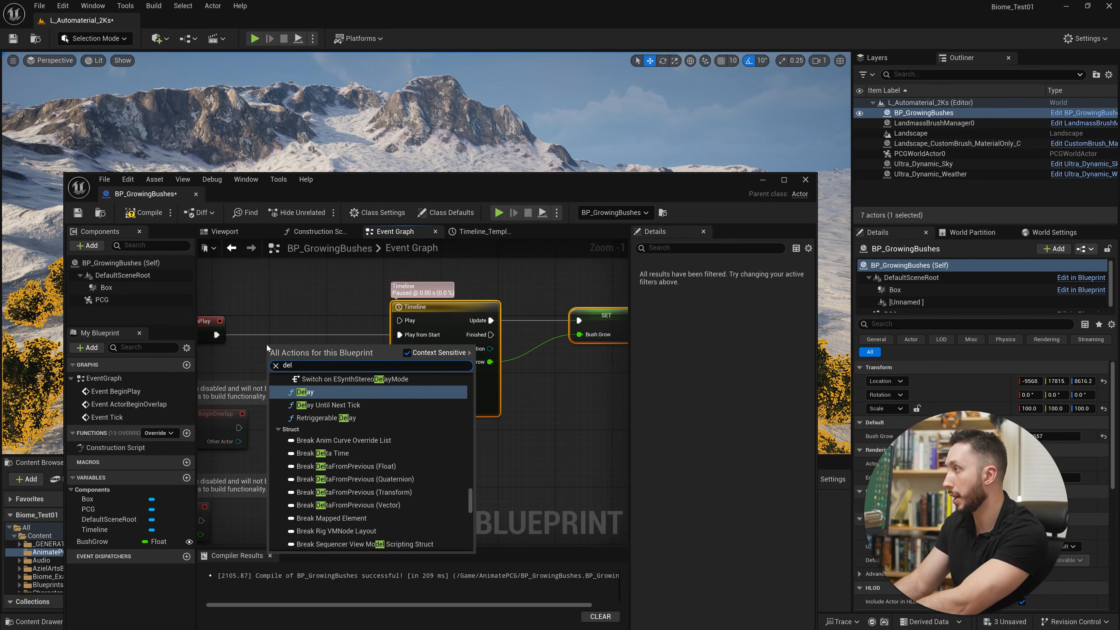
left_click(310, 393)
right_click_drag(336, 343, 400, 344)
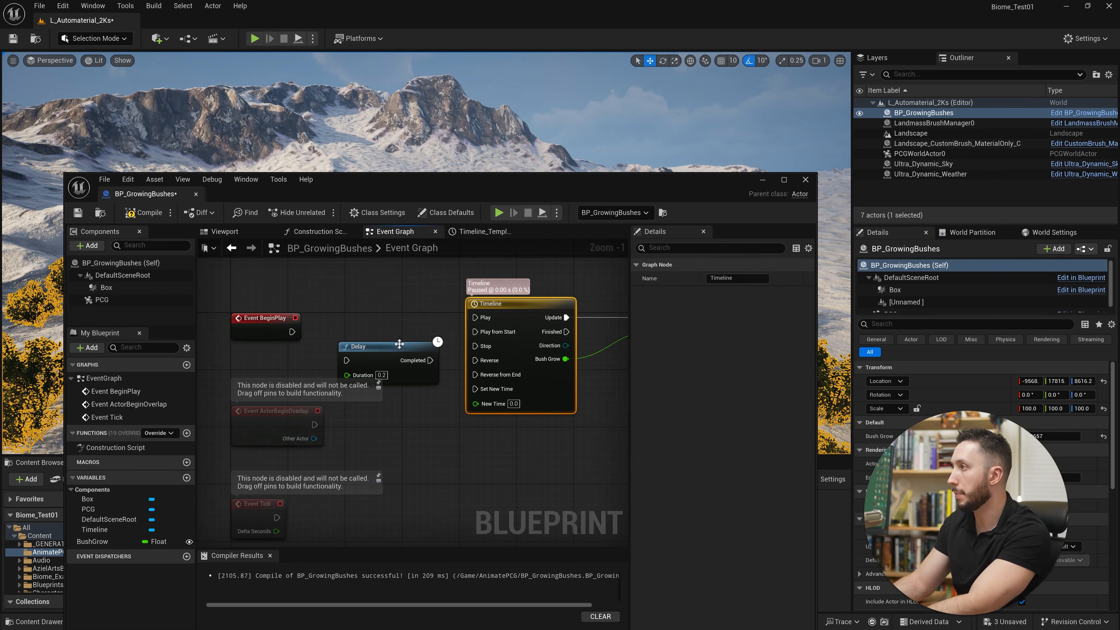
left_click_drag(399, 344, 400, 315)
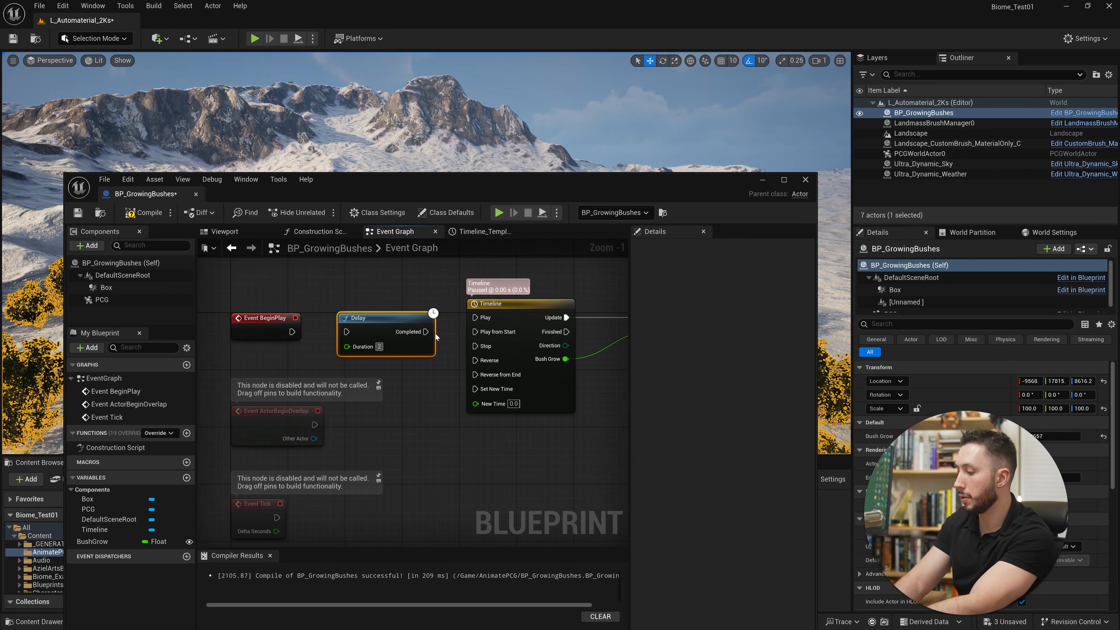
Wire Event BeginPlay through the Delay into the Timeline's Play from Start input, and compile and save the blueprint.
left_click_drag(484, 333, 484, 332)
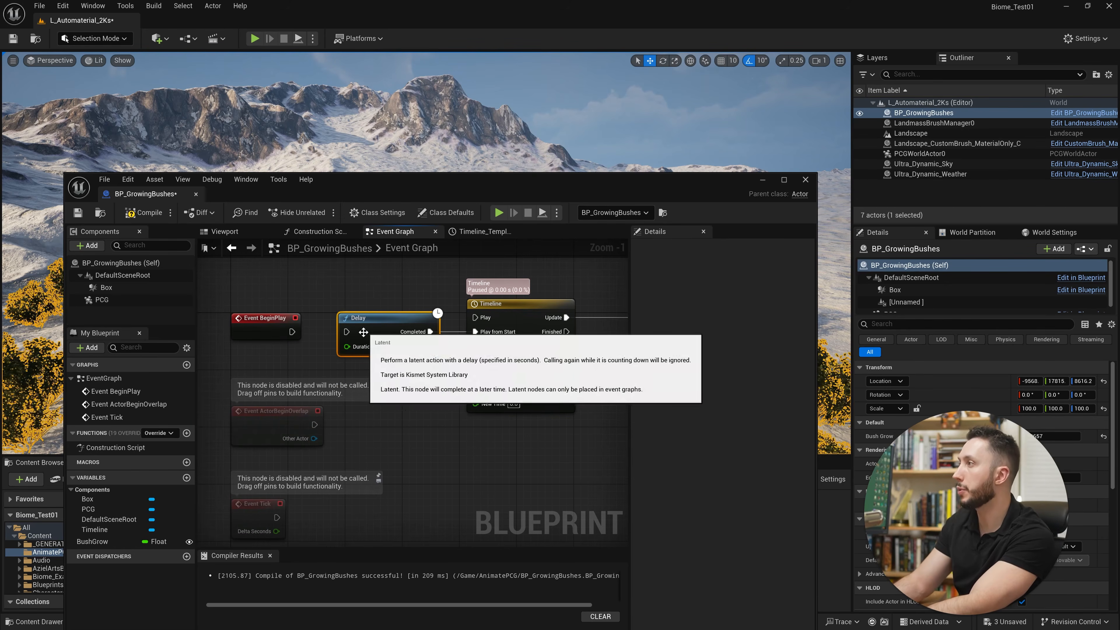
left_click_drag(346, 332, 292, 332)
left_click(144, 212)
left_click(77, 213)
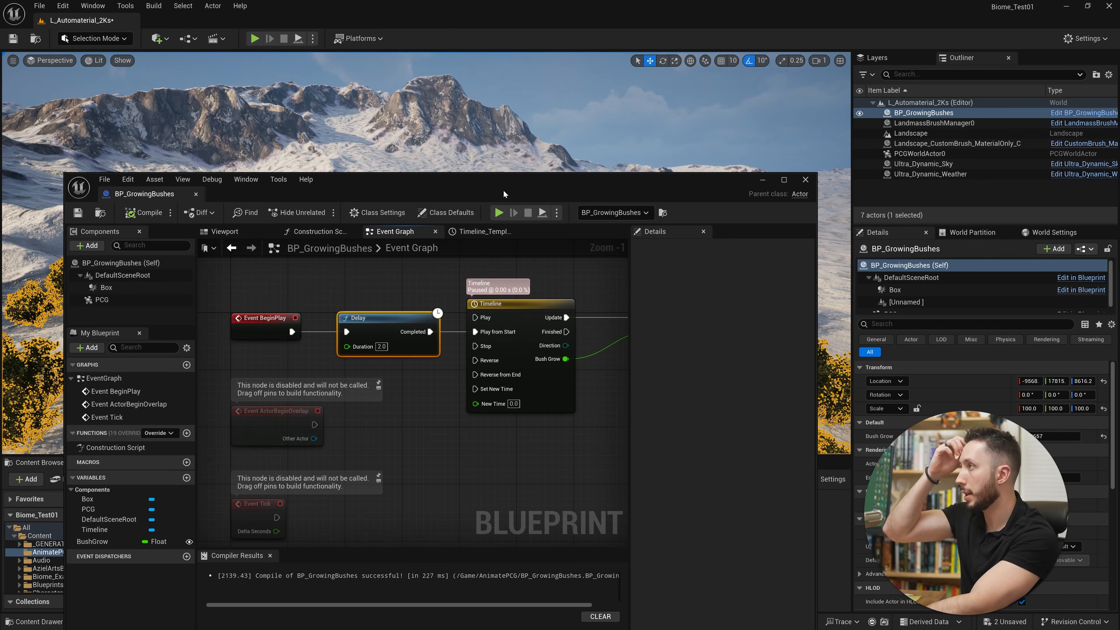
Uncover the level viewport, play the level to check the bush growth, and stop the simulation.
left_click_drag(504, 195, 492, 509)
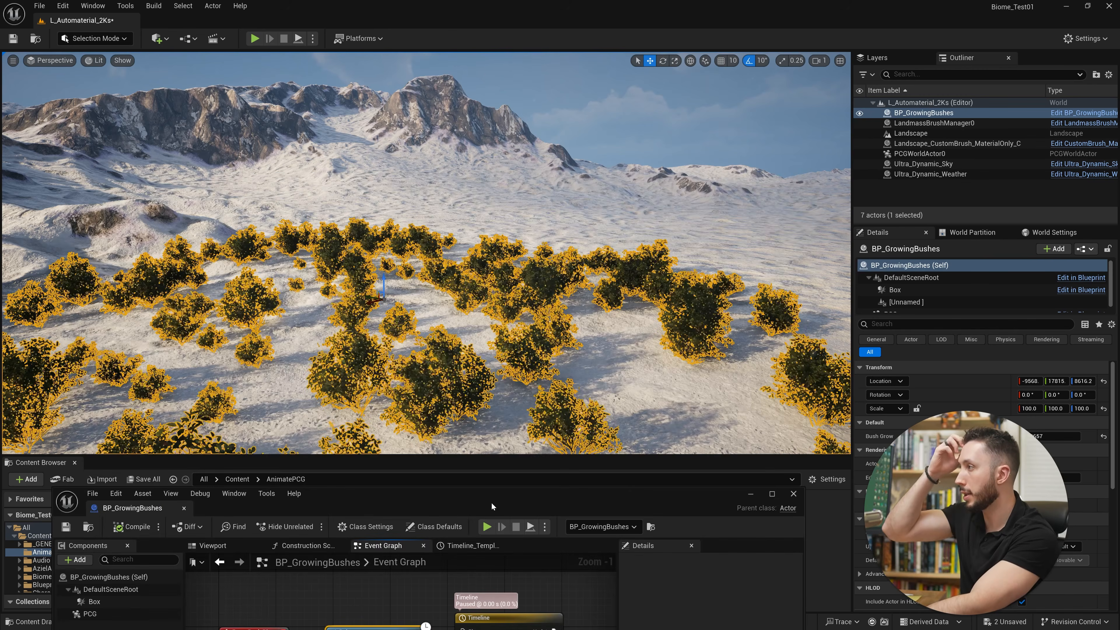
left_click(313, 39)
left_click(353, 141)
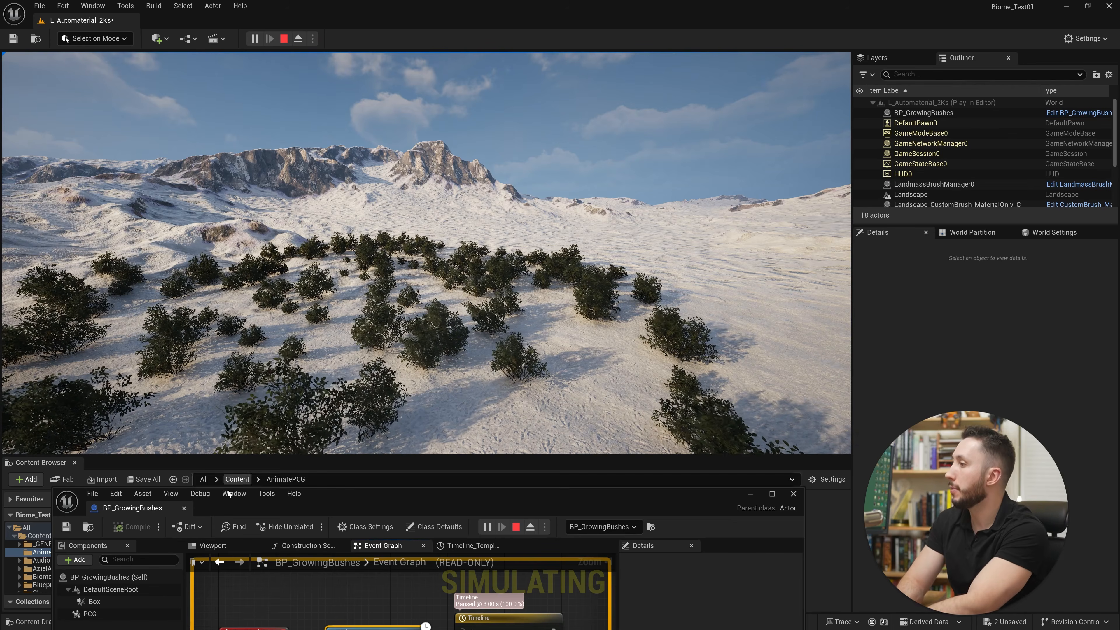
left_click(517, 530)
Add a Notify Properties Changed from Blueprint (PCG) node after the Set Bush Grow node in the Event Graph.
left_click_drag(555, 493, 622, 134)
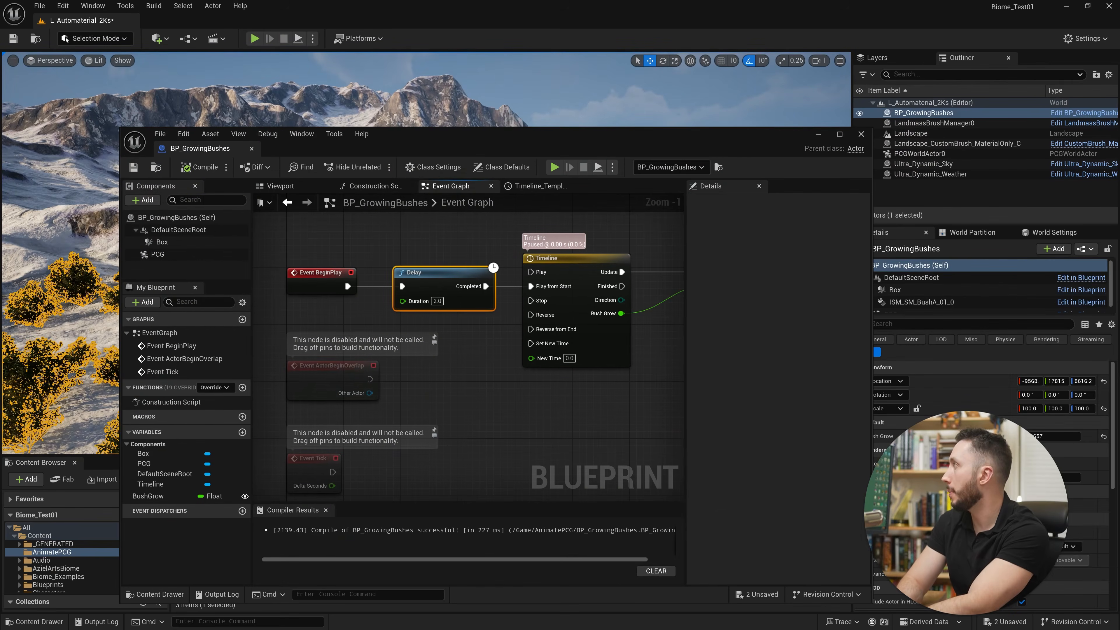
right_click_drag(592, 433, 417, 444)
scroll(521, 395, "down", 1)
right_click_drag(578, 365, 515, 383)
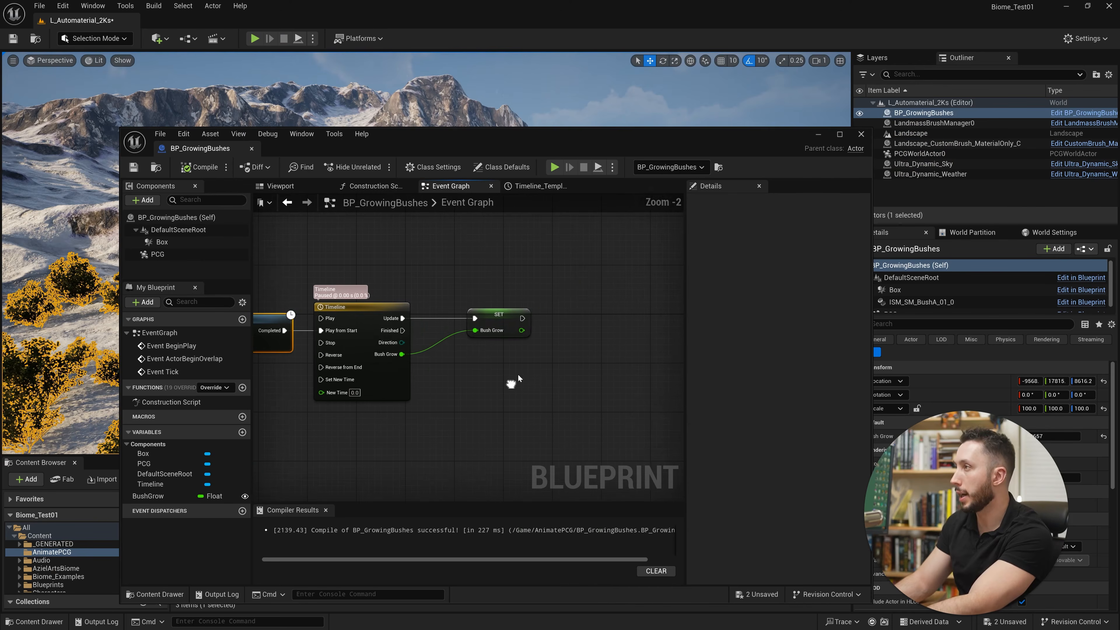
left_click_drag(523, 319, 570, 319)
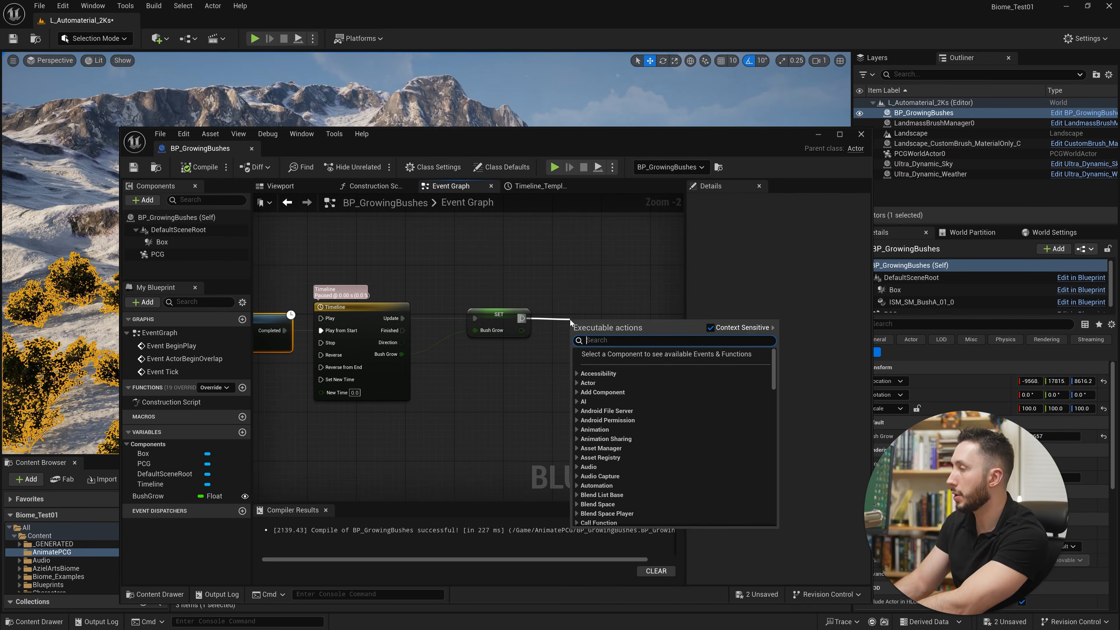
type("no")
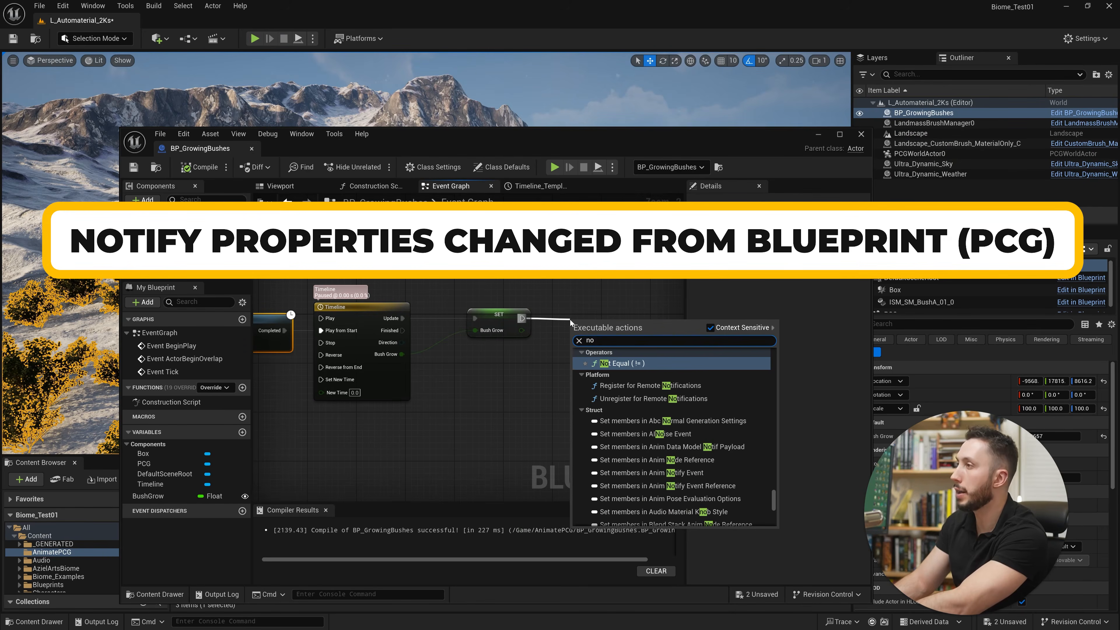
type("tify pro")
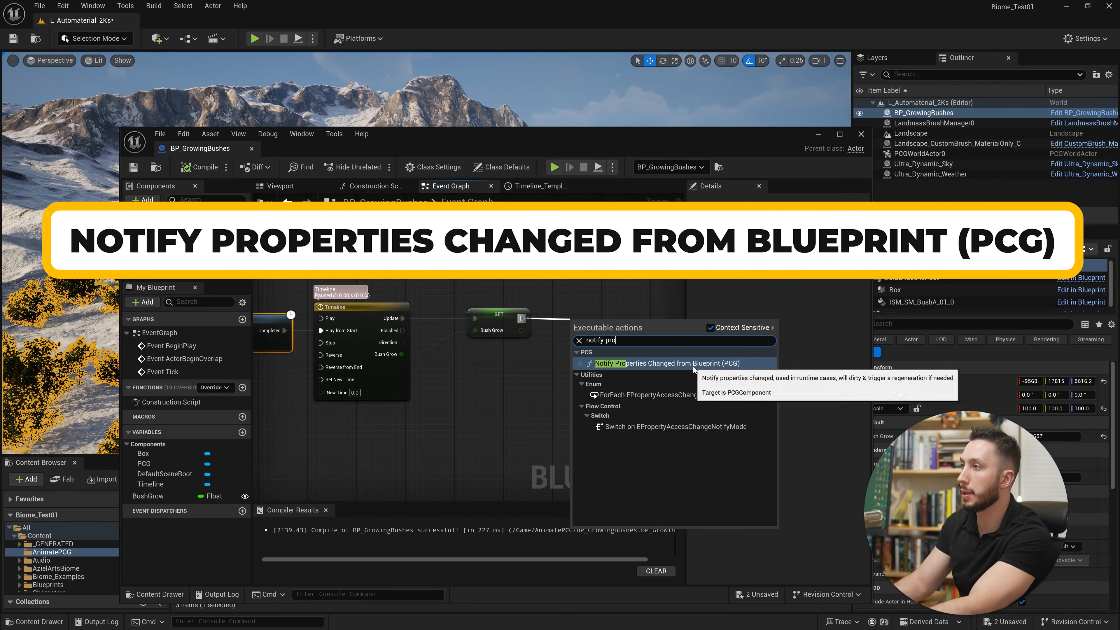
left_click(718, 364)
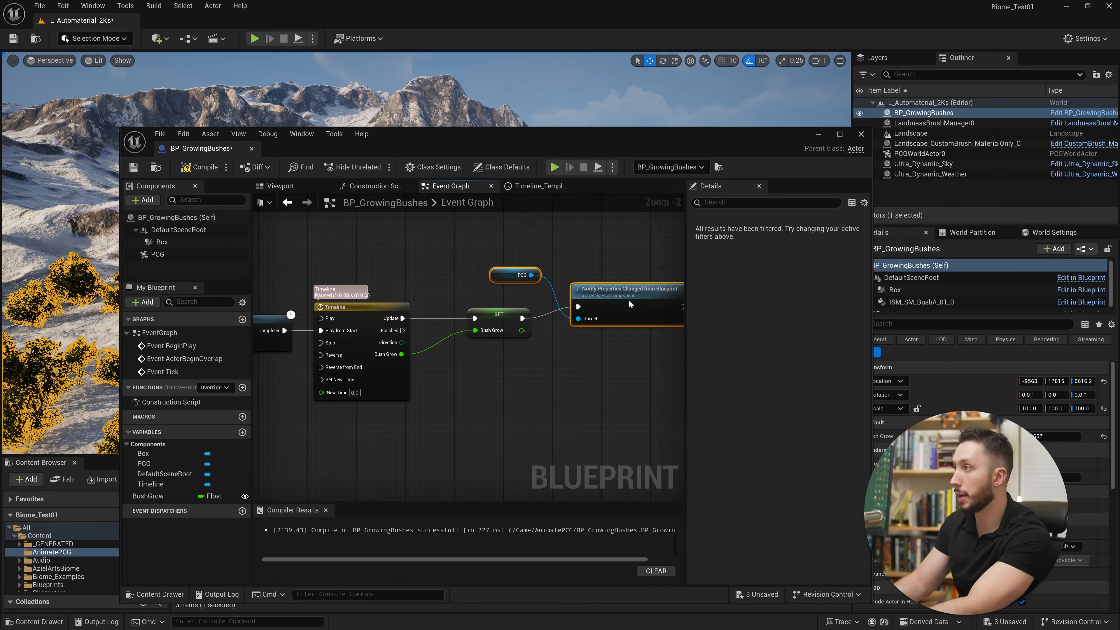
Place the PCG reference below the execution line and align the Notify Properties Changed node with Set Bush Grow.
left_click_drag(497, 275, 542, 377)
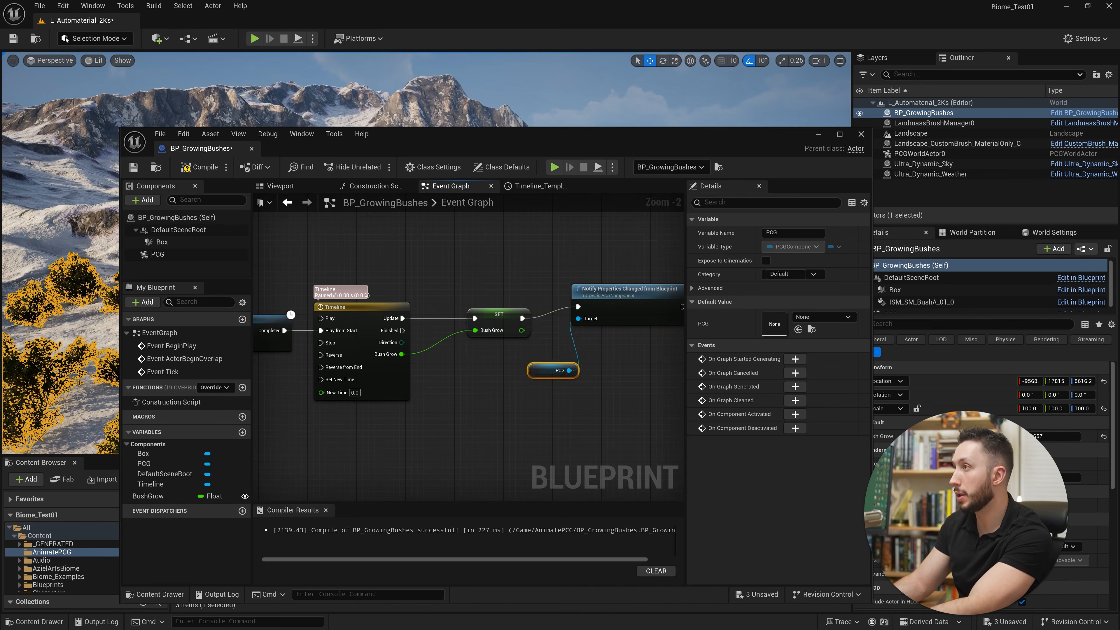
right_click_drag(617, 382, 482, 382)
left_click_drag(476, 304, 481, 317)
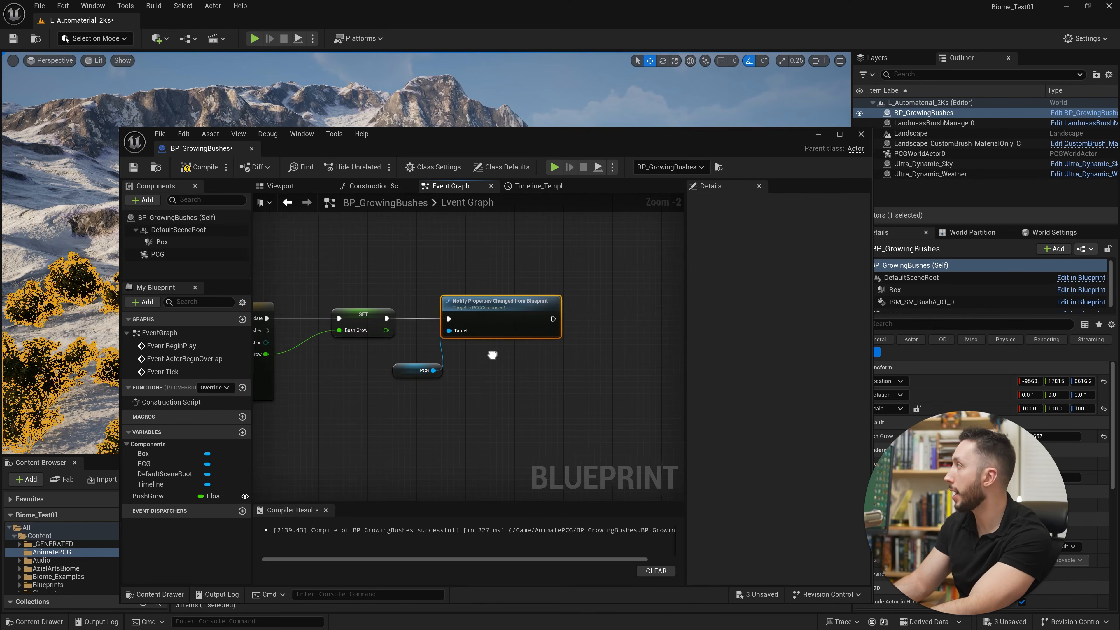
scroll(492, 356, "down", 2)
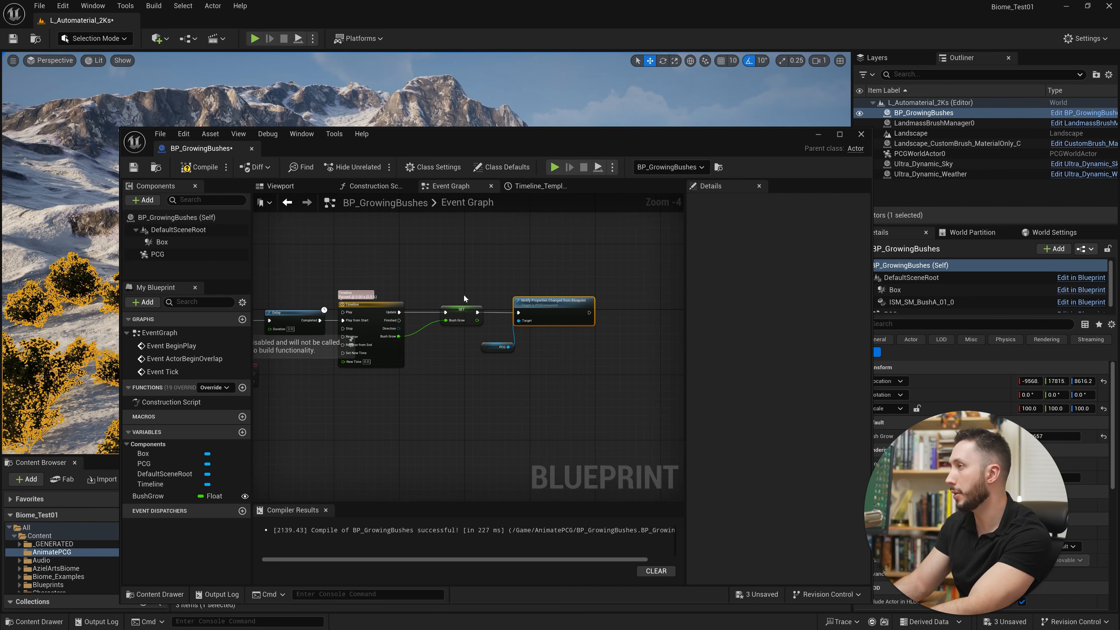
Disconnect Notify Properties Changed from the Set Bush Grow node and move it away to leave room between them.
right_click_drag(464, 299, 394, 271)
left_click_drag(508, 276, 585, 273)
left_click(427, 319)
scroll(424, 292, "up", 3)
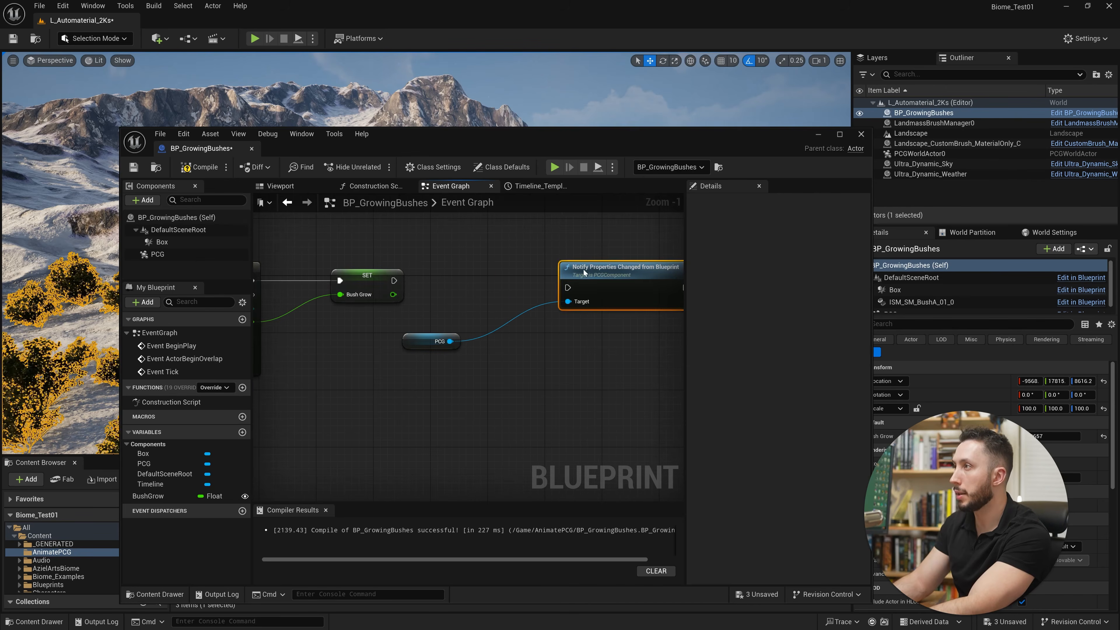
Insert a Do Once node between Set Bush Grow and Notify Properties Changed and connect its execution input and Completed output.
right_click(496, 282)
right_click(422, 242)
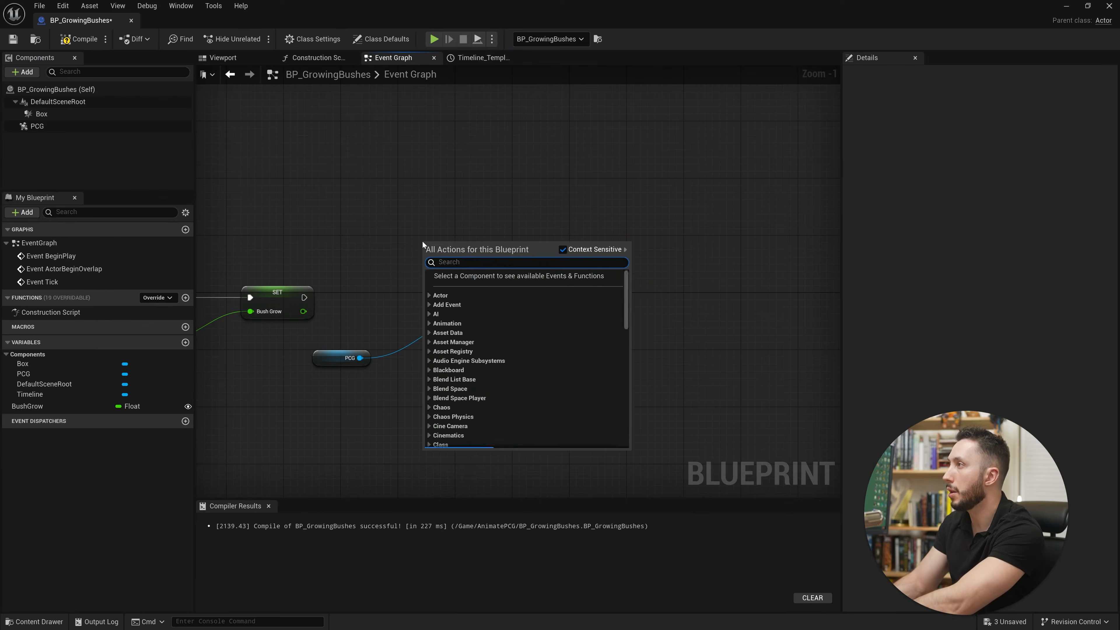
type("di")
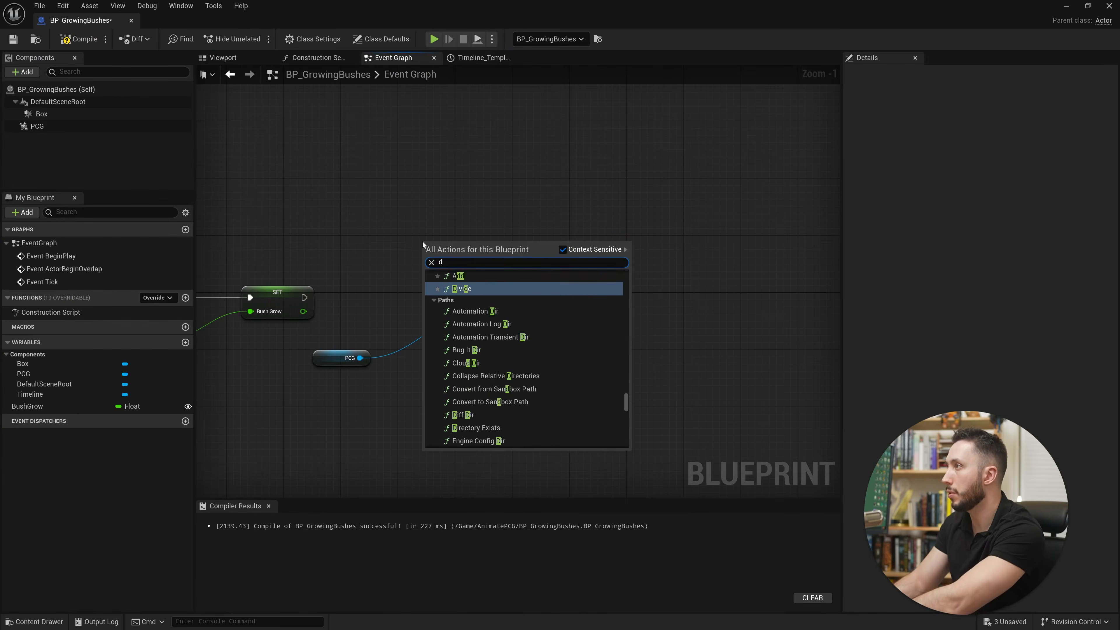
key("BackSpace")
key("BackSpace")
type("o once")
key("Return")
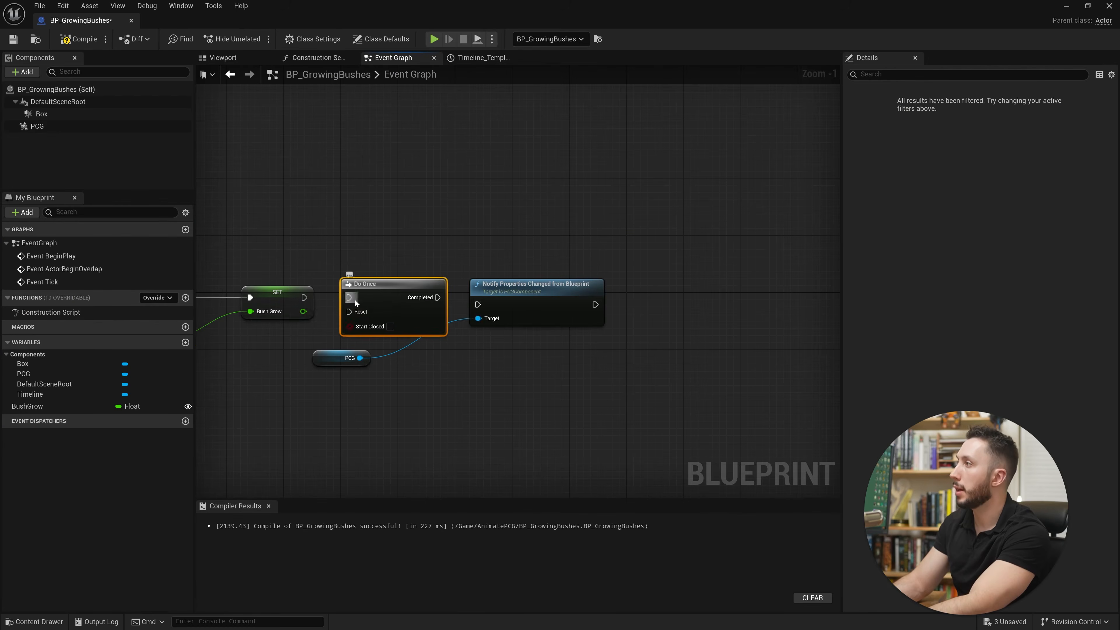
left_click_drag(354, 299, 297, 298)
left_click_drag(437, 297, 476, 304)
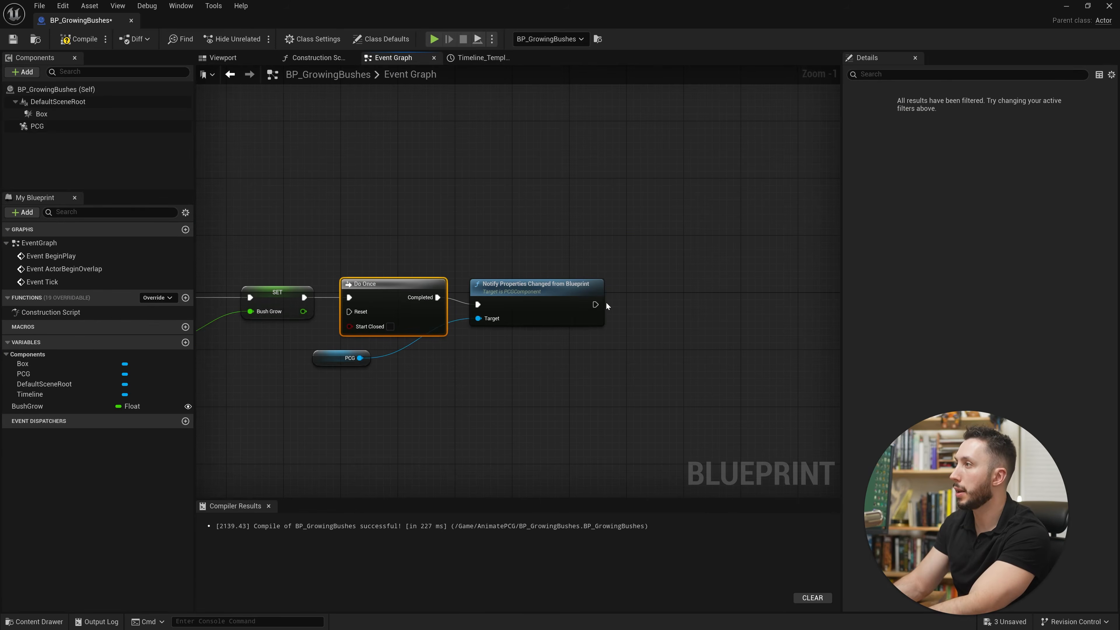
Add a Delay node after Notify Properties Changed with a duration of 0.02.
left_click_drag(655, 292, 659, 286)
type("delay")
key("Return")
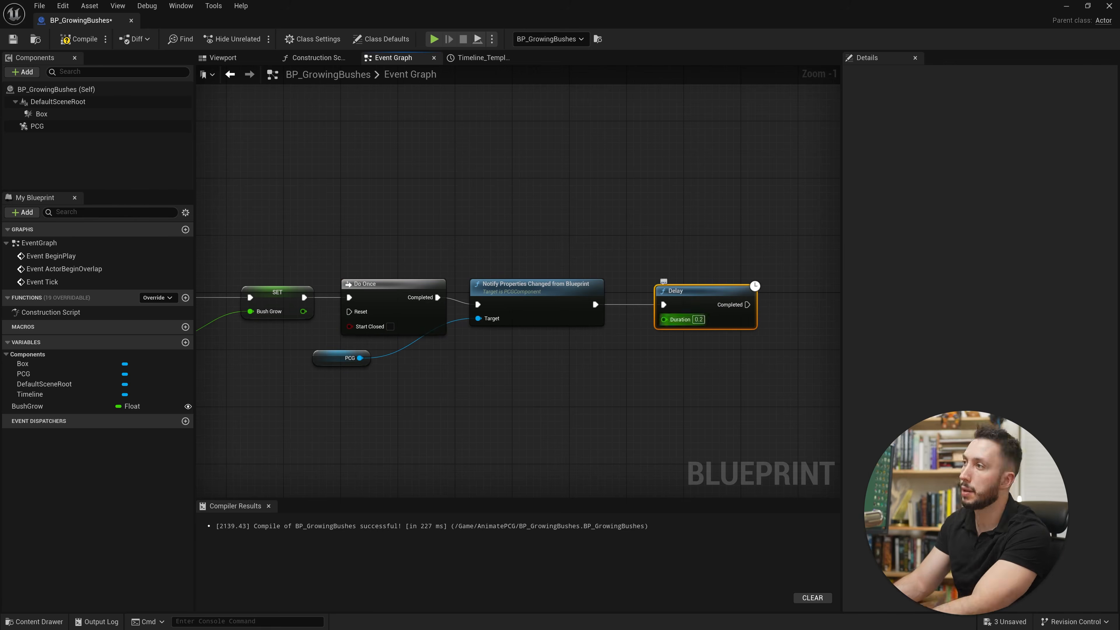
type(".0")
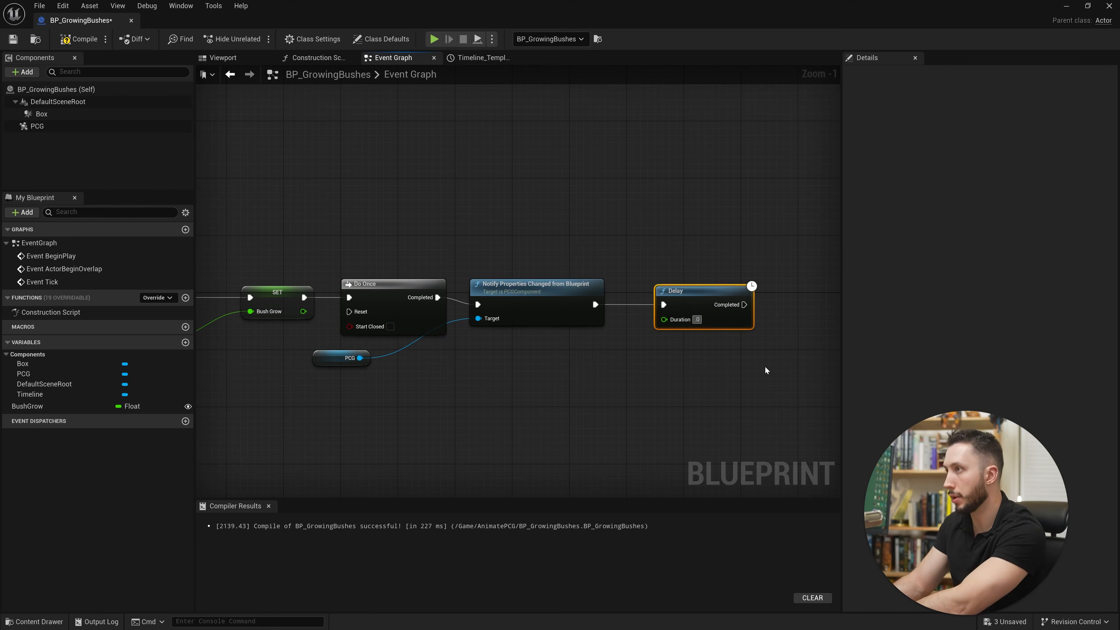
type("2")
key("Return")
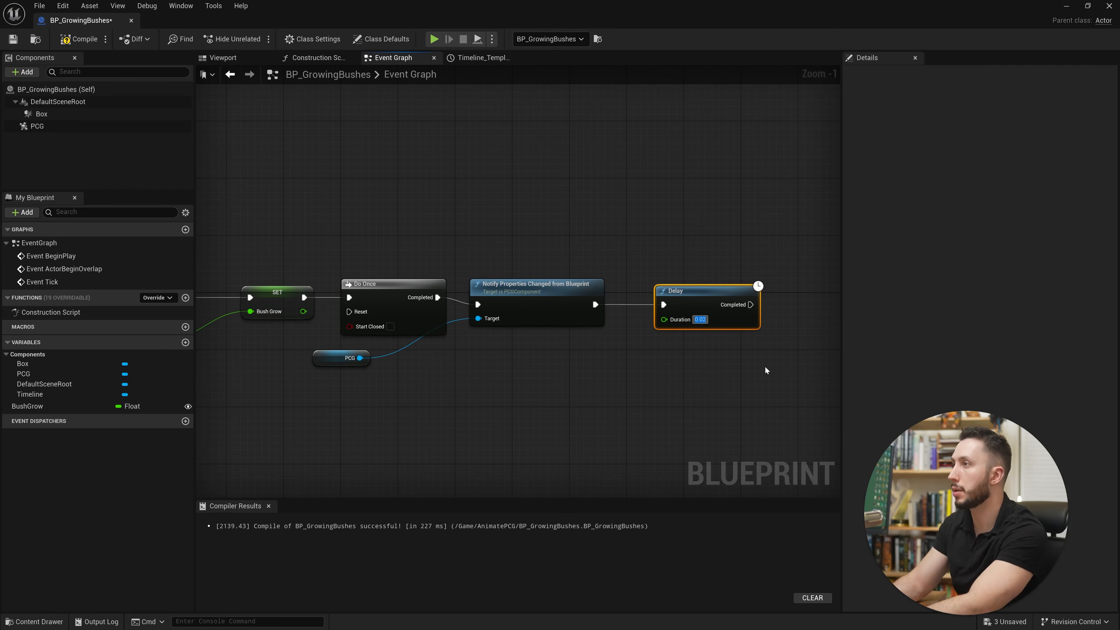
Connect the 0.02 Delay's Completed output to Do Once's Reset input and route the wire beneath the nodes with reroute points.
left_click_drag(751, 304, 344, 337)
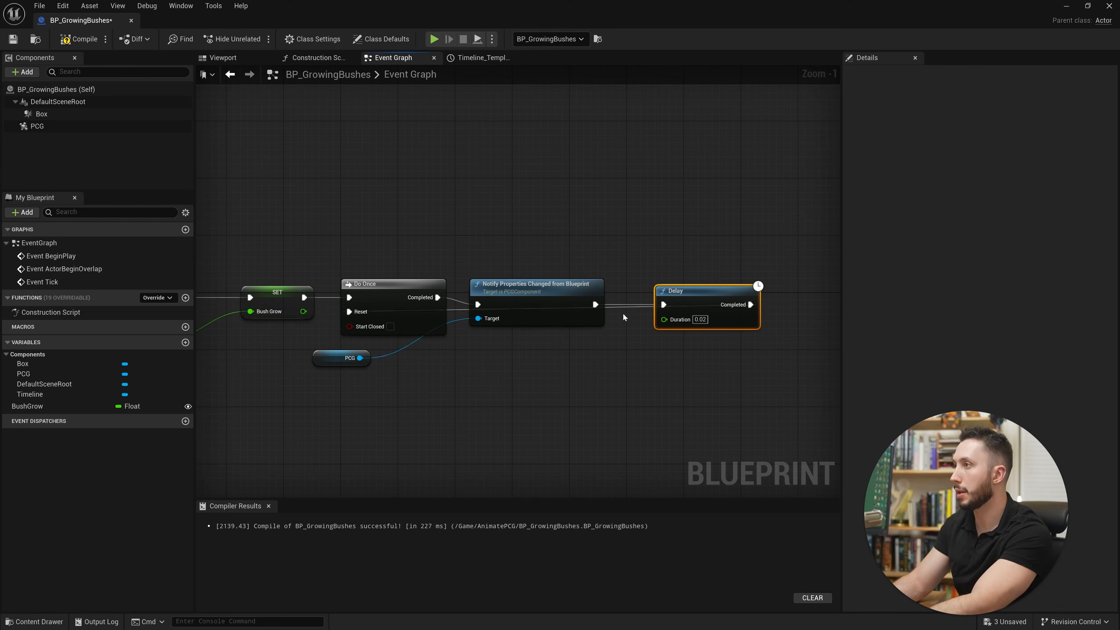
double_click(615, 305)
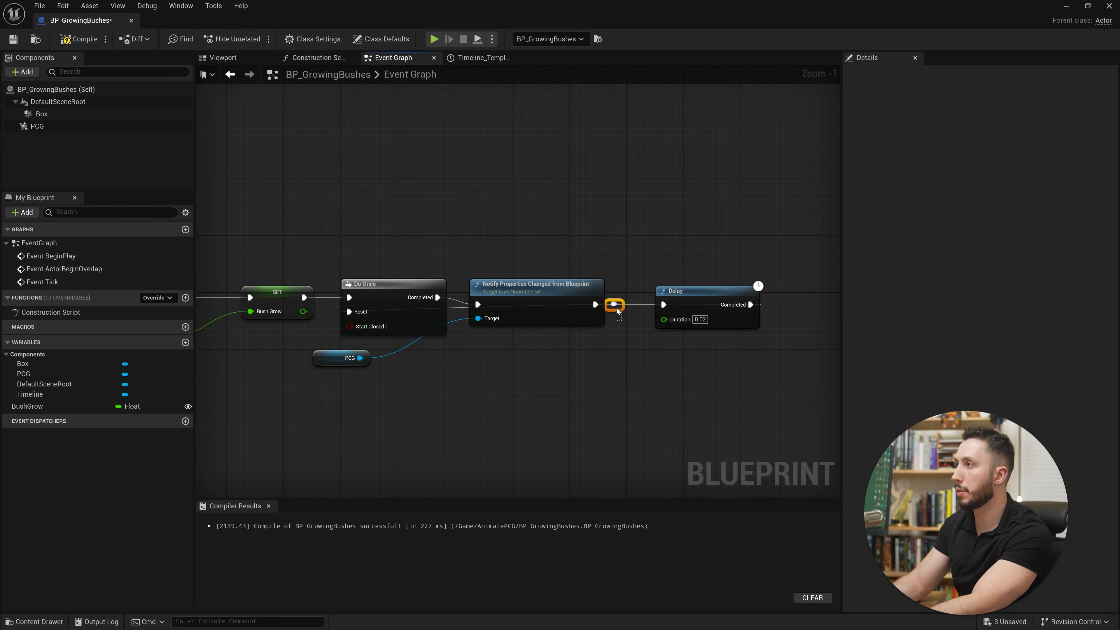
left_click_drag(616, 307, 623, 343)
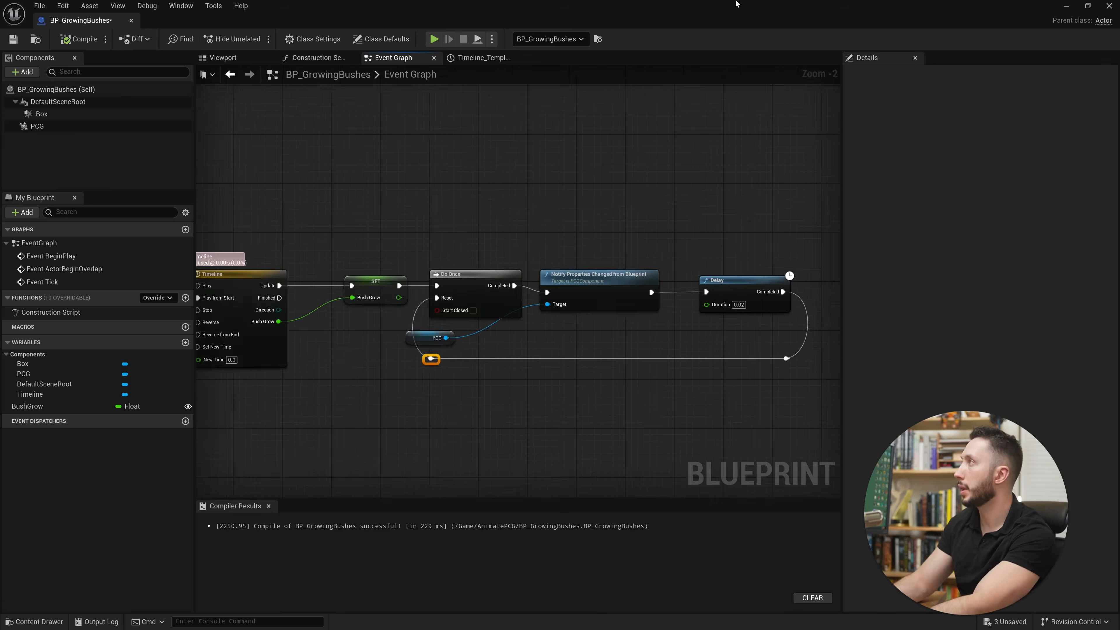
Return to the level, play it to check the runtime bush growth, and stop playing.
left_click(1067, 6)
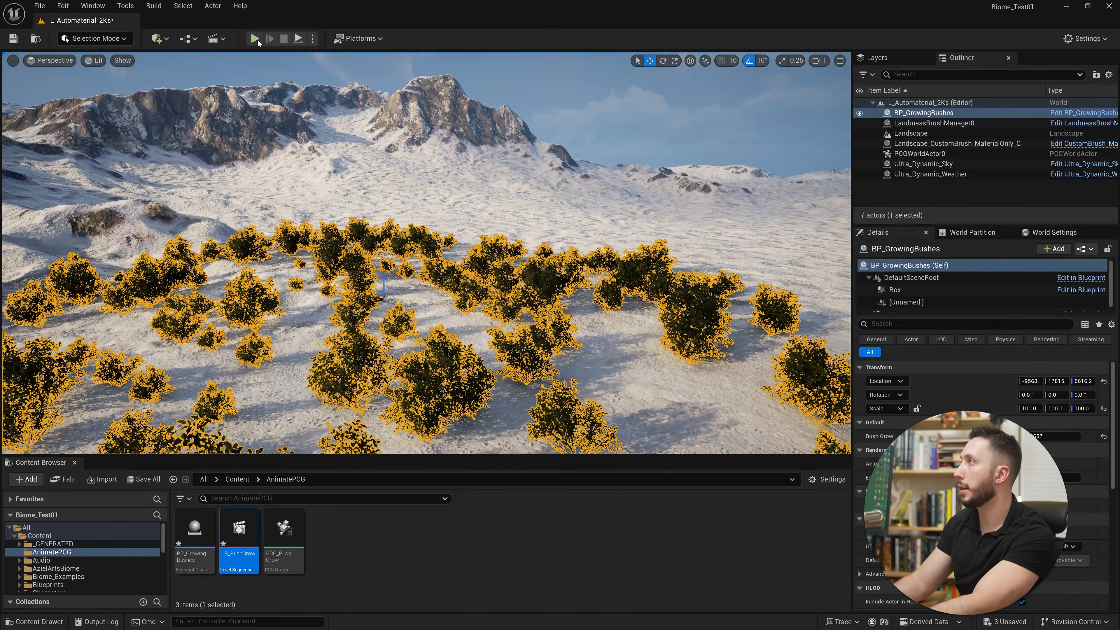
key("alt+p")
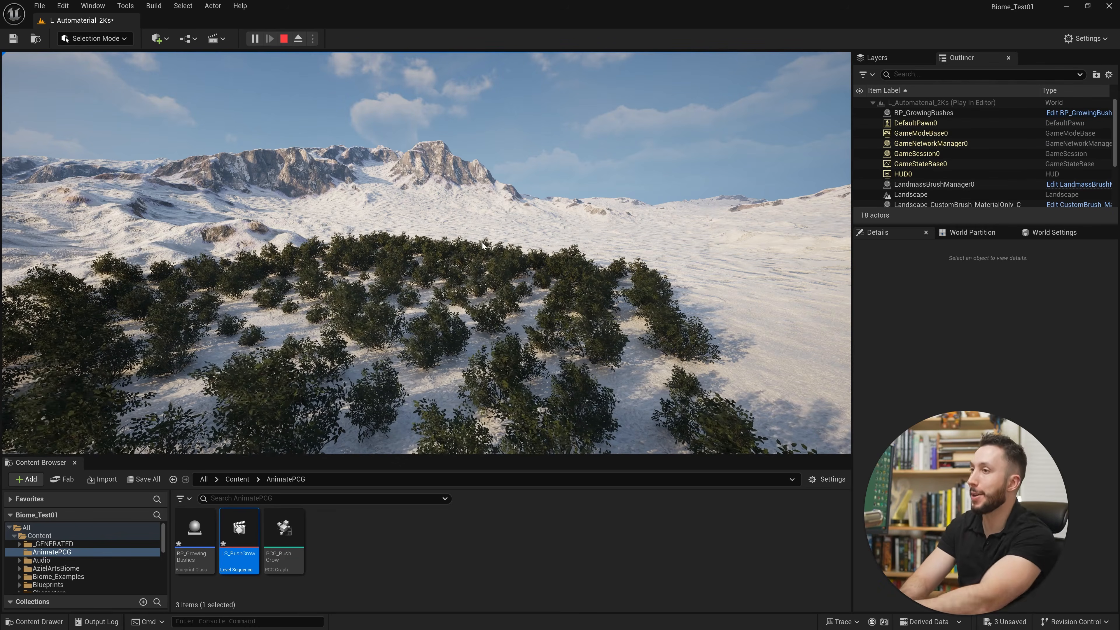
key("Escape")
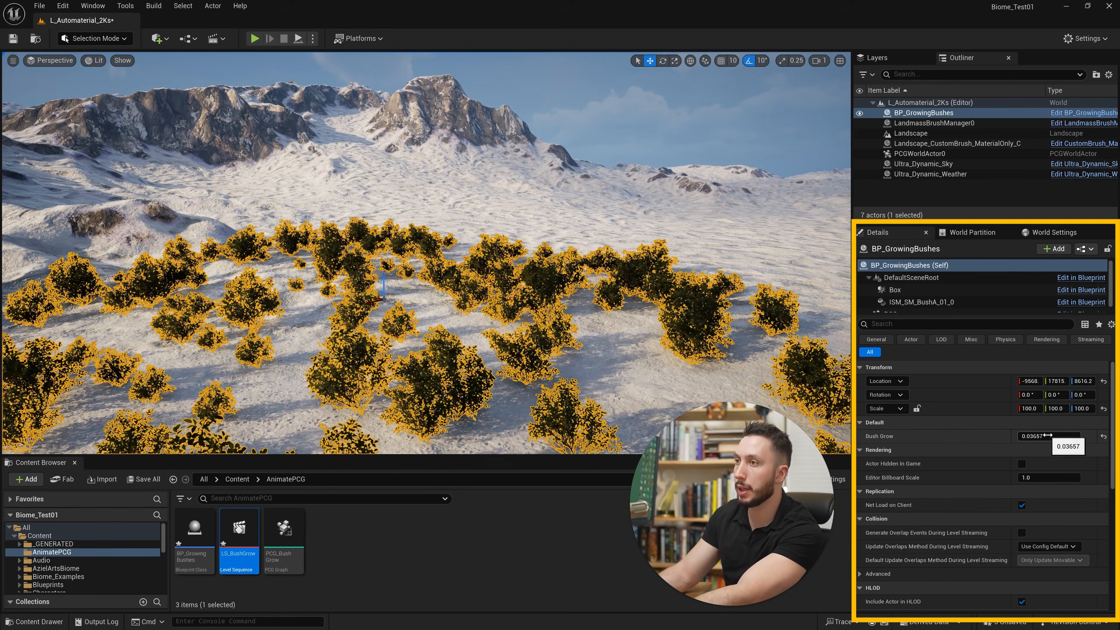
Set the BP_GrowingBushes actor's Bush Grow value to 0 and play the level again to check the growth.
left_click(1035, 436)
type("0")
key("Return")
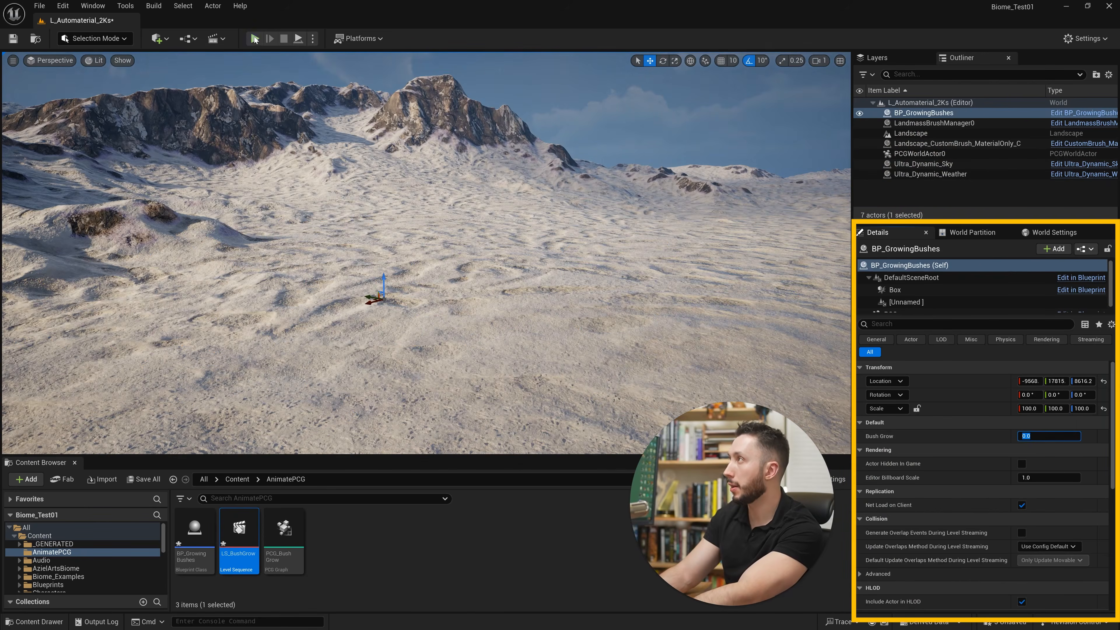
key("alt+p")
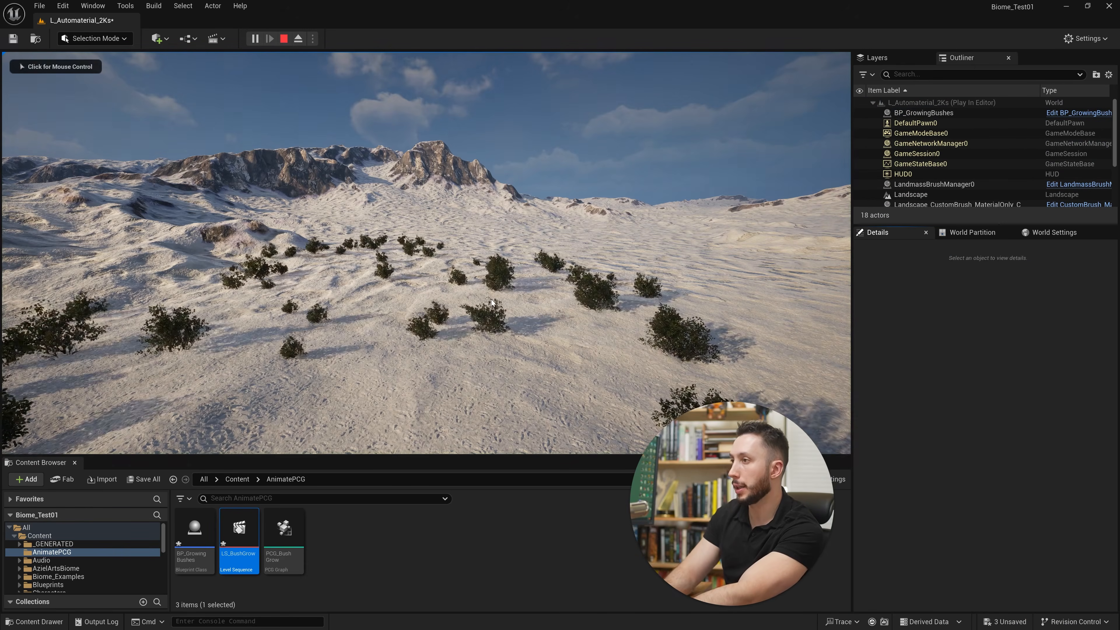
key("Escape")
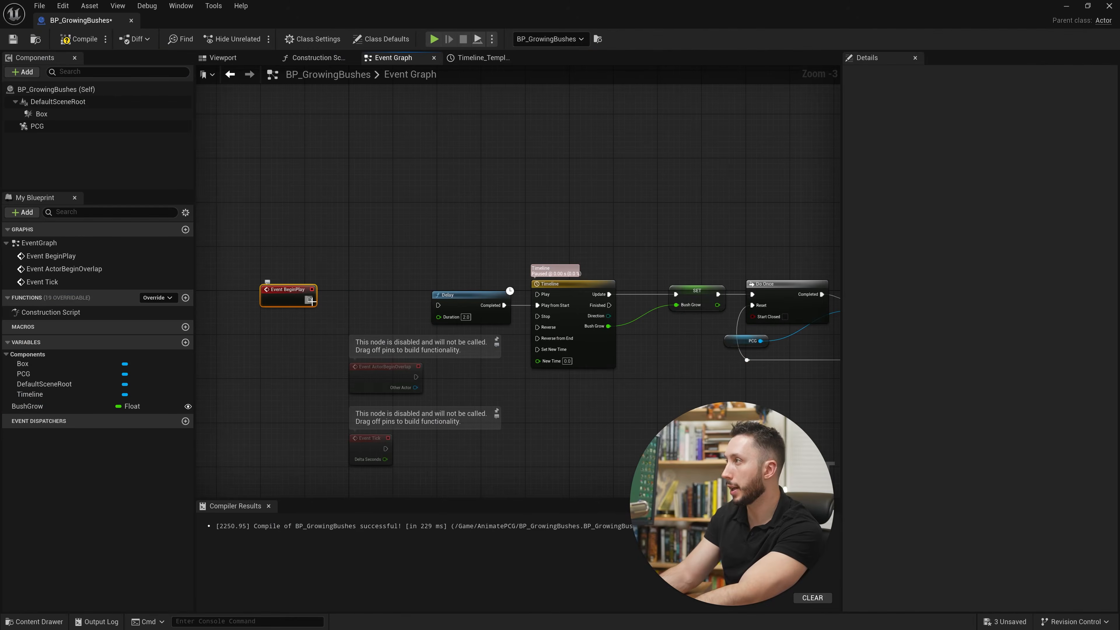
Duplicate the Set Bush Grow node and wire the copy, with value 0.0, between Event BeginPlay and the first Delay.
left_click(685, 295)
key("ctrl+c")
key("ctrl+v")
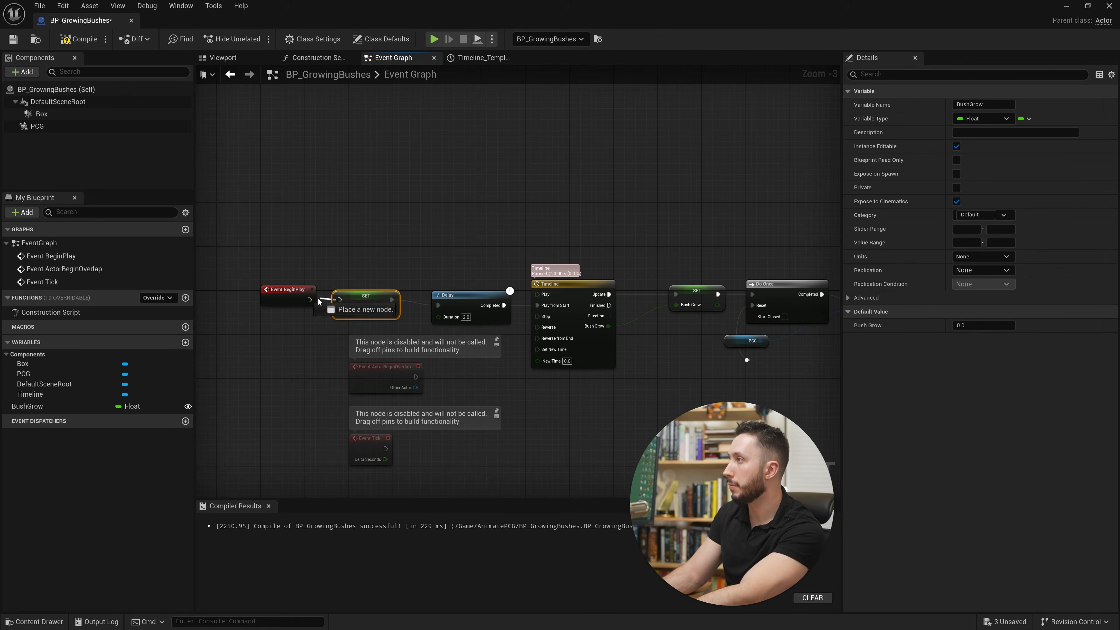
left_click_drag(294, 296, 294, 302)
left_click_drag(382, 297, 393, 303)
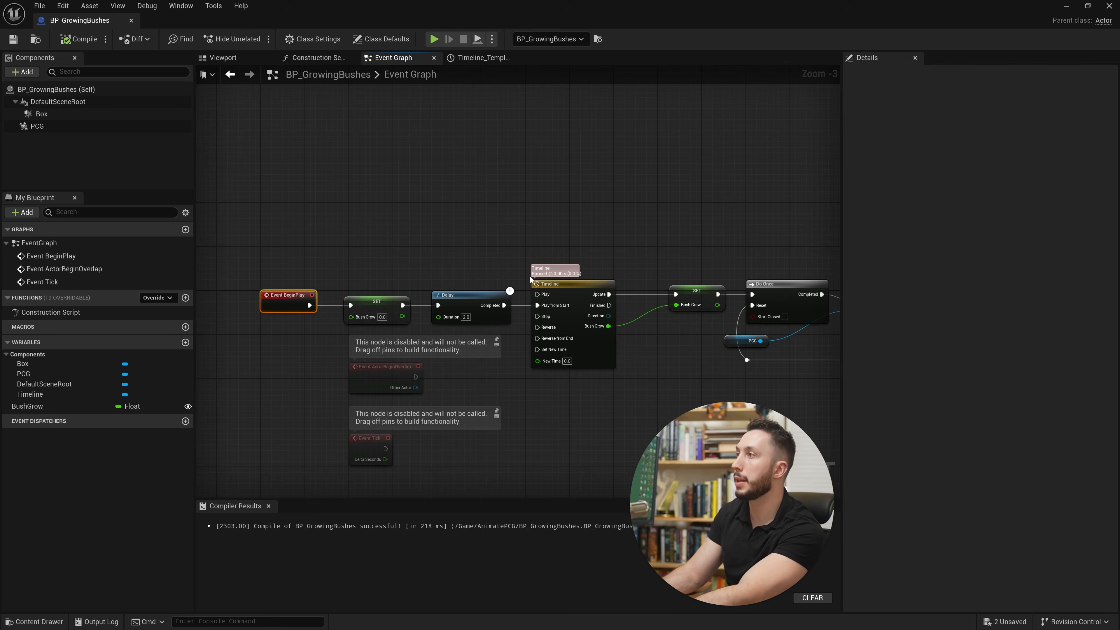
Return to the level and raise the BP_GrowingBushes actor's Bush Grow value to display fully grown bushes, then select the landscape.
left_click(1065, 9)
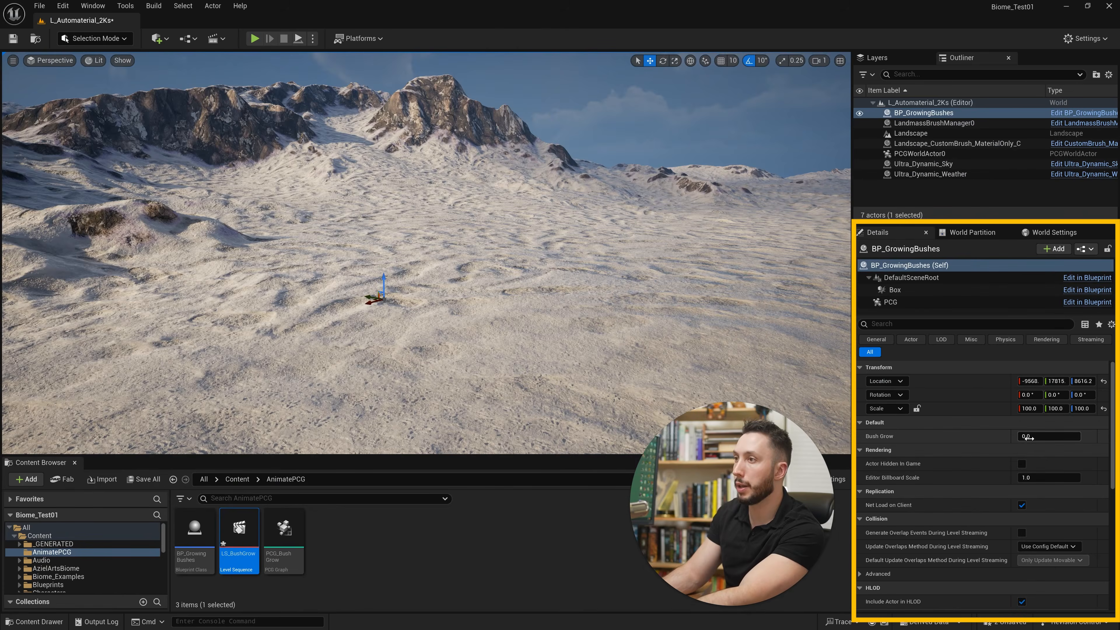
left_click_drag(1027, 438, 1024, 438)
left_click(551, 190)
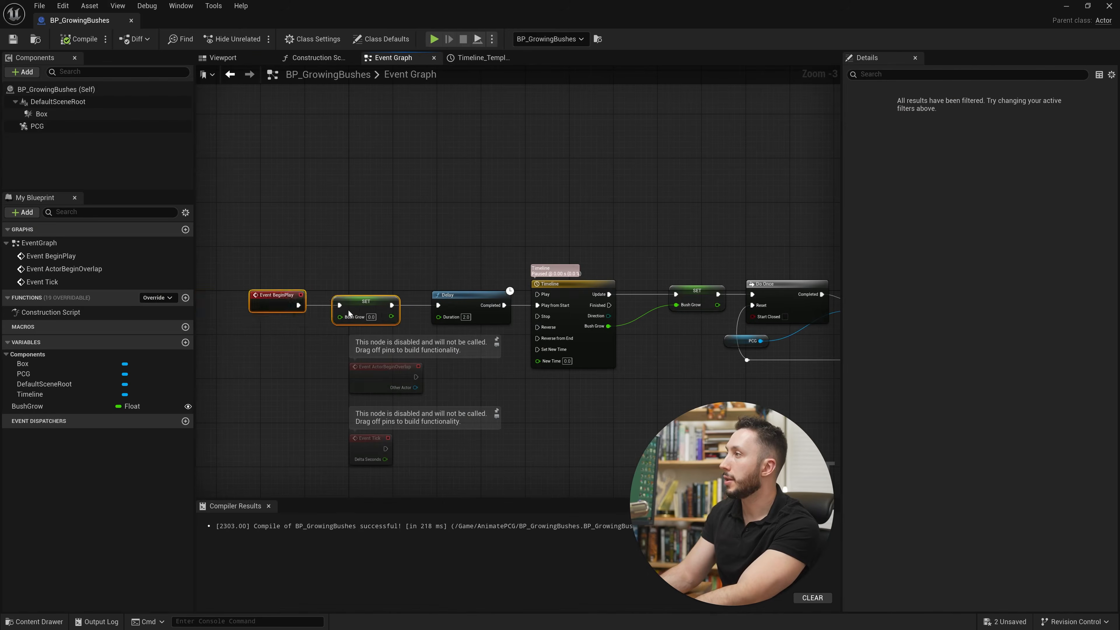
Duplicate the Notify Properties Changed from Blueprint node with its PCG reference and wire the copy between the first Set Bush Grow and the 2.0 Delay.
left_click_drag(366, 311, 264, 304)
right_click_drag(613, 344, 288, 324)
left_click(578, 262)
left_click(415, 321, "ctrl")
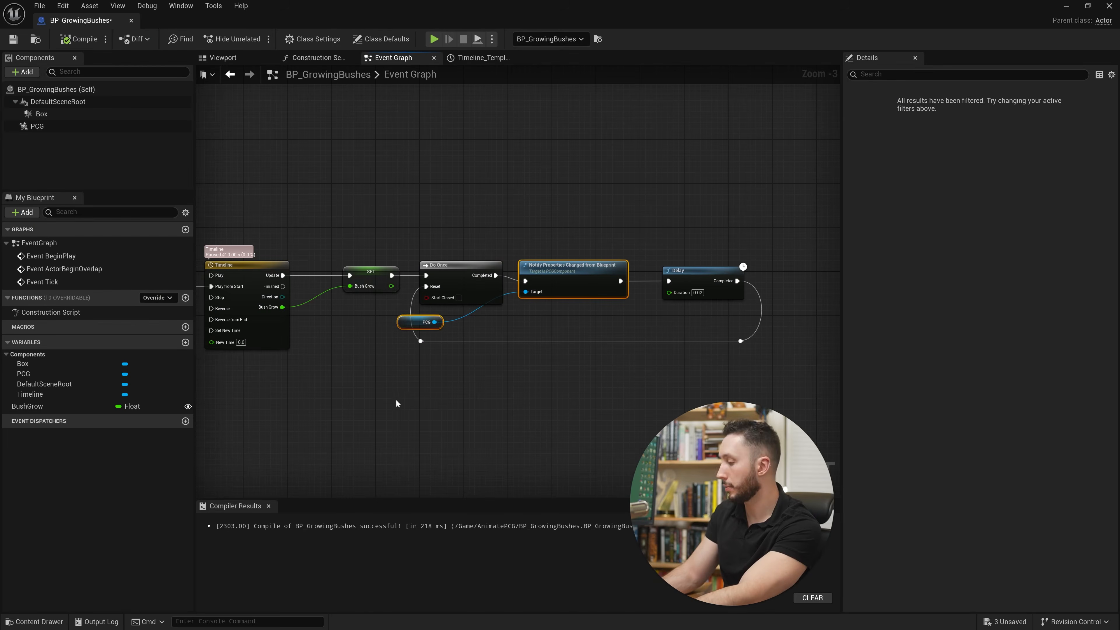
right_click_drag(375, 401, 845, 362)
key("ctrl+v")
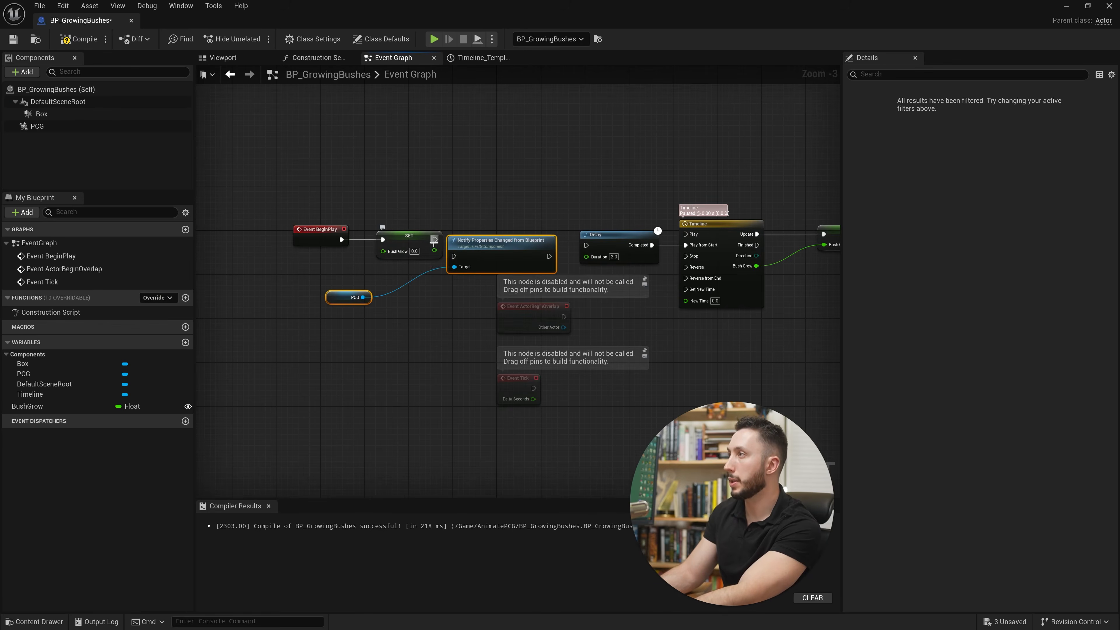
left_click_drag(586, 245, 552, 258)
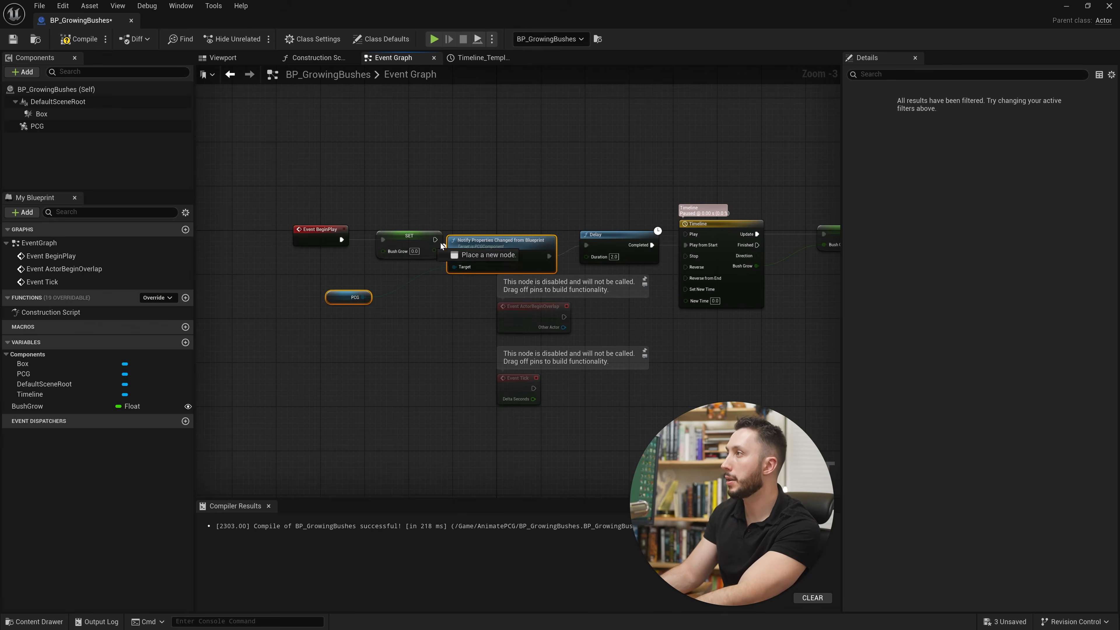
right_click_drag(686, 289, 580, 294)
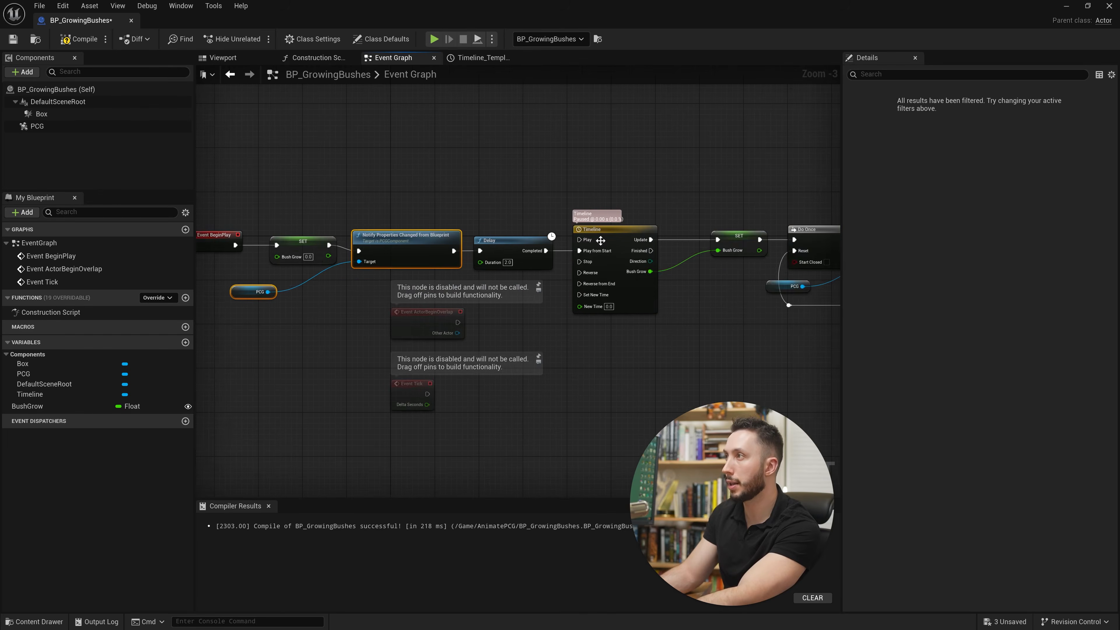
Compile and save BP_GrowingBushes, return to the level, and play it to check the bushes' starting growth.
right_click_drag(601, 240, 576, 355)
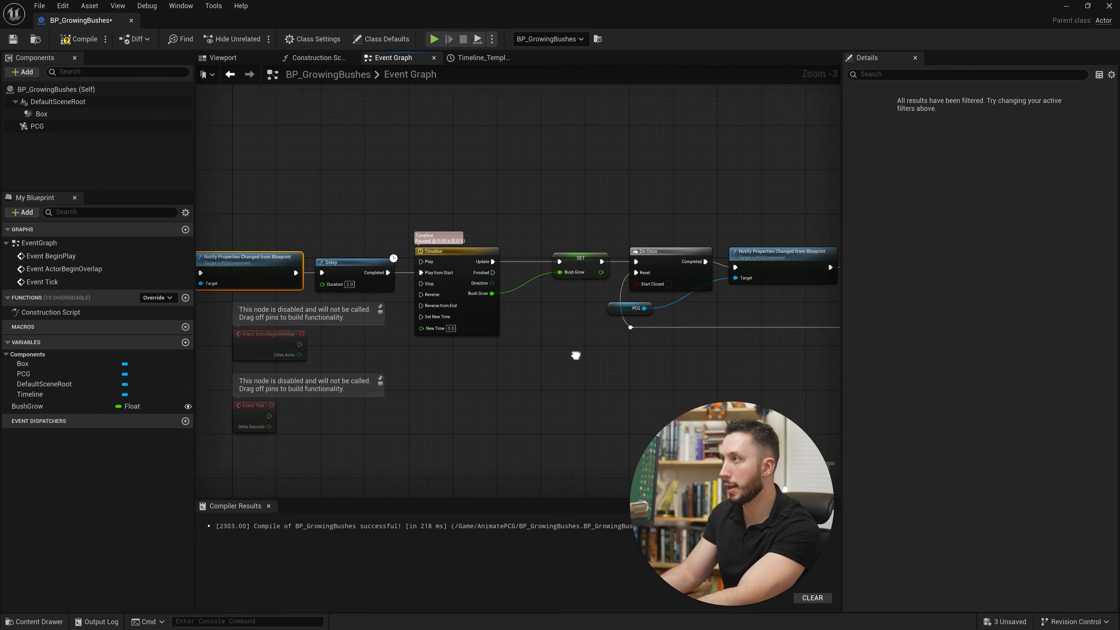
left_click(13, 39)
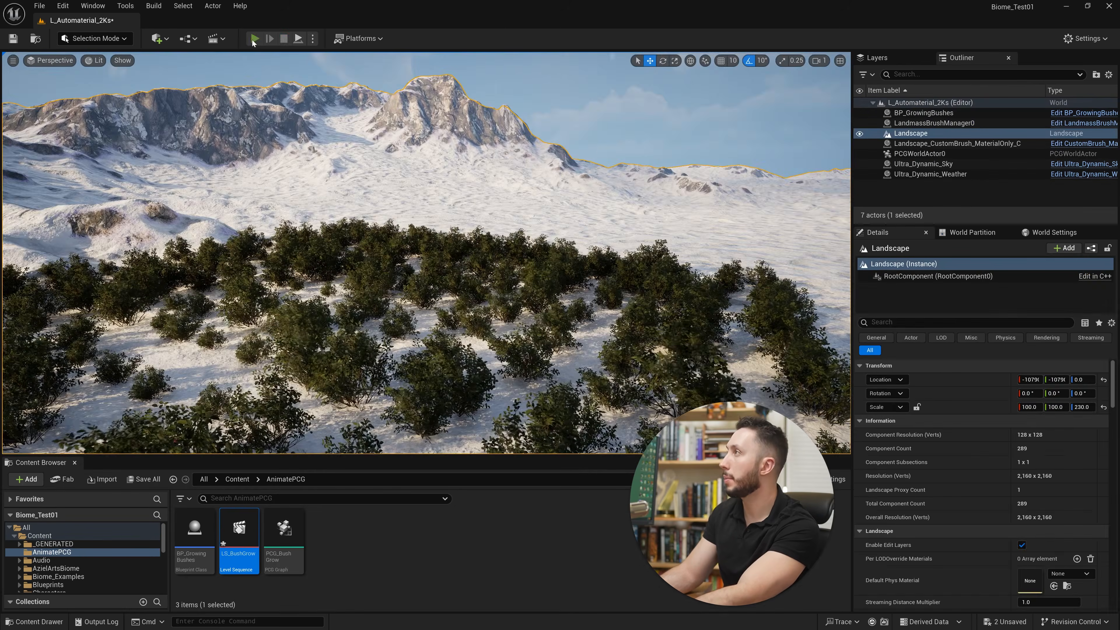
left_click(254, 39)
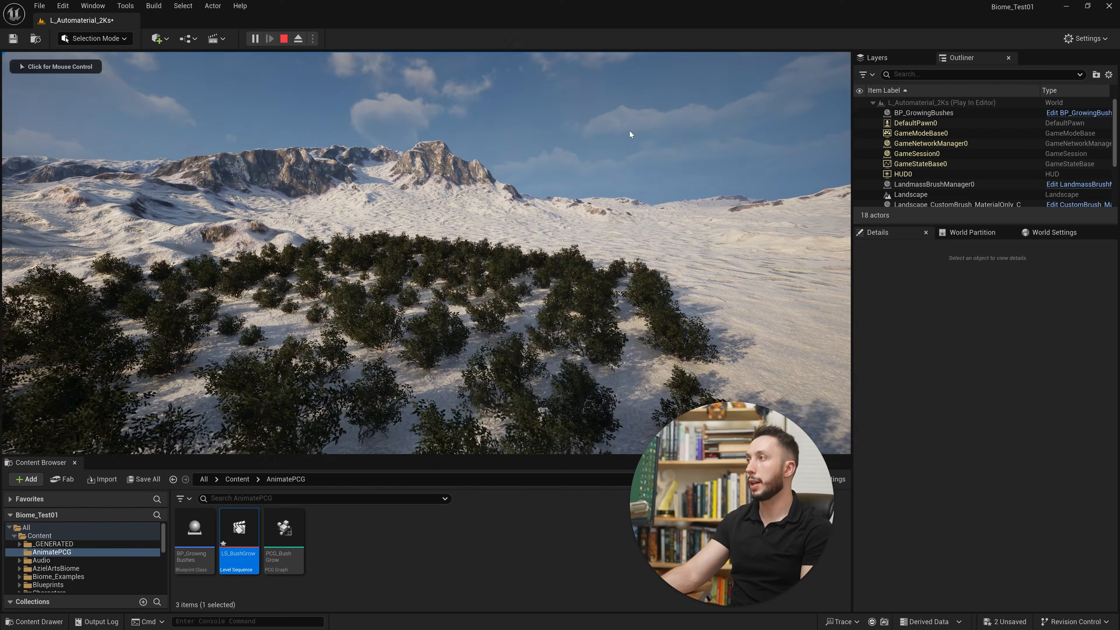